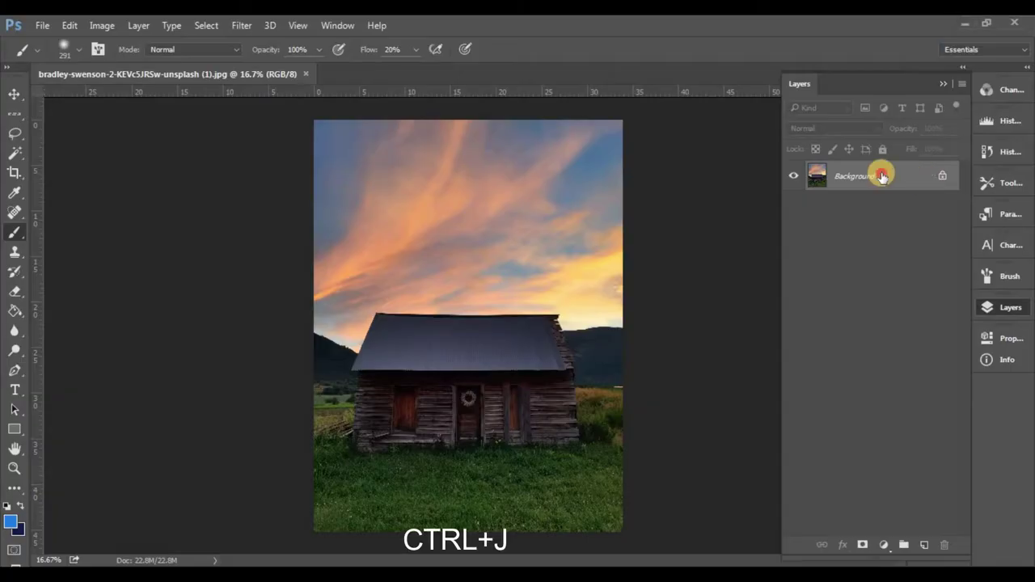
Duplicate the Background cabin photo into a new Layer 1.
key(ctrl+j)
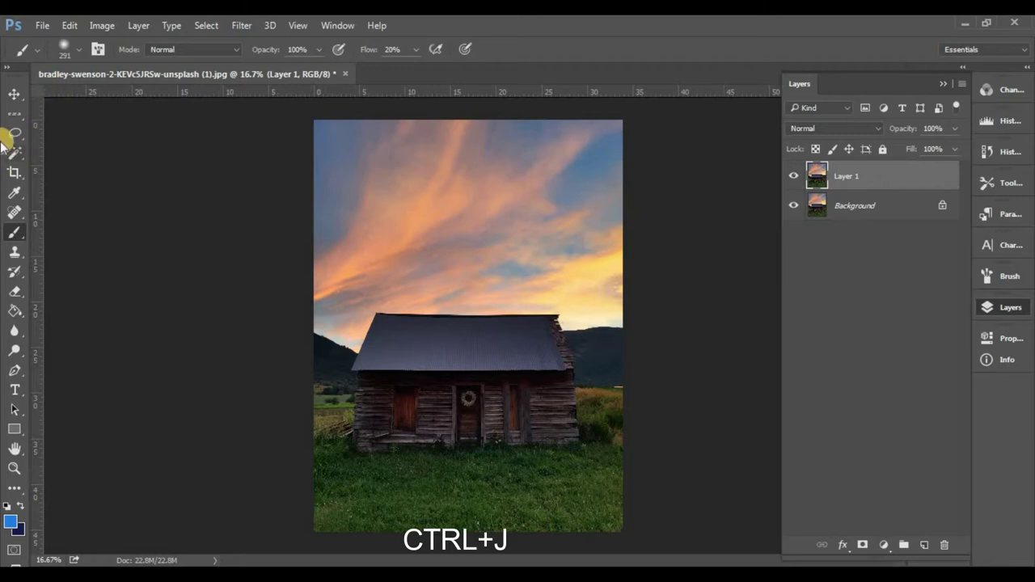
click(18, 151)
Magic-wand select the upper sky, orange cloud streak and low sky above the hills.
click(358, 174)
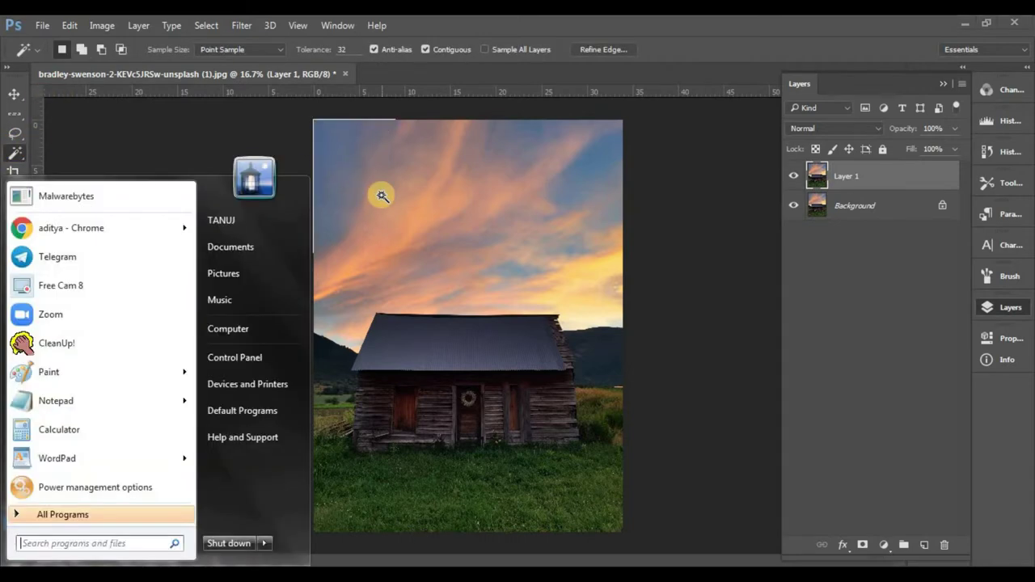
scroll(396, 208, up, 3)
shift+click(396, 209)
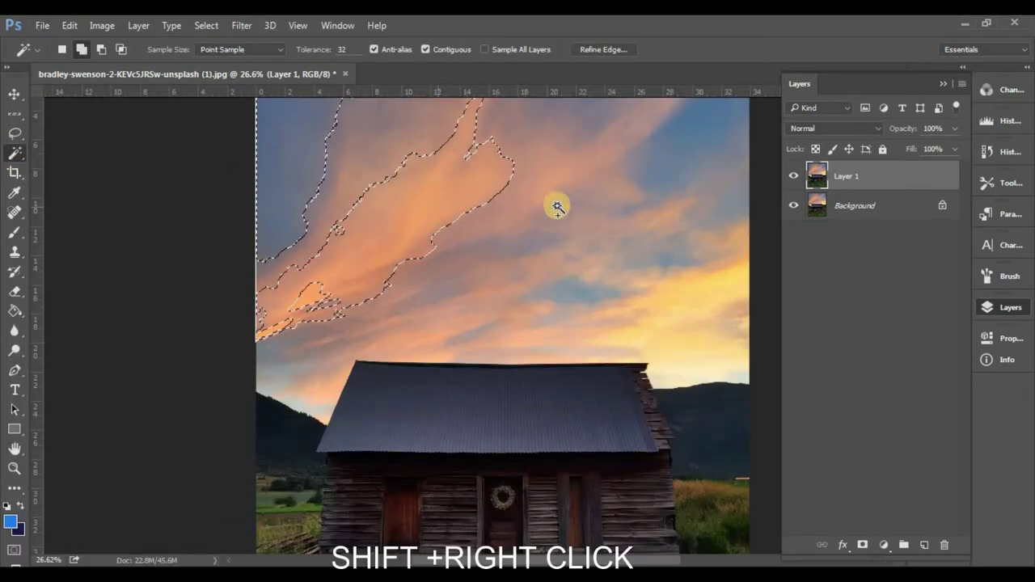
shift+click(445, 148)
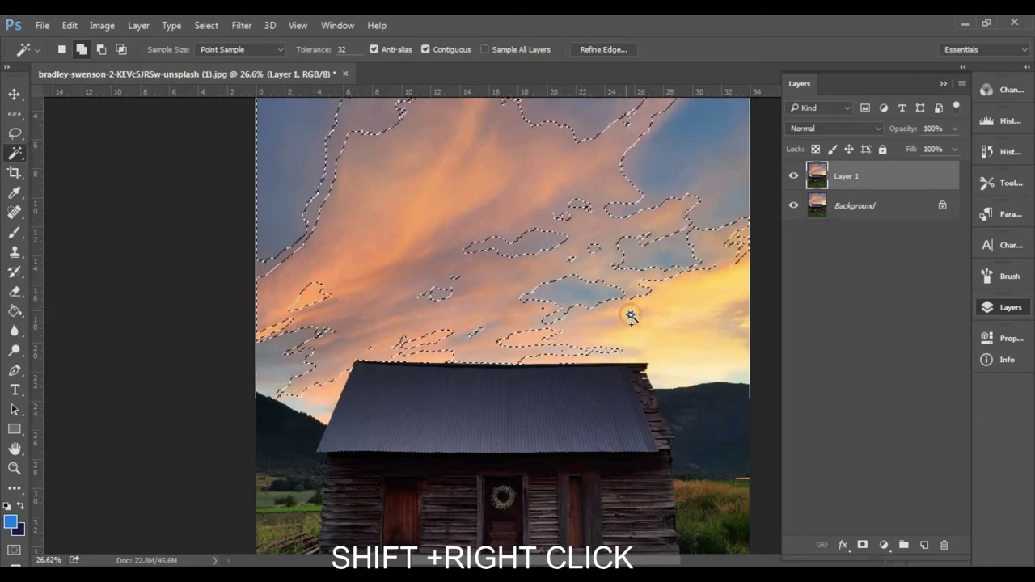
shift+click(676, 374)
shift+click(737, 378)
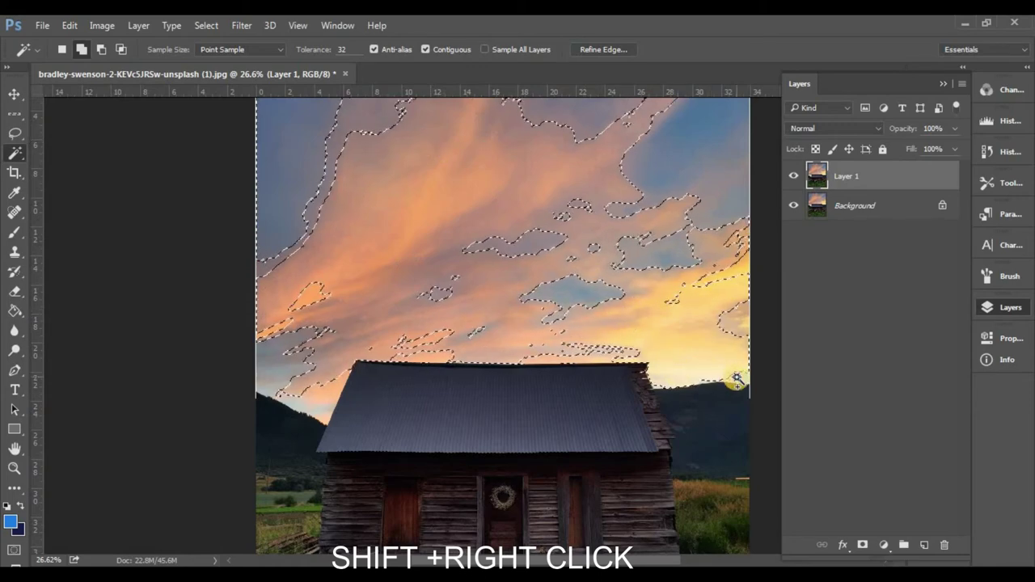
shift+click(554, 350)
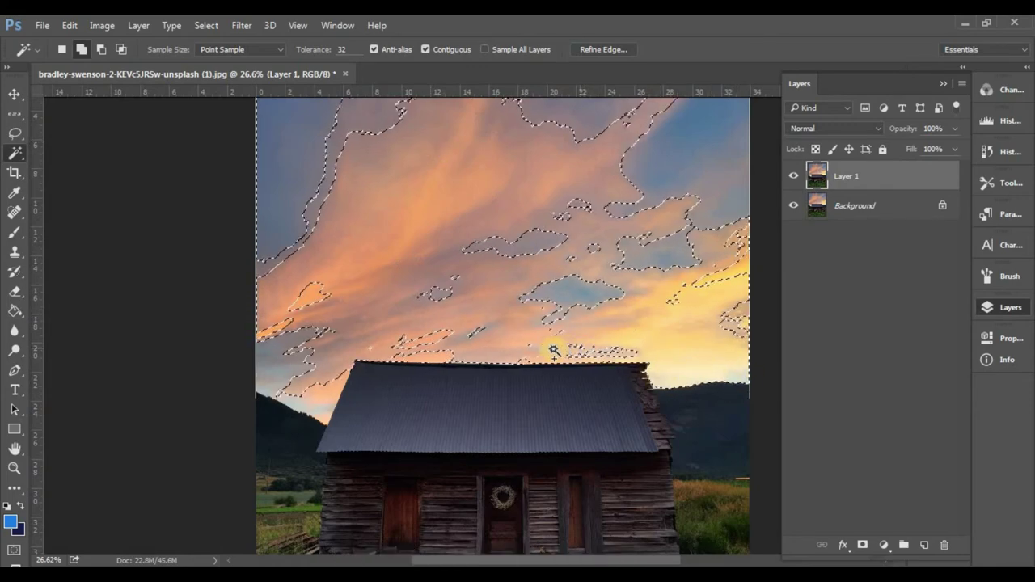
shift+click(617, 347)
shift+click(275, 363)
shift+click(263, 385)
shift+click(291, 398)
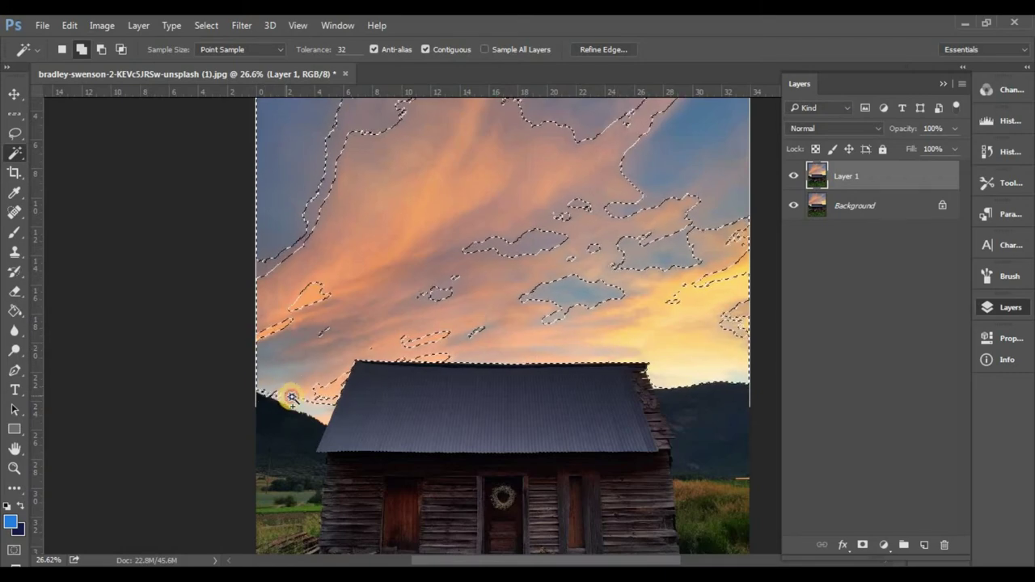
Zoom in and add leftover sky islands near the roof to the selection.
scroll(291, 398, up, 3)
scroll(232, 388, up, 3)
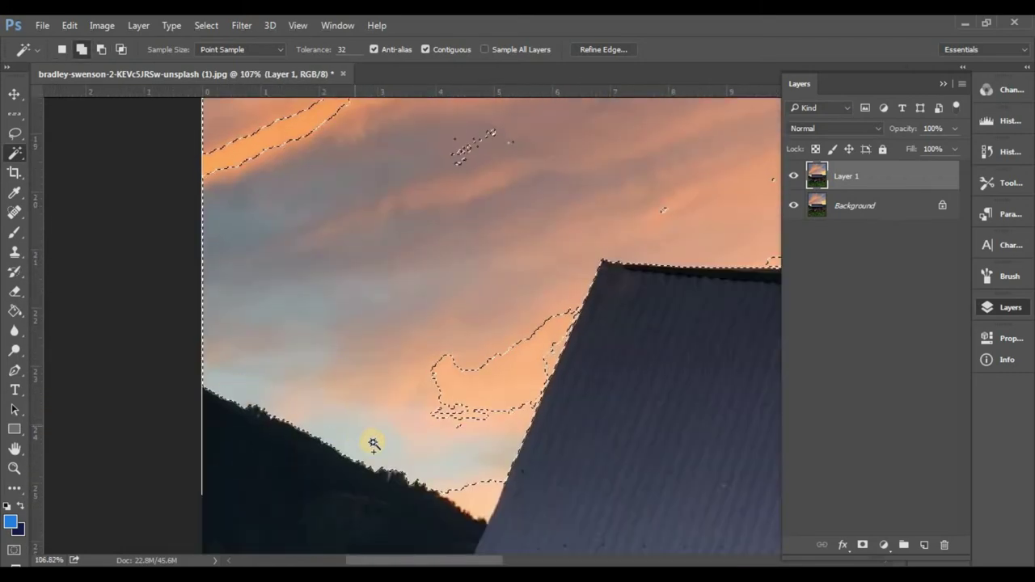
shift+click(469, 494)
shift+click(522, 370)
shift+click(550, 337)
shift+click(649, 226)
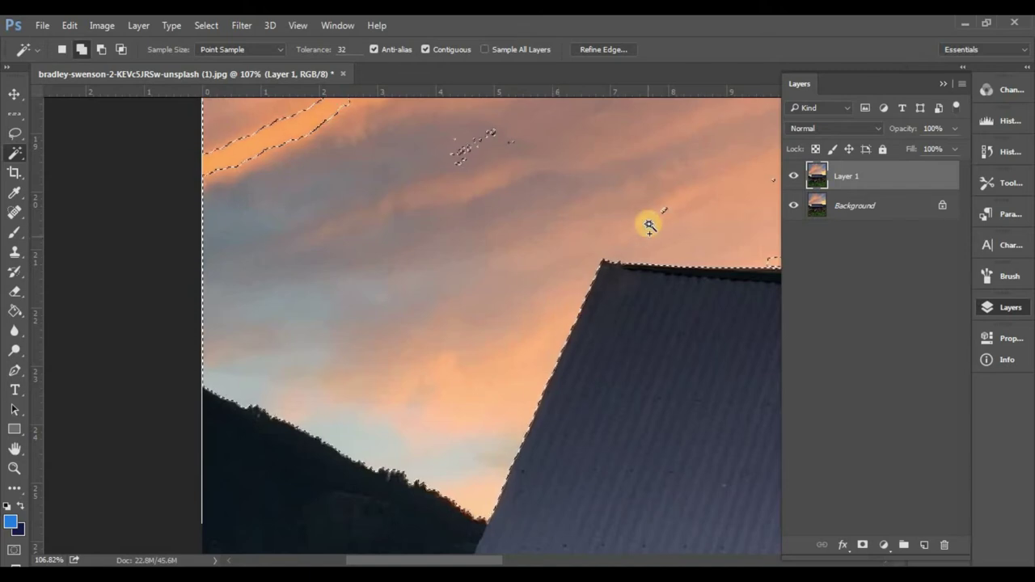
Zoom and pan along the flat roof edge to its right end, checking the selection.
drag(666, 216, 213, 345)
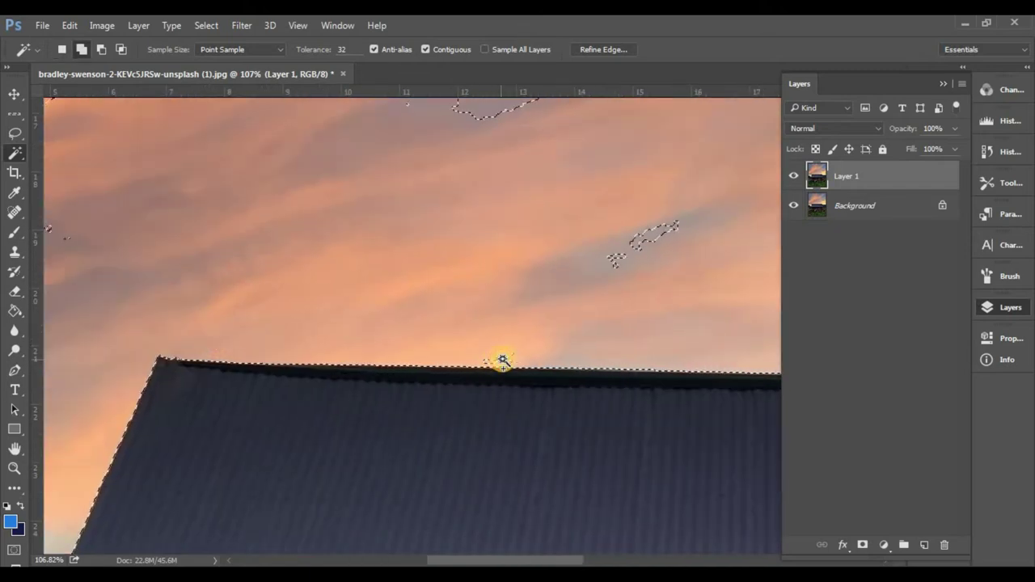
scroll(518, 354, up, 2)
scroll(468, 389, up, 2)
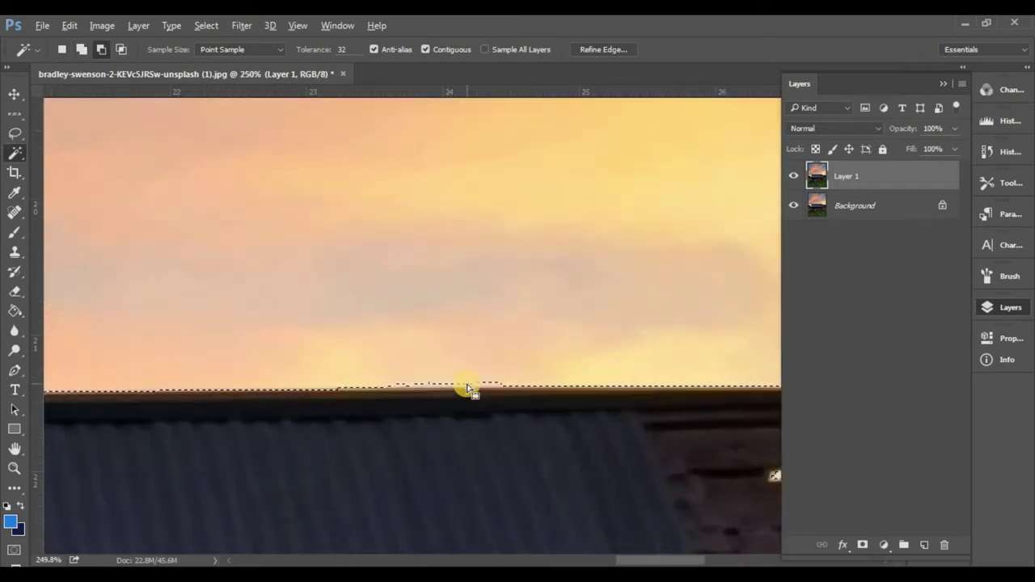
scroll(467, 385, down, 2)
drag(529, 353, 391, 395)
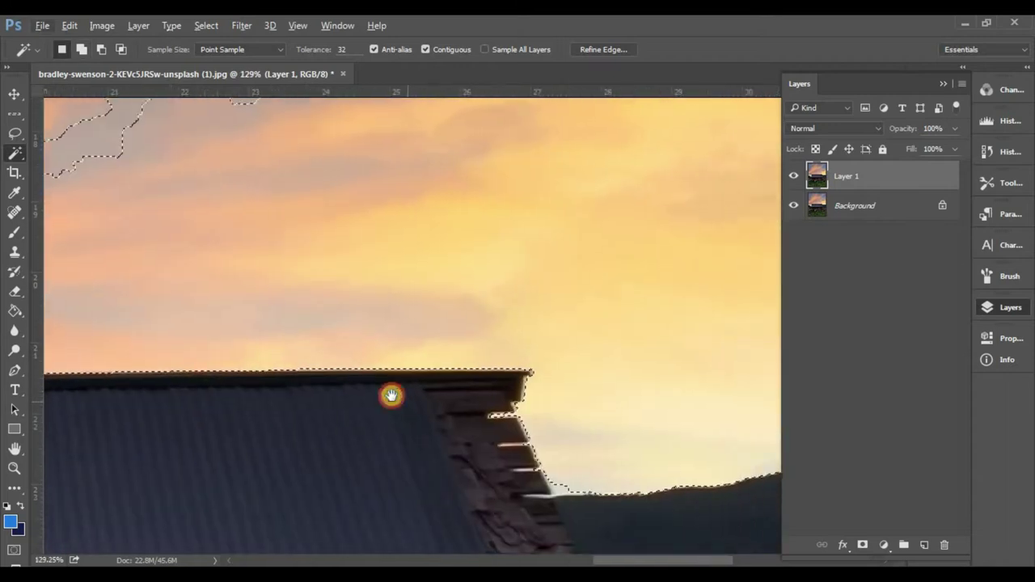
scroll(494, 444, up, 3)
scroll(494, 451, up, 2)
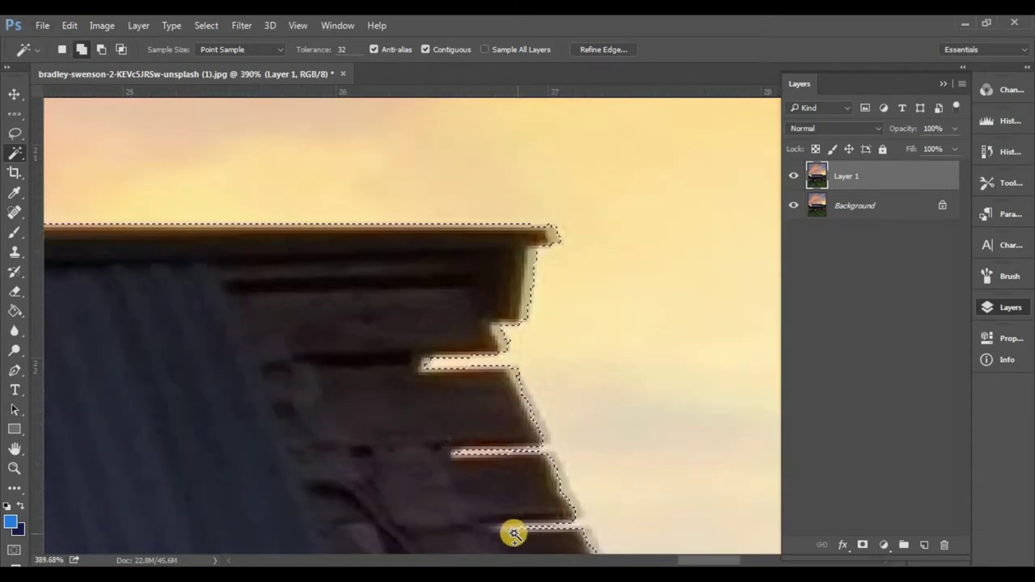
Pan along the lower roof steps and horizon to inspect the selection edges.
drag(543, 397, 443, 226)
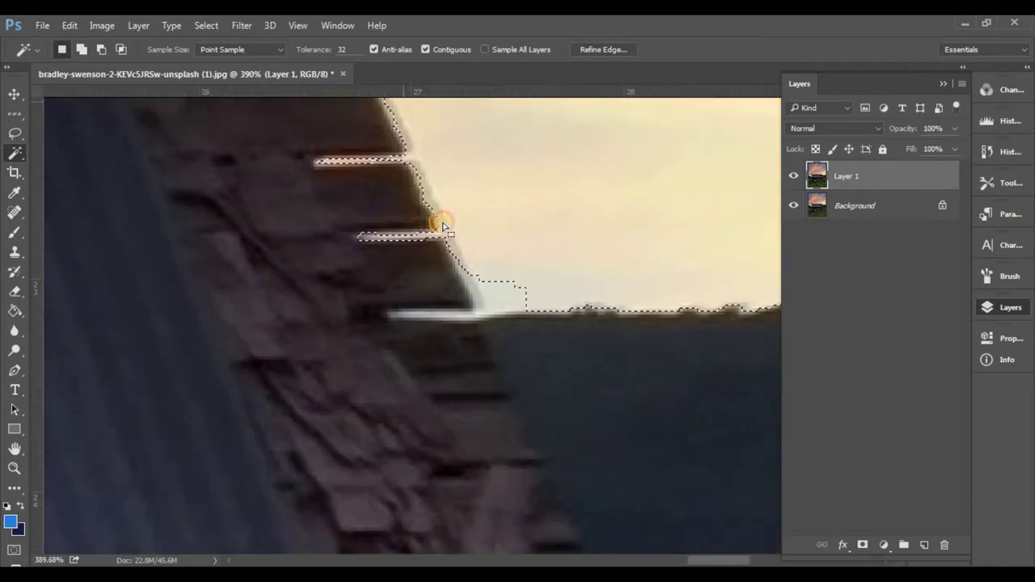
drag(461, 323, 195, 328)
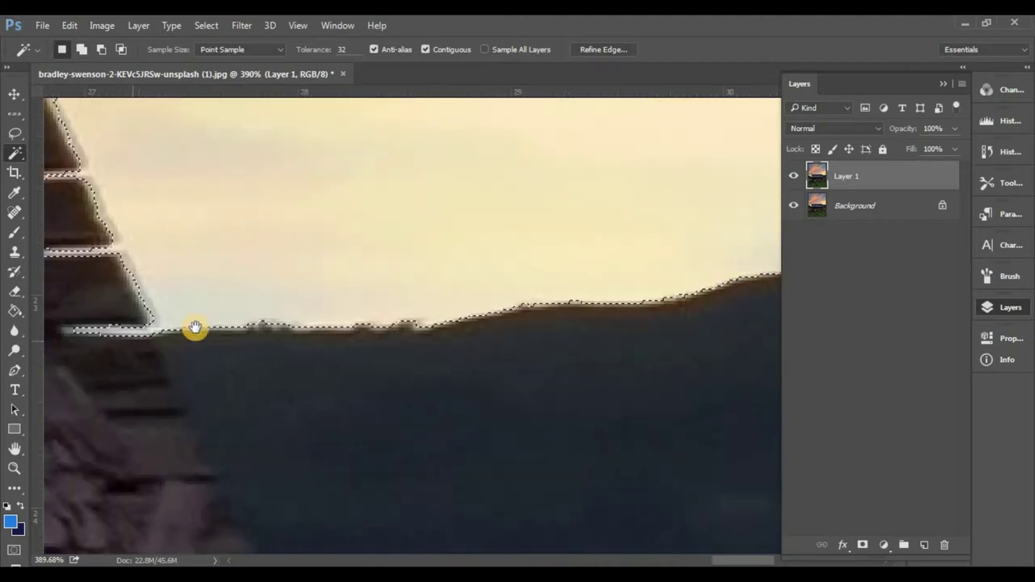
mouse_move(647, 299)
mouse_down()
mouse_move(319, 298)
mouse_move(261, 310)
mouse_up()
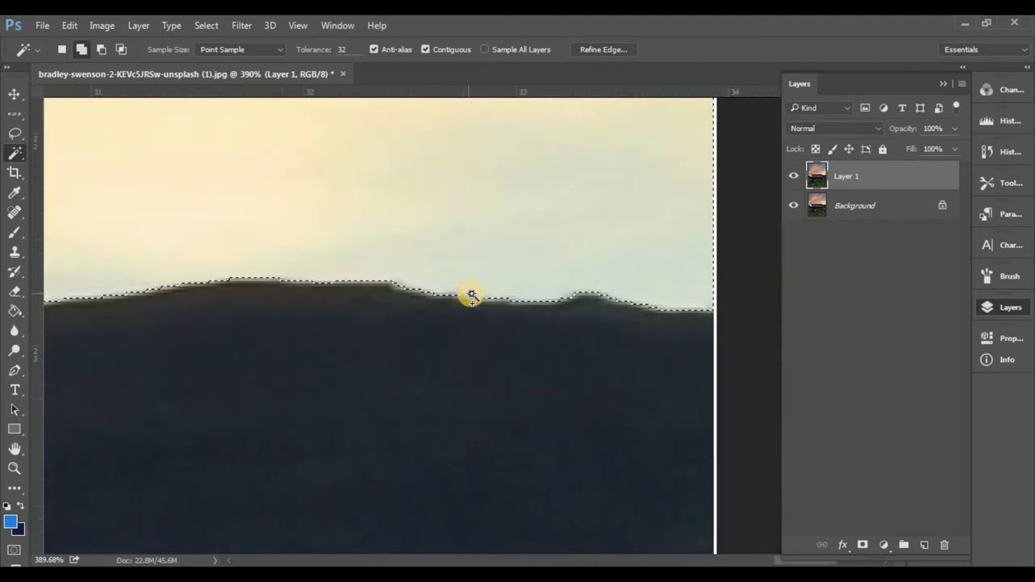
alt+scroll(485, 230, down, 3)
alt+scroll(488, 225, down, 3)
alt+scroll(488, 225, down, 2)
alt+scroll(489, 227, down, 2)
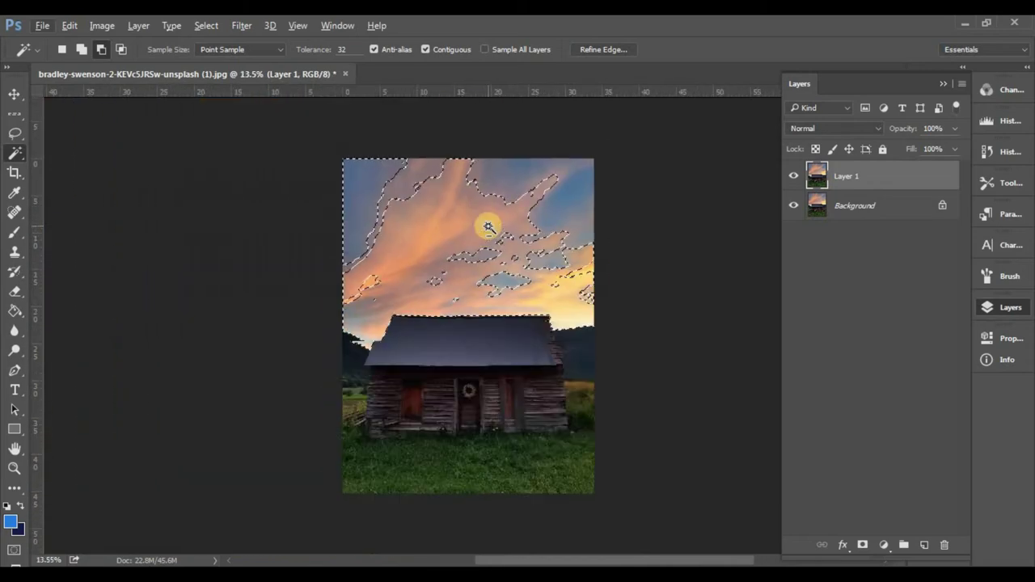
alt+scroll(489, 227, up, 1)
click(14, 116)
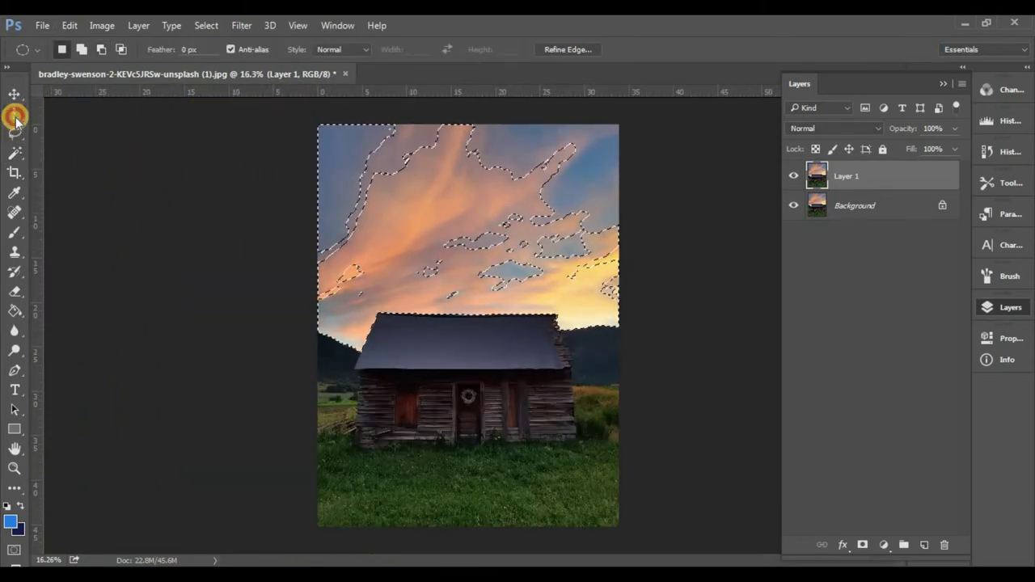
Add a rectangular marquee over the upper image to the sky selection.
key(shift+m)
mouse_move(317, 125)
mouse_down()
mouse_move(625, 266)
mouse_move(640, 301)
mouse_up()
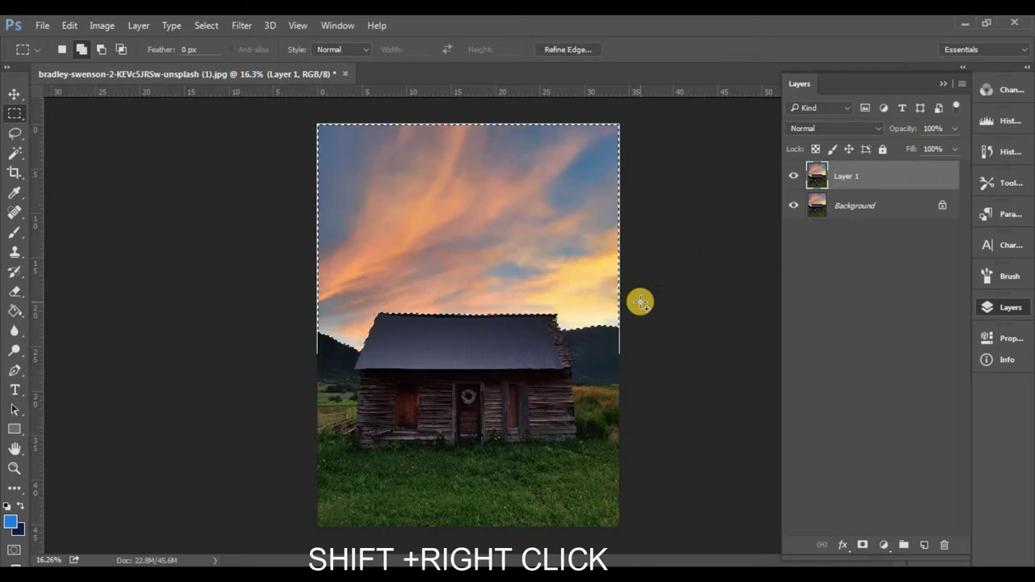
alt+scroll(604, 218, down, 3)
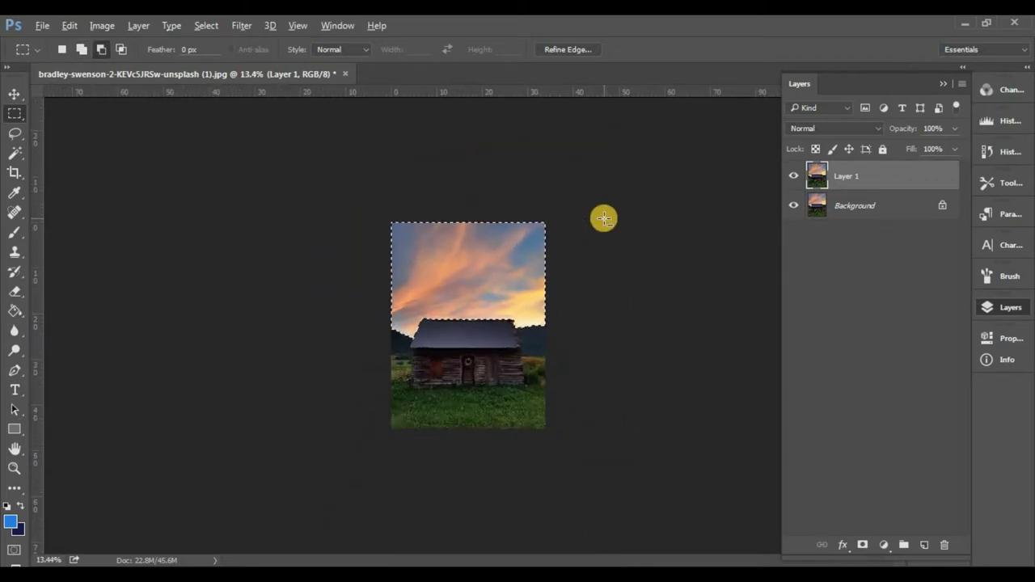
alt+scroll(742, 275, up, 3)
alt+scroll(481, 260, down, 3)
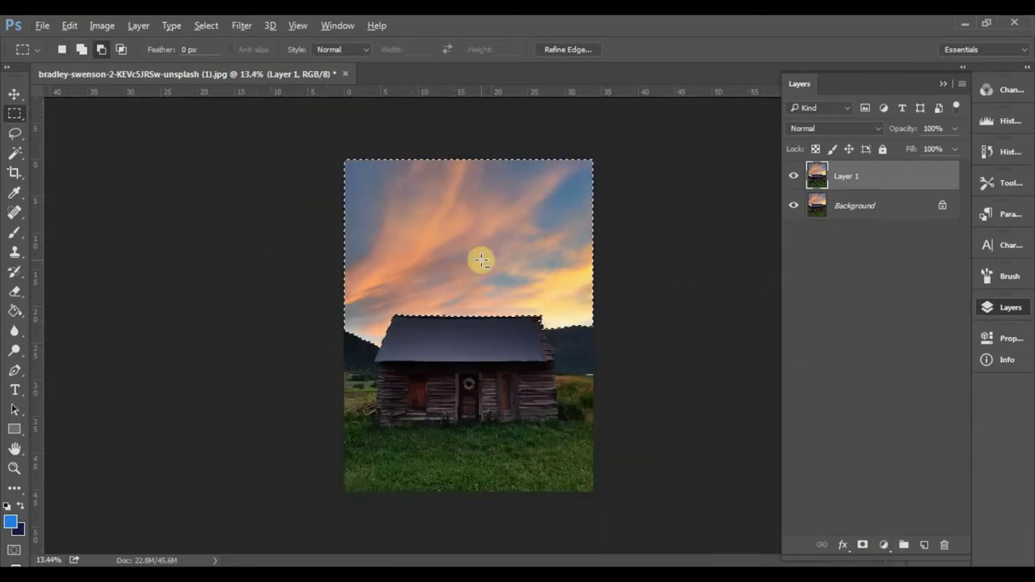
key(shift)
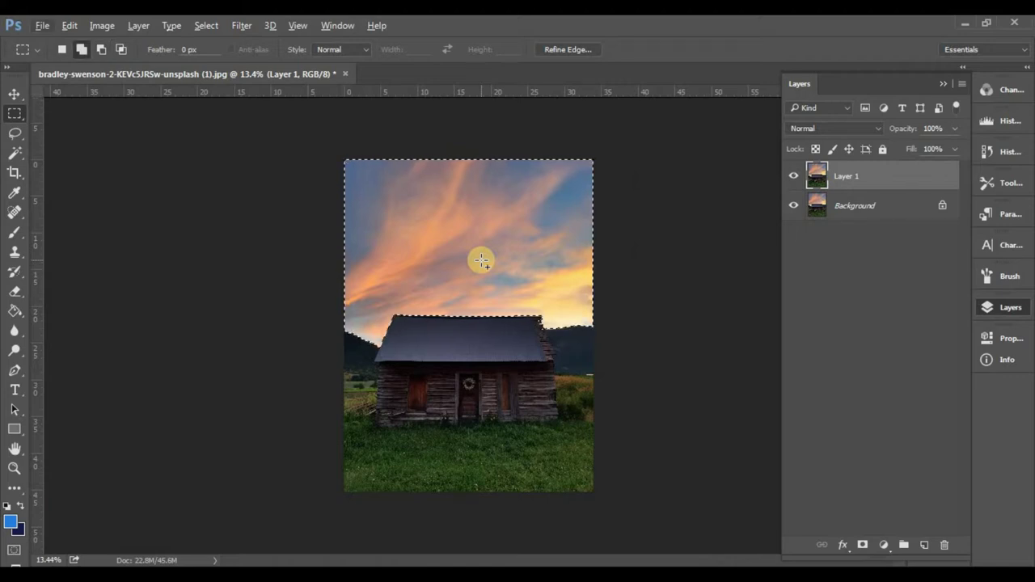
Invert the selection to the cabin and ground and make it Layer 1's mask.
key(shift+F7)
alt+scroll(481, 260, down, 2)
alt+scroll(487, 262, up, 3)
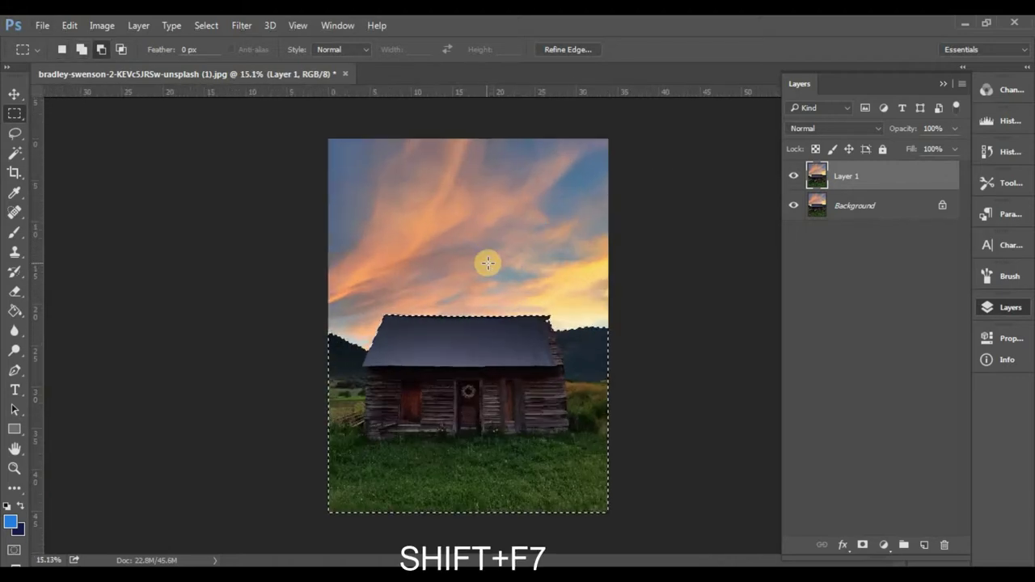
click(862, 545)
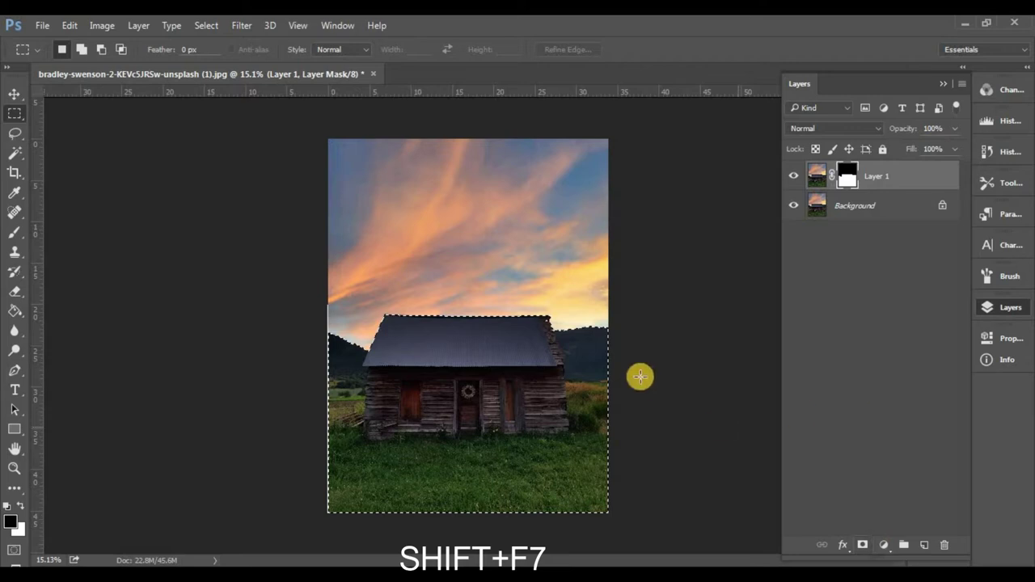
scroll(582, 324, down, 2)
scroll(580, 321, down, 2)
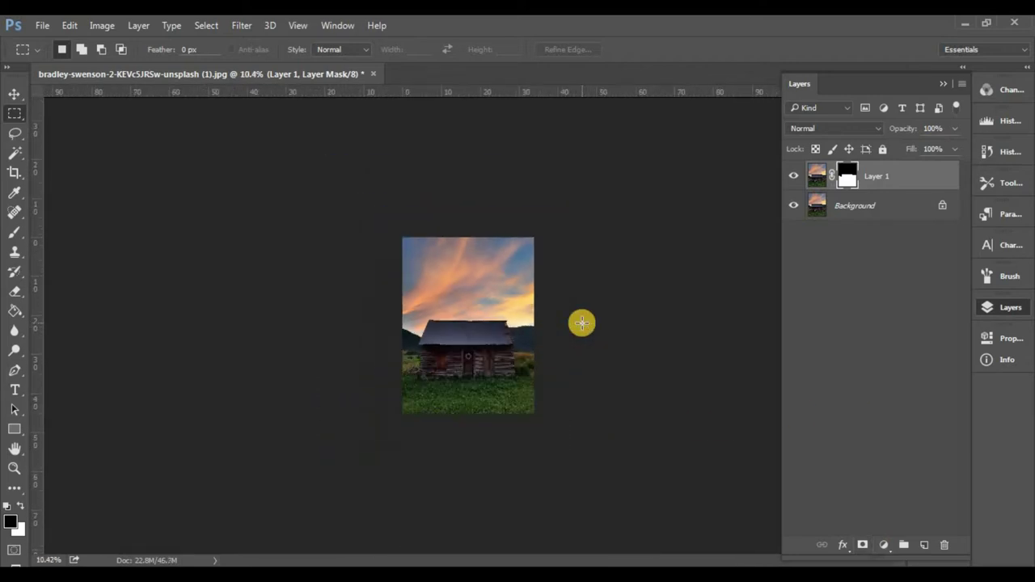
scroll(727, 226, up, 3)
Toggle the Background layer to check the cutout, leaving it hidden.
click(795, 206)
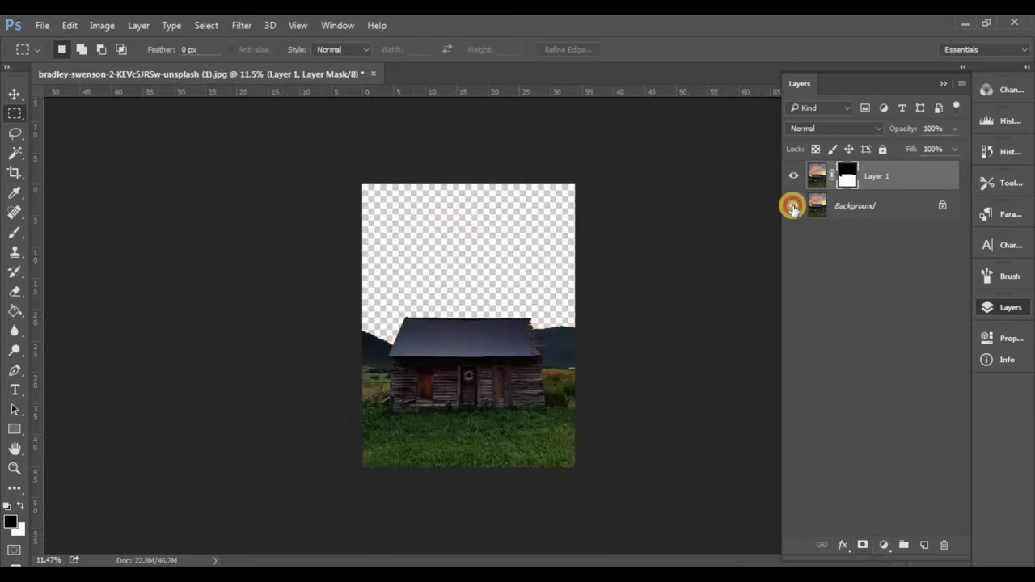
click(793, 206)
scroll(589, 358, up, 3)
scroll(629, 377, up, 3)
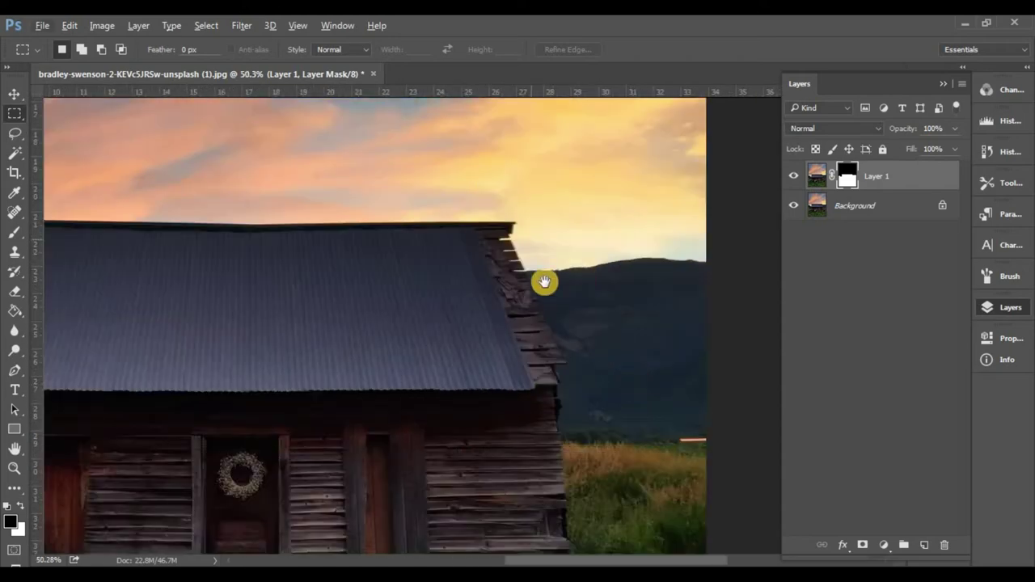
drag(544, 281, 634, 381)
scroll(691, 260, down, 3)
click(793, 206)
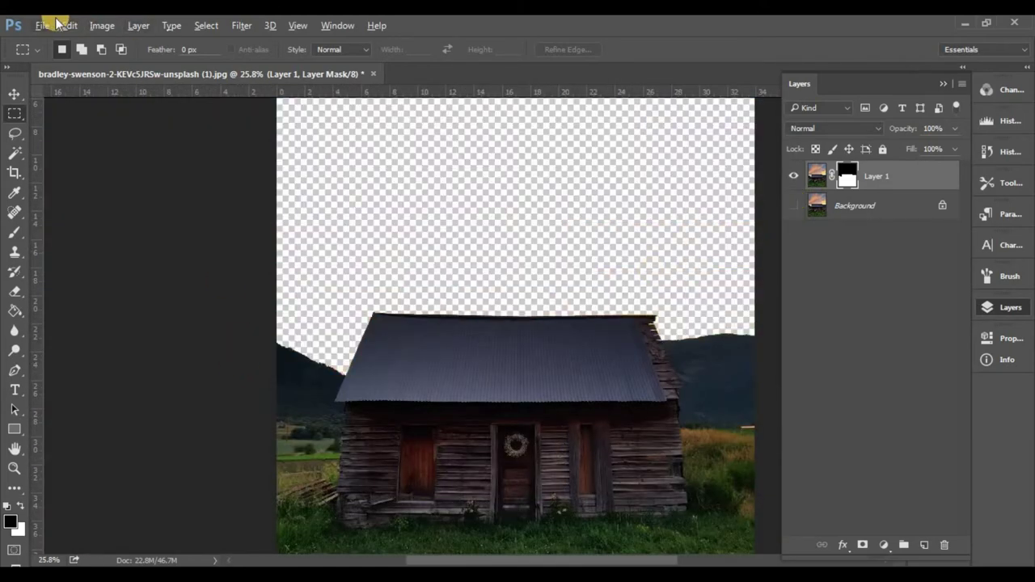
key(F5)
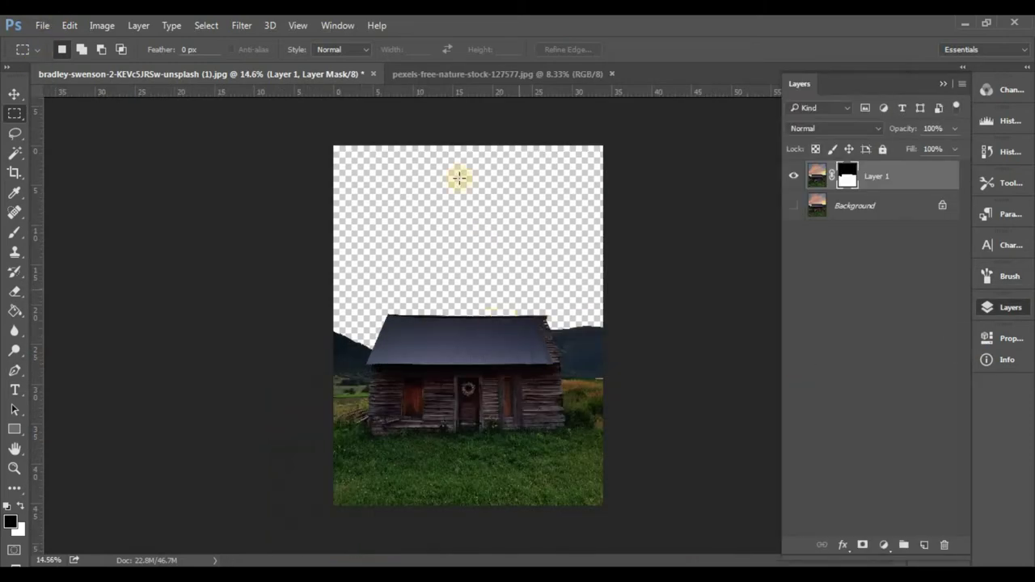
Copy the starry sky image into the cabin document as Layer 2 beneath Layer 1.
click(450, 73)
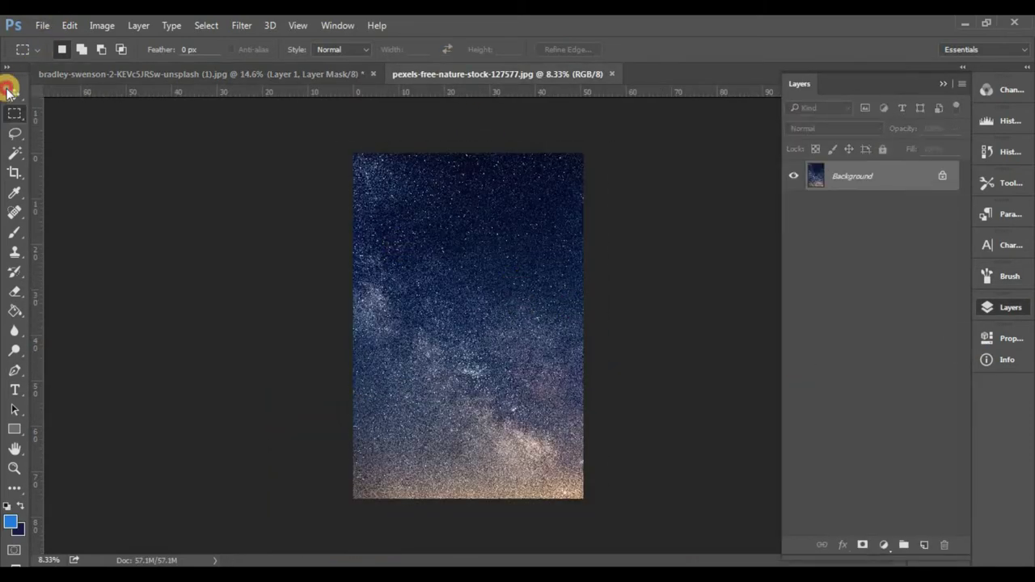
click(10, 91)
mouse_move(513, 282)
mouse_down()
mouse_move(249, 91)
mouse_move(418, 219)
mouse_move(501, 250)
mouse_up()
drag(906, 185, 917, 212)
scroll(599, 378, down, 2)
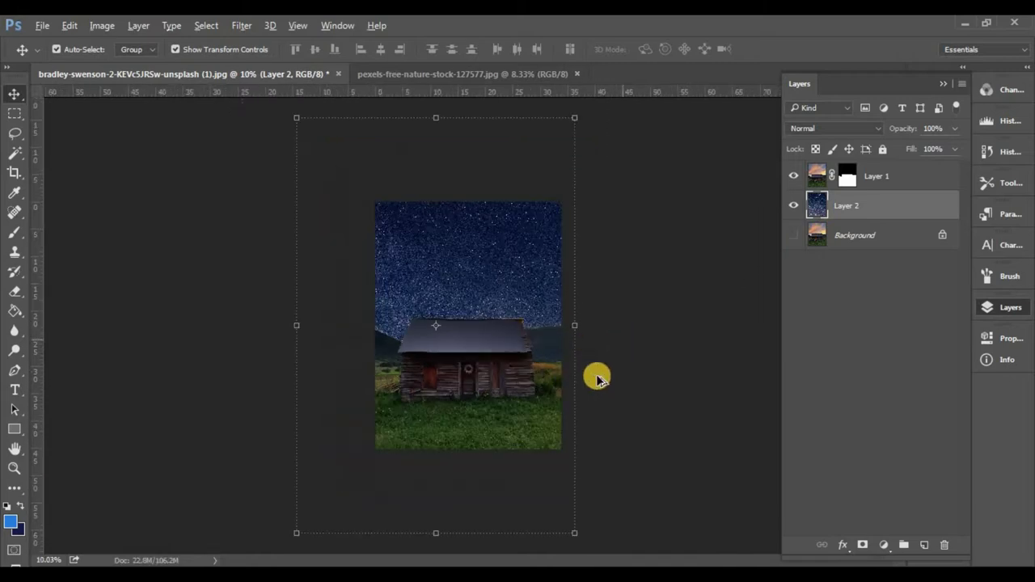
Scale the starry sky to fit the canvas and align it to the left edge.
mouse_move(291, 535)
mouse_down()
mouse_move(349, 402)
mouse_move(346, 383)
mouse_up()
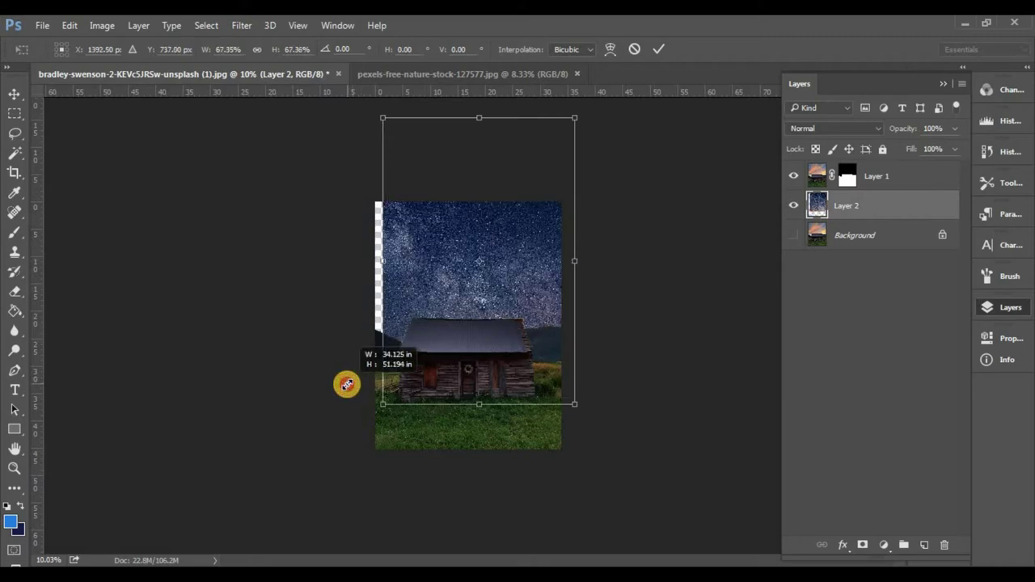
drag(346, 383, 343, 381)
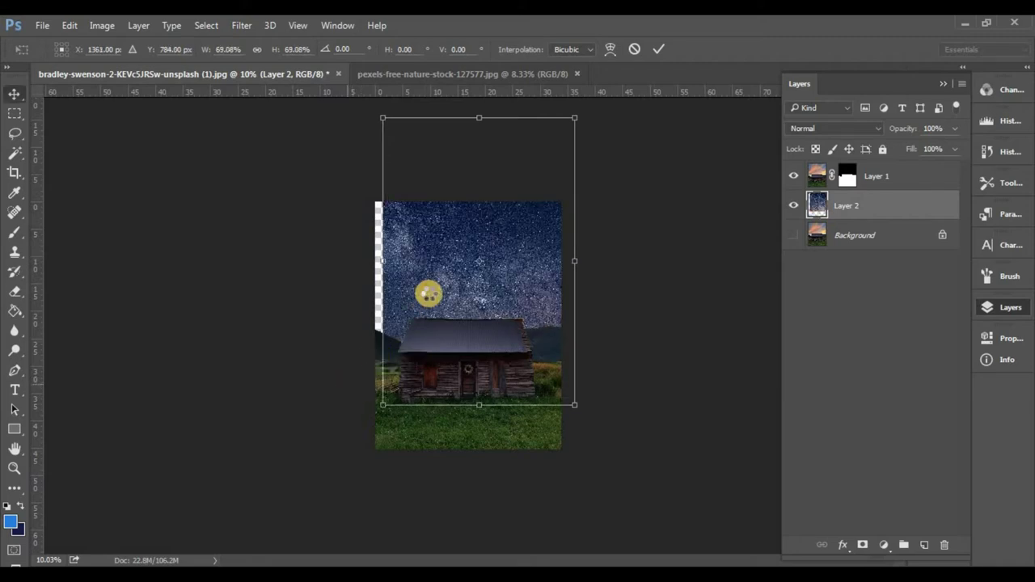
key(Return)
drag(423, 293, 413, 295)
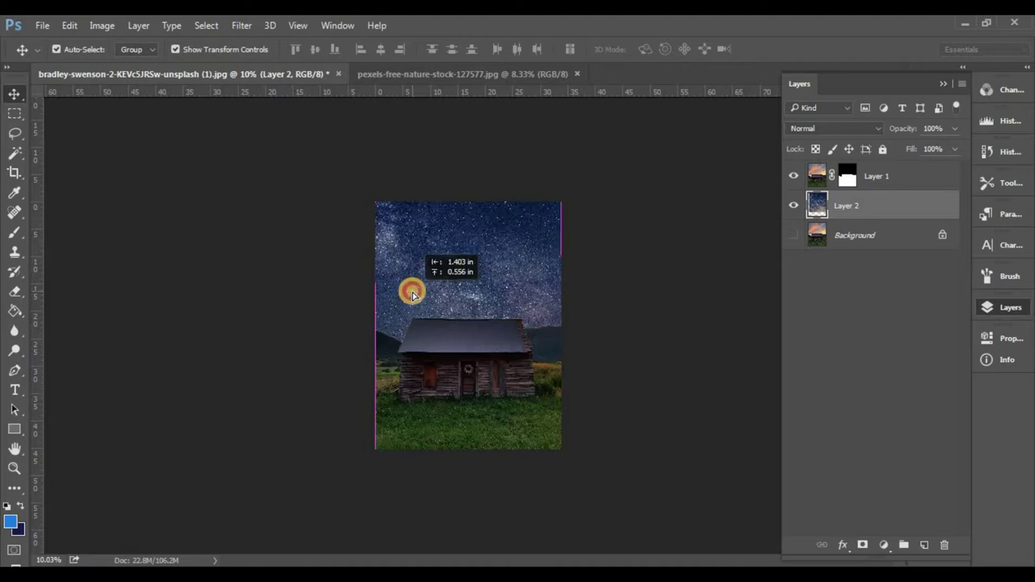
key(shift+Up)
key(shift+Up)
key(shift+Up)
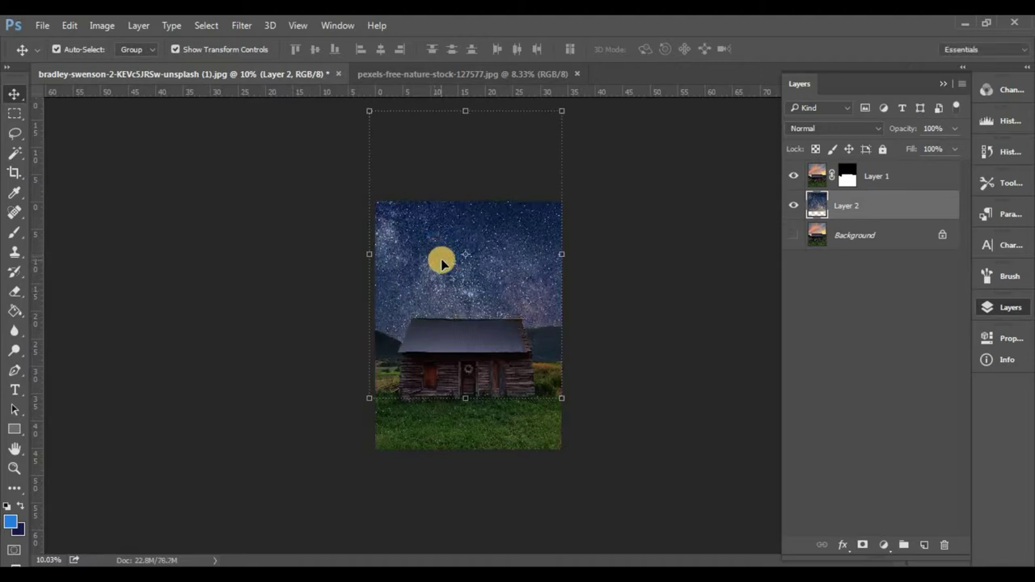
click(469, 376)
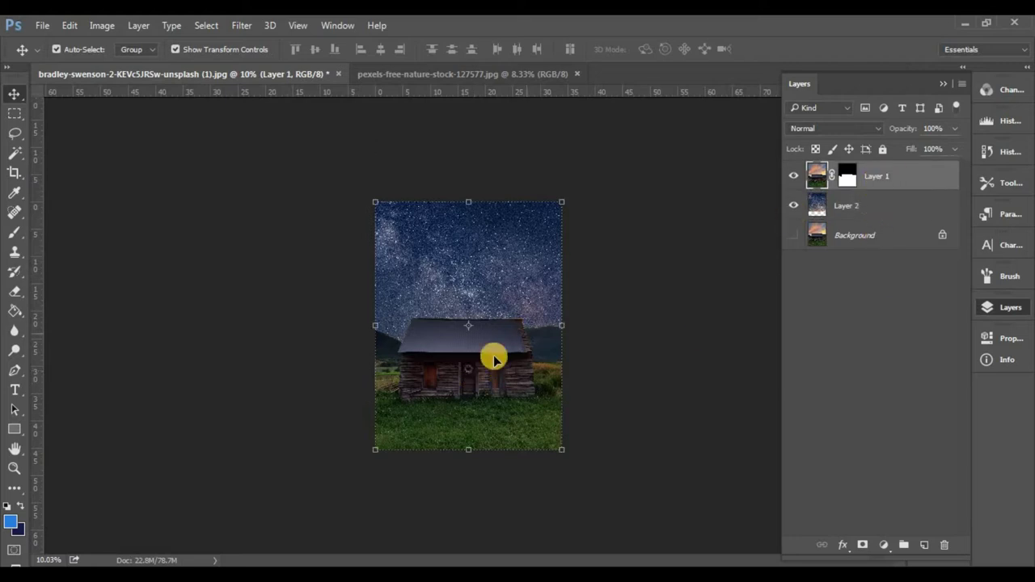
Nudge the cabin down slightly and add a Hue/Saturation adjustment with Saturation +5.
drag(493, 358, 493, 367)
click(686, 313)
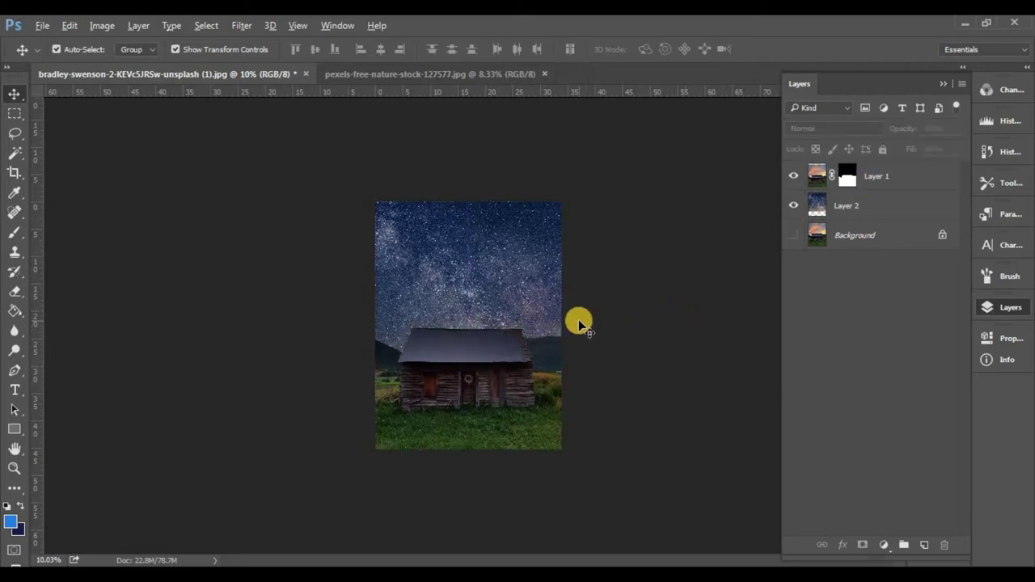
scroll(578, 323, up, 2)
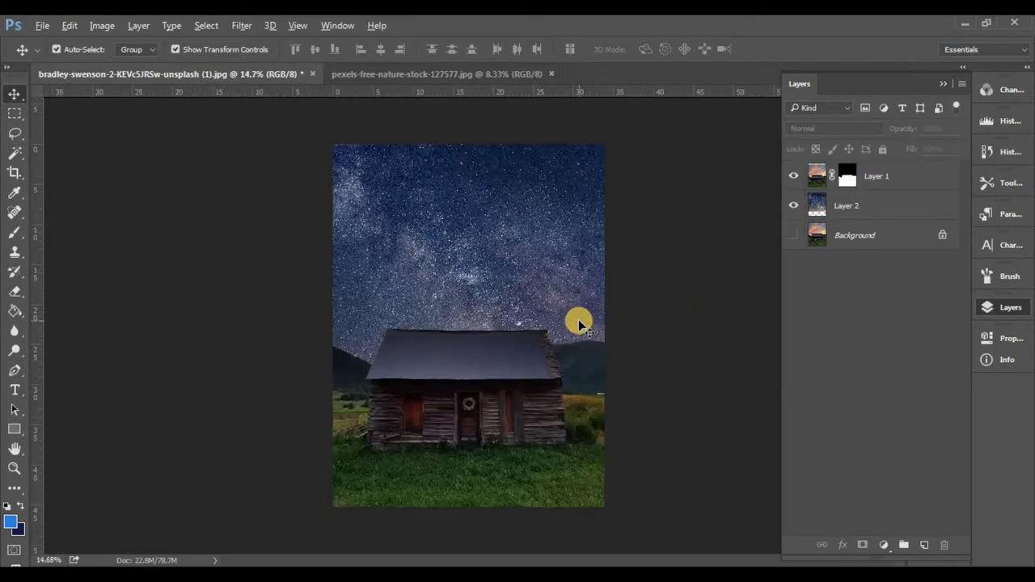
click(889, 208)
click(883, 546)
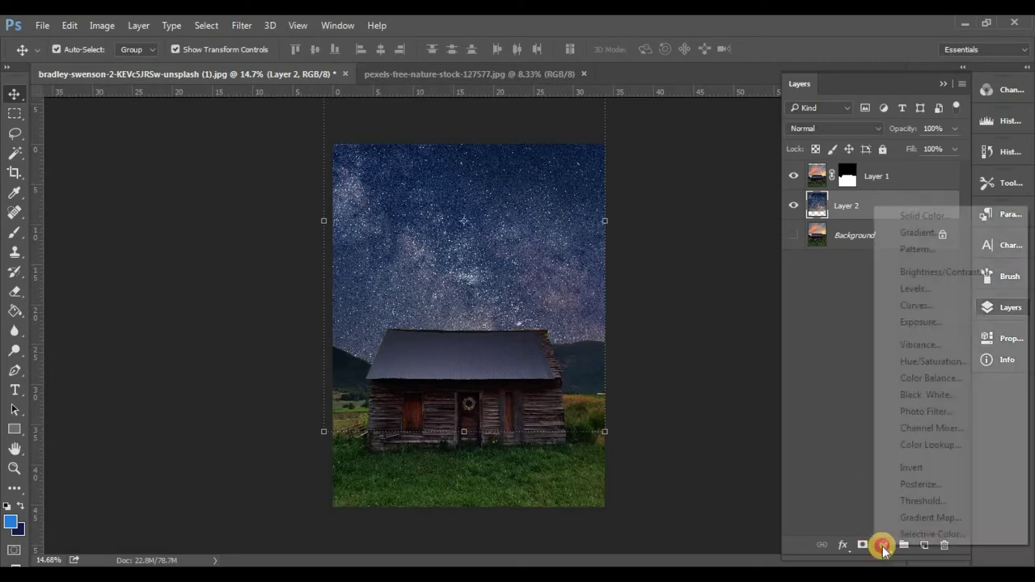
click(927, 356)
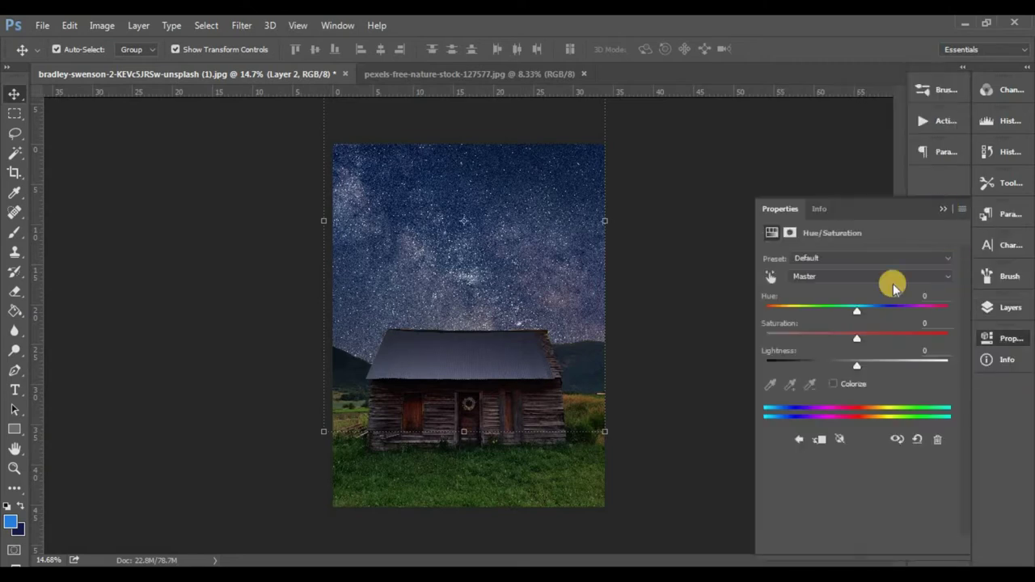
click(943, 210)
Shift the starry sky layer upward to reveal more of the Milky Way.
click(1013, 308)
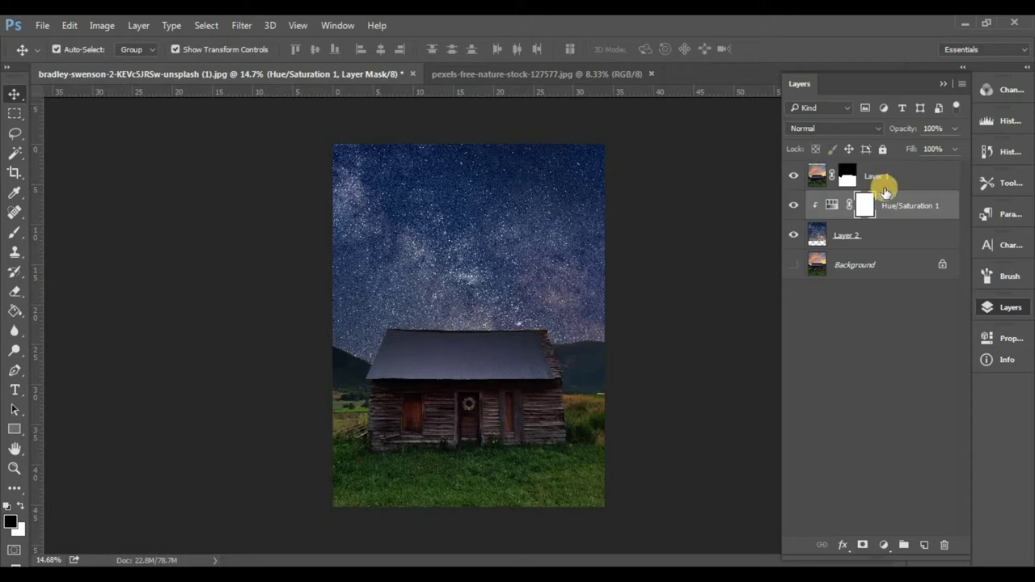
click(846, 235)
mouse_move(418, 206)
mouse_down()
mouse_move(414, 179)
mouse_move(394, 168)
mouse_move(419, 170)
mouse_up()
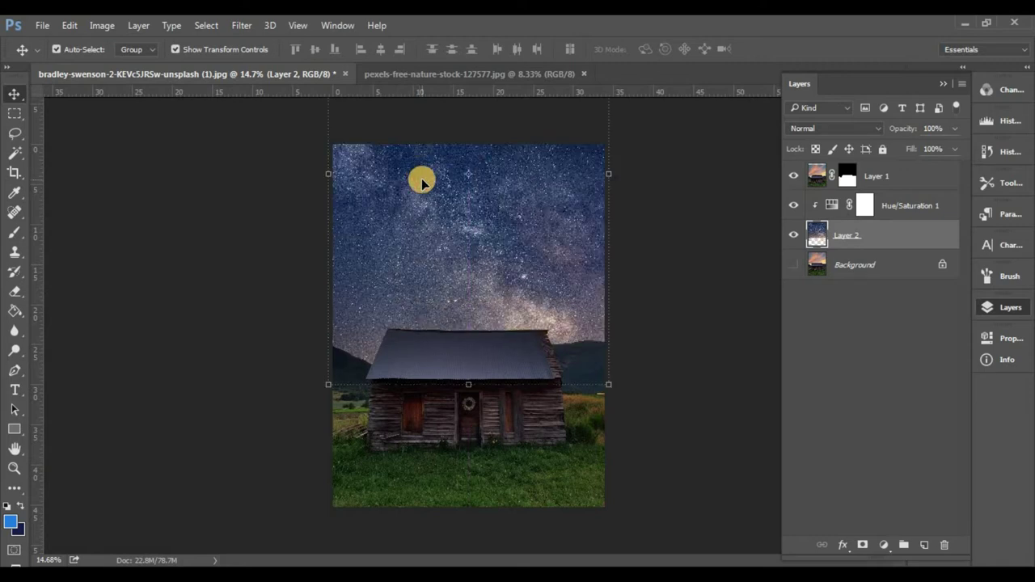
ctrl+click(856, 246)
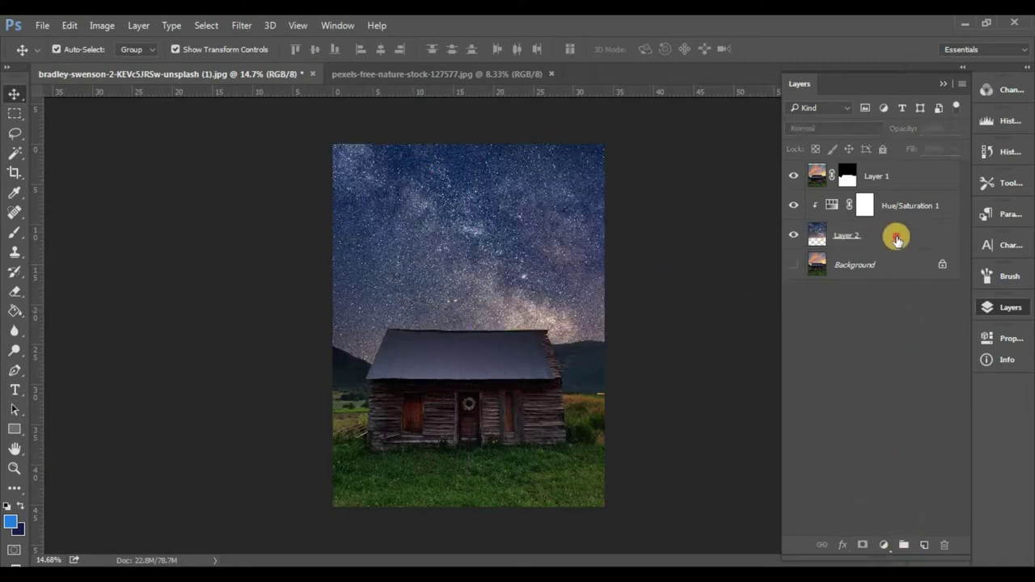
Add a Levels adjustment to the starry sky with output white lowered to 217.
click(896, 238)
click(883, 545)
click(928, 286)
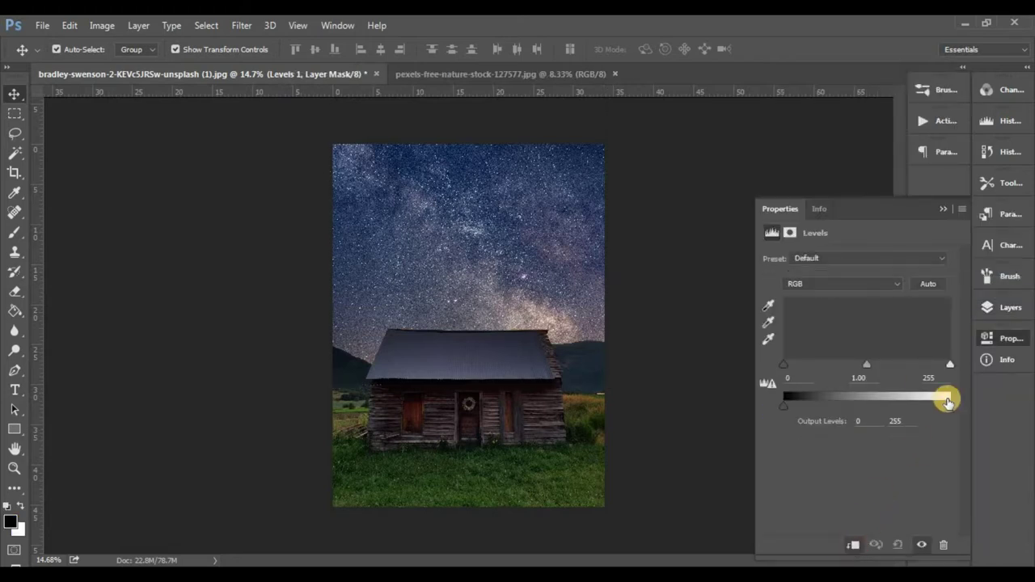
drag(946, 405, 929, 409)
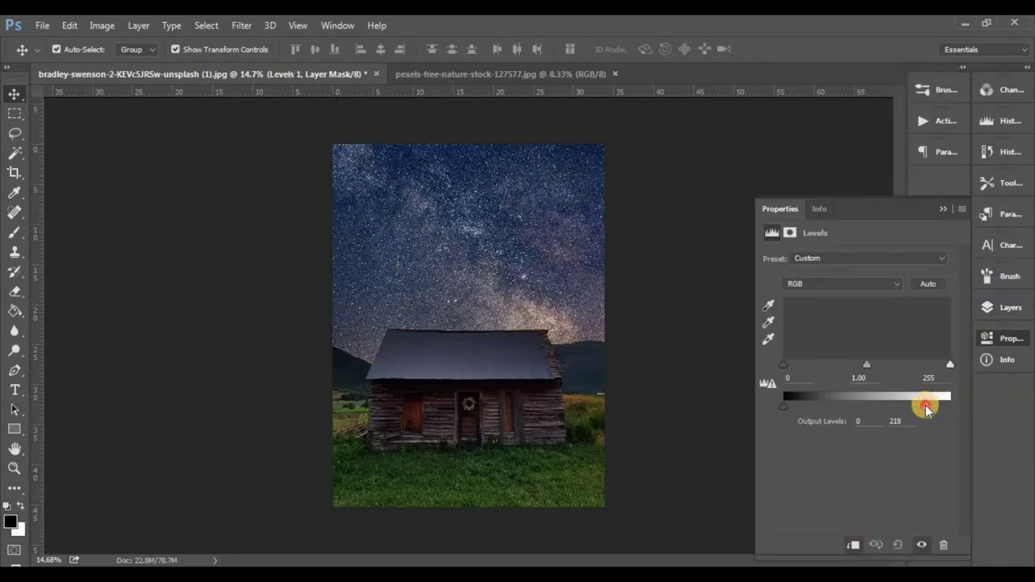
click(942, 210)
click(1002, 308)
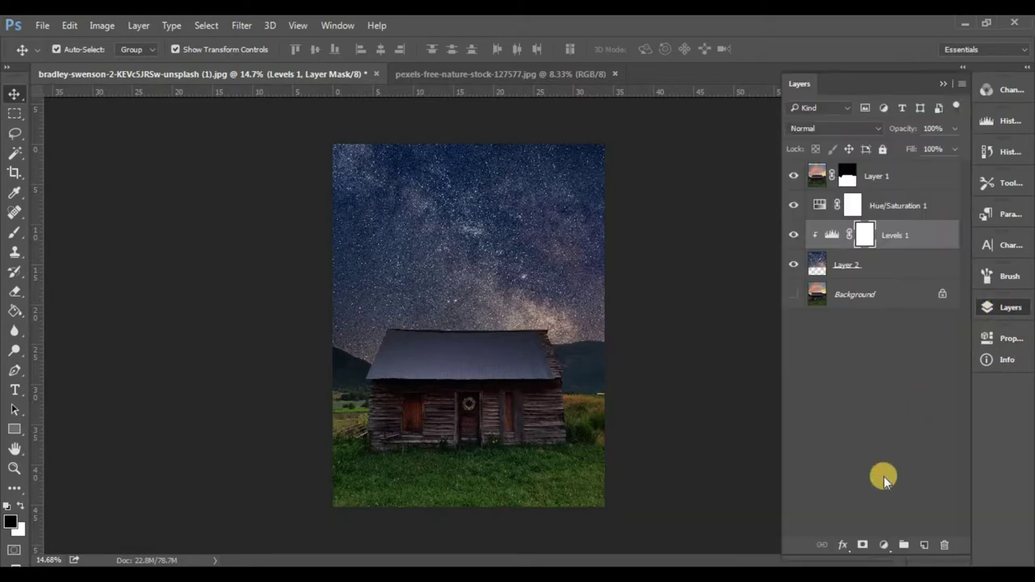
Add a Color Balance adjustment with midtones Cyan–Red set to 46.
click(884, 543)
click(875, 370)
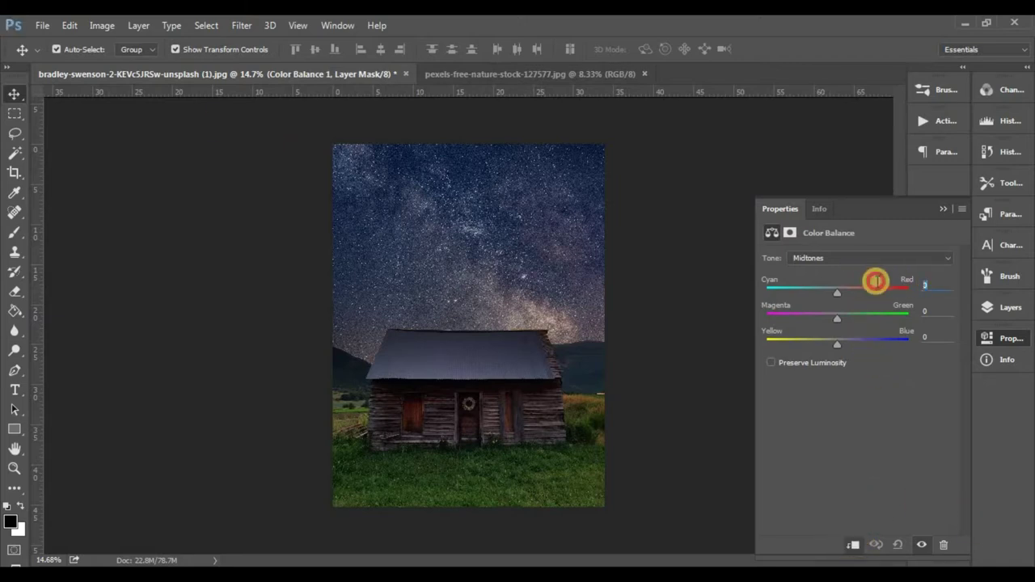
text(46)
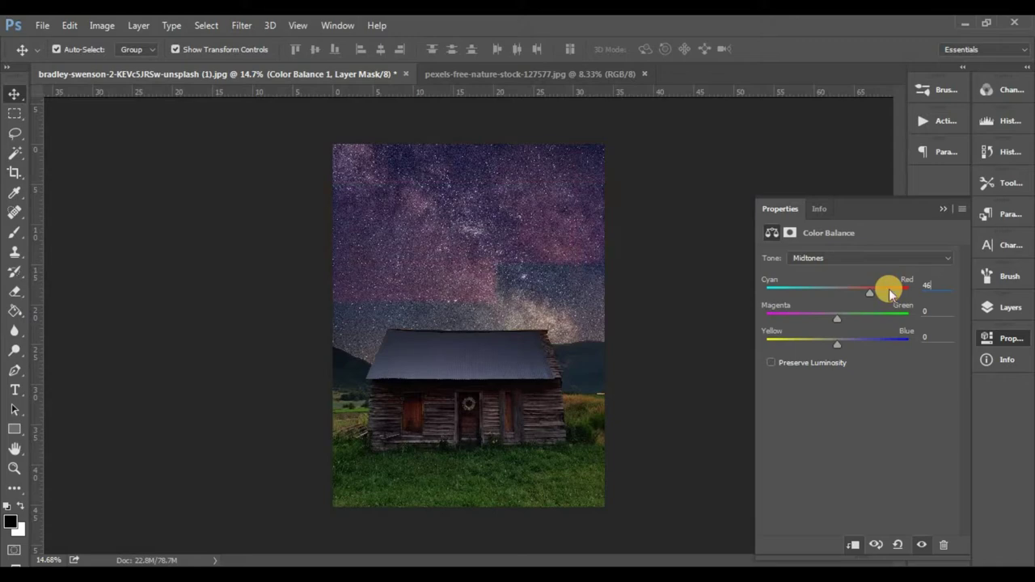
click(940, 209)
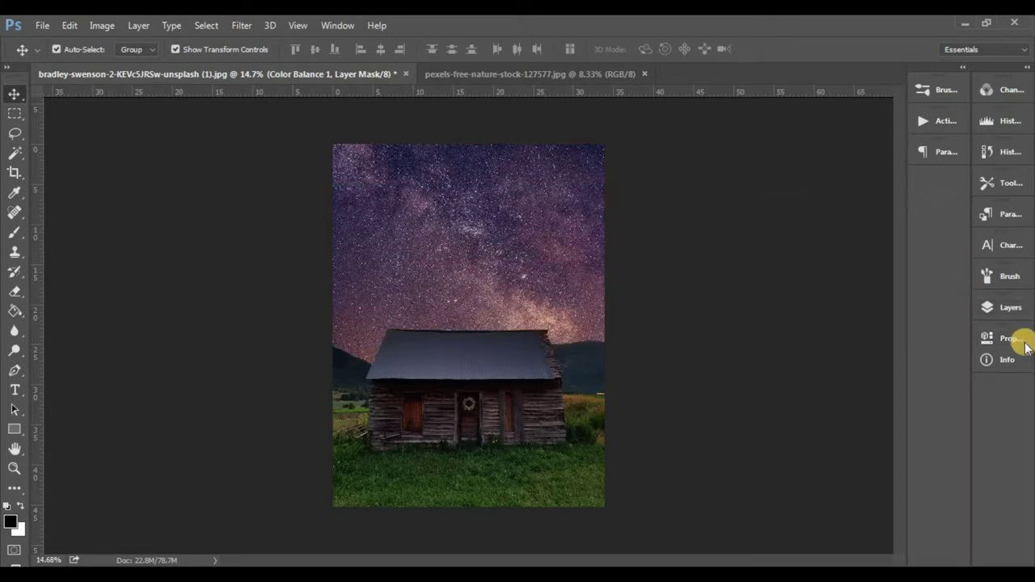
click(994, 307)
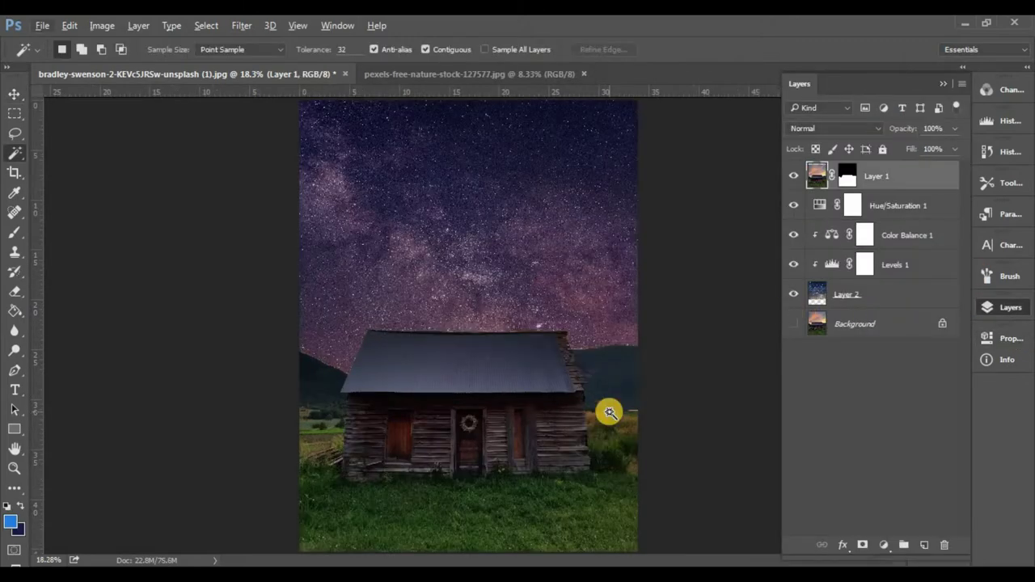
Add a new layer above Hue/Saturation 1 and set the foreground colour to cyan 0cbd8.
click(923, 209)
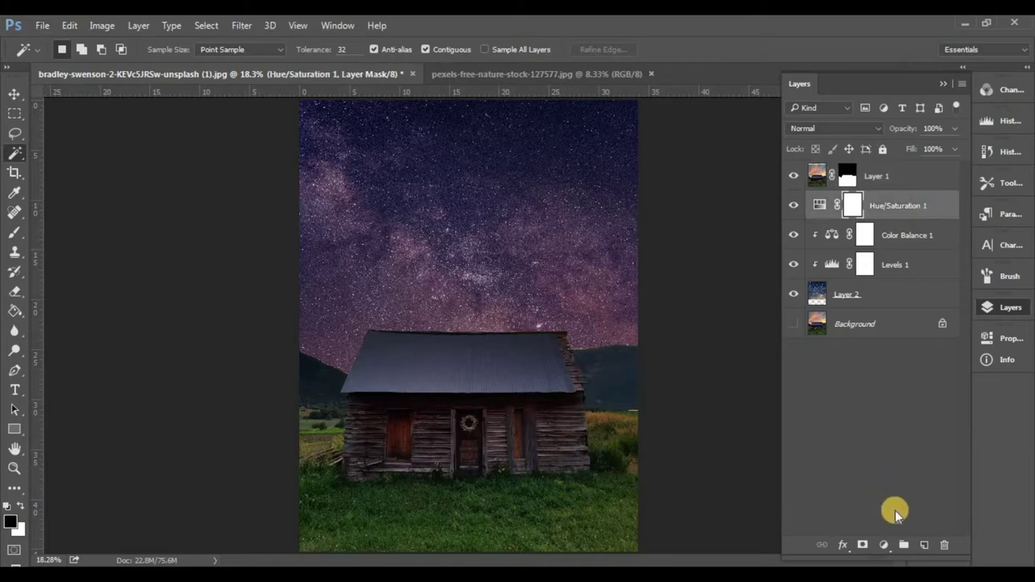
click(916, 547)
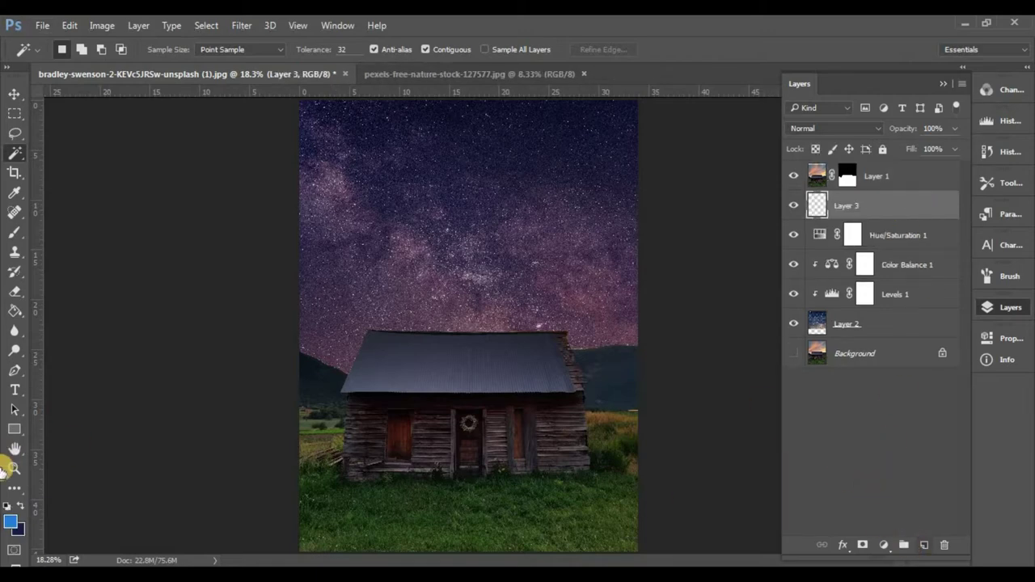
click(9, 524)
key(BackSpace)
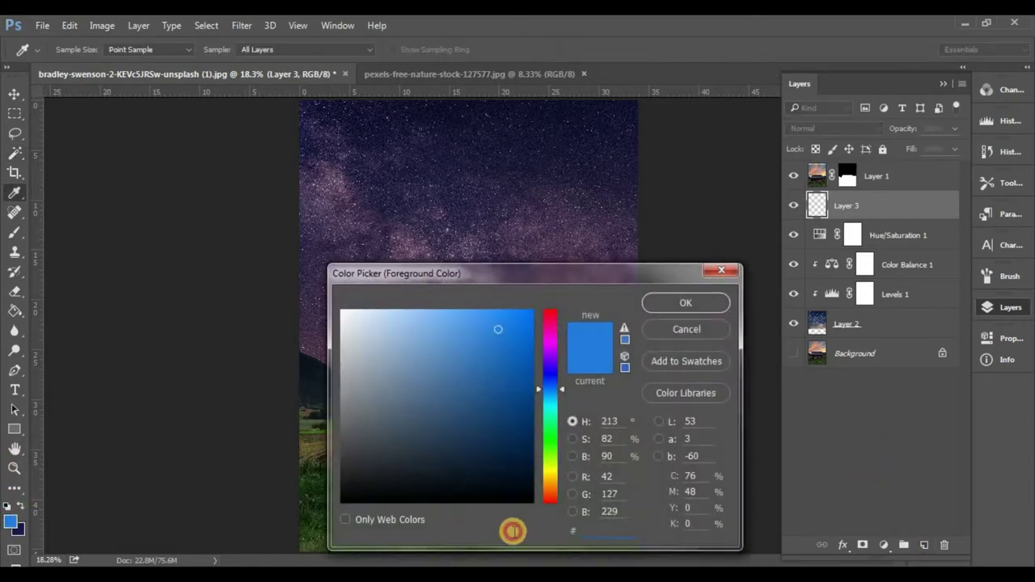
text(00cbd)
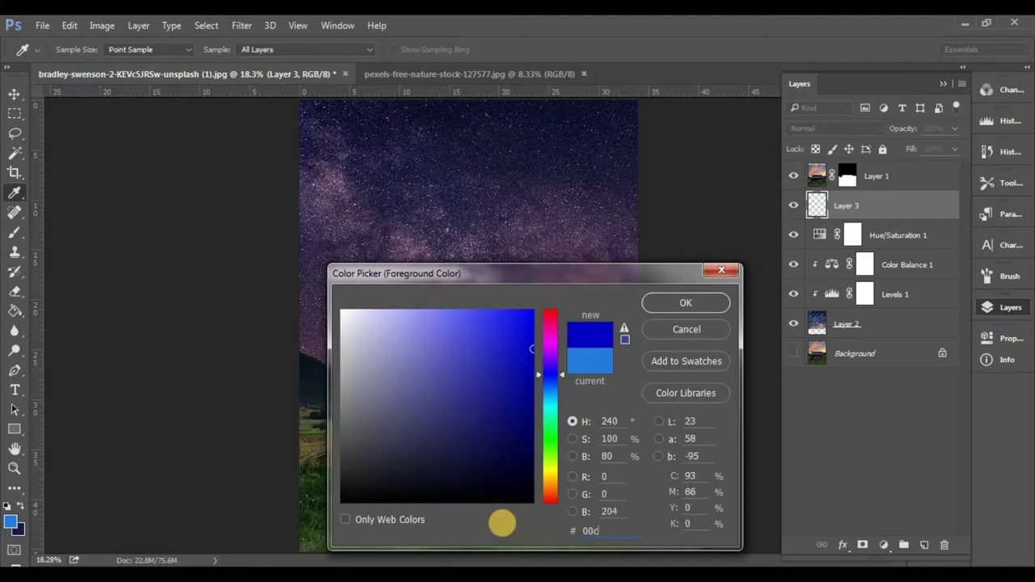
text(8)
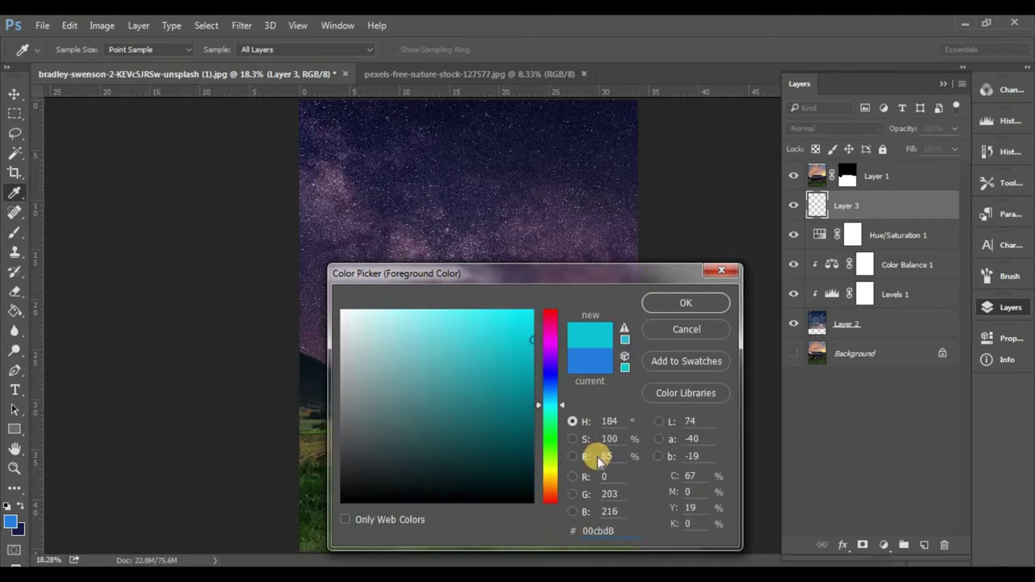
drag(625, 529, 548, 531)
click(720, 309)
key(w)
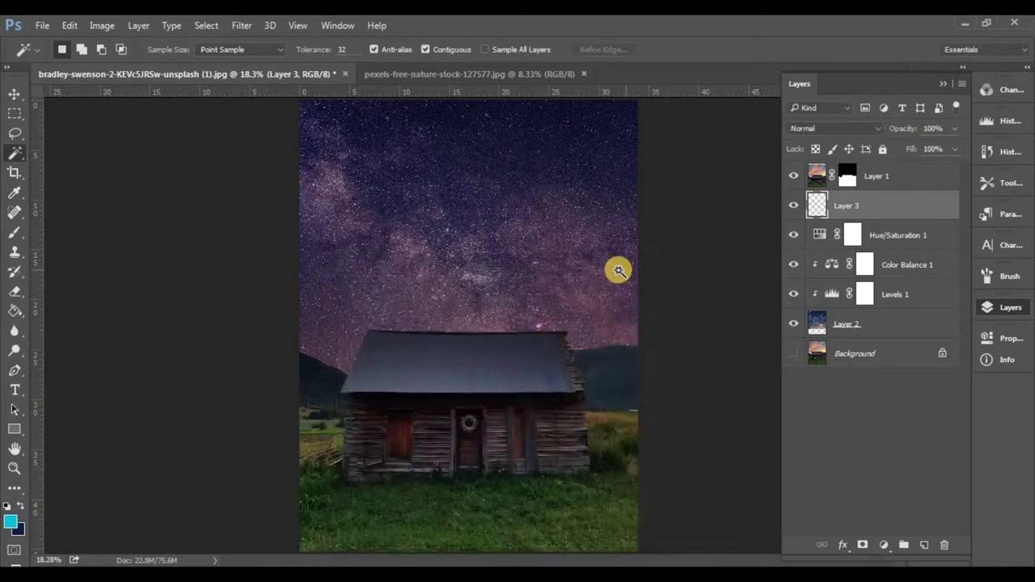
Paint a soft teal glow across the sky above the roof on Layer 3.
click(18, 237)
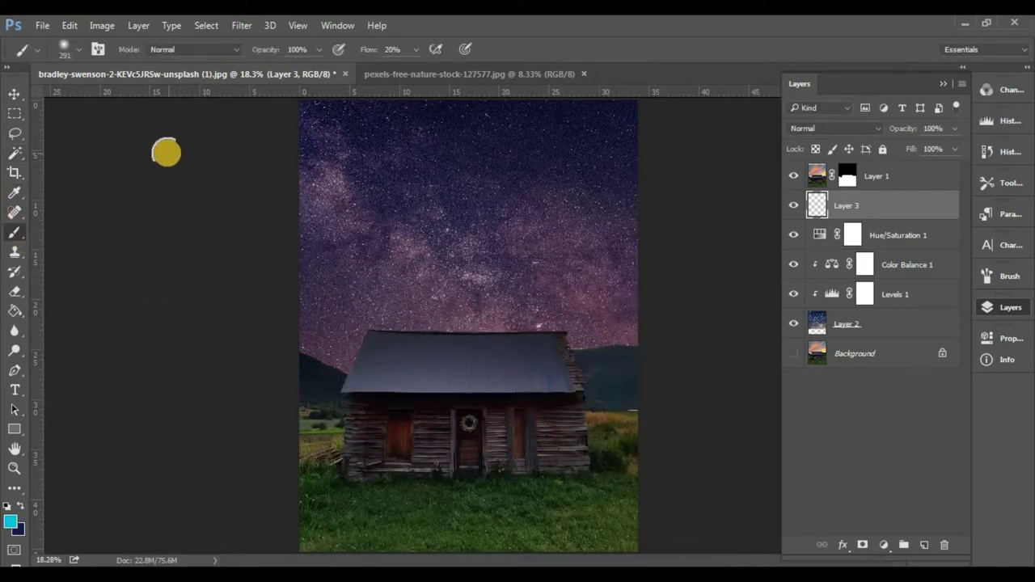
right_click(167, 151)
click(363, 134)
right_click(488, 188)
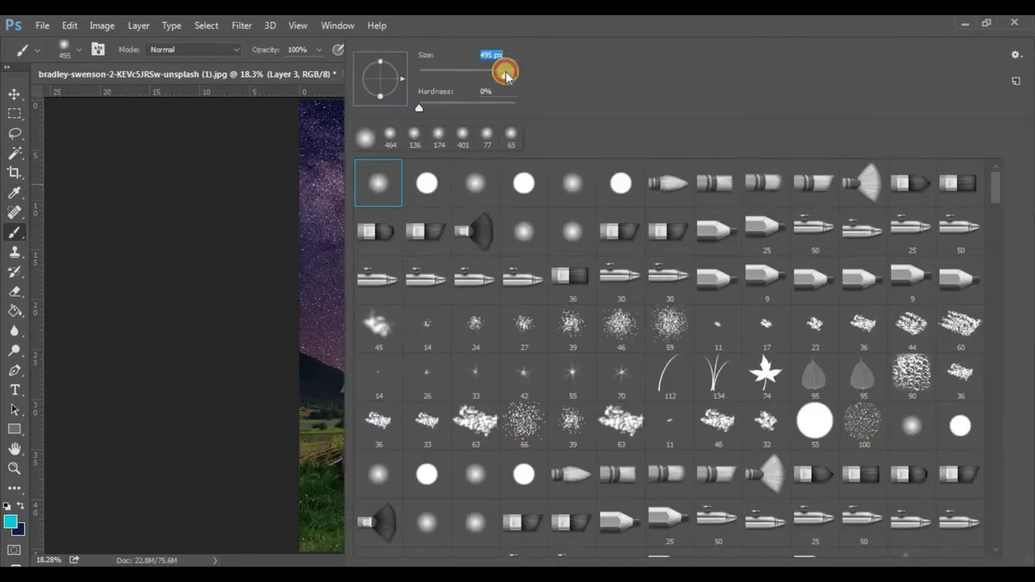
click(205, 300)
right_click(305, 207)
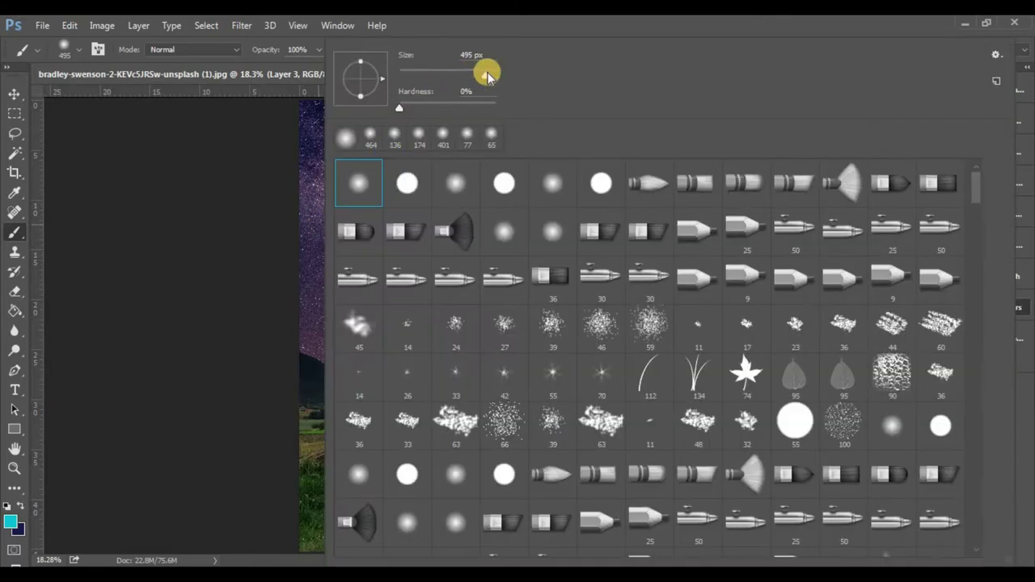
click(192, 302)
drag(338, 358, 655, 314)
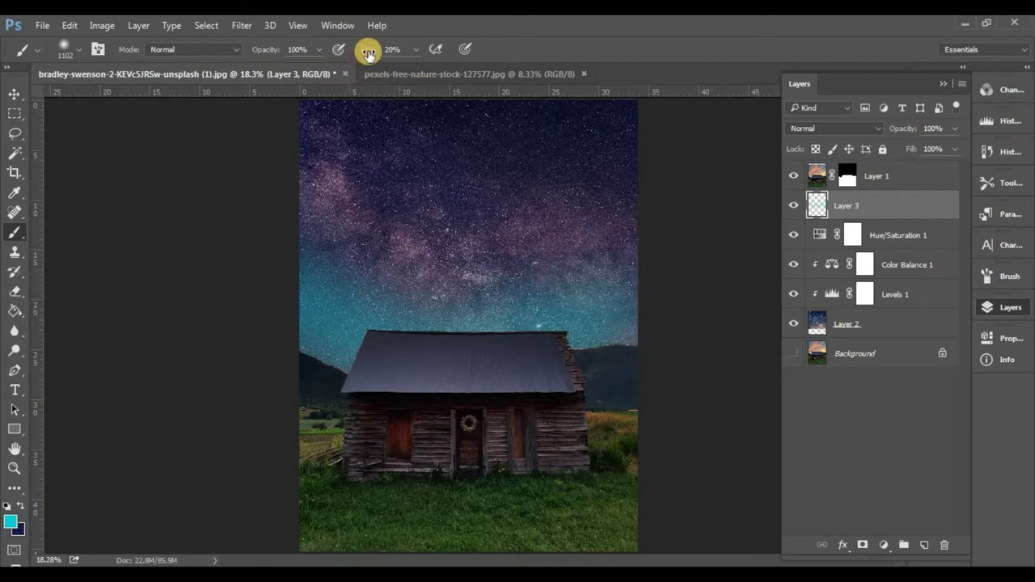
drag(326, 309, 632, 313)
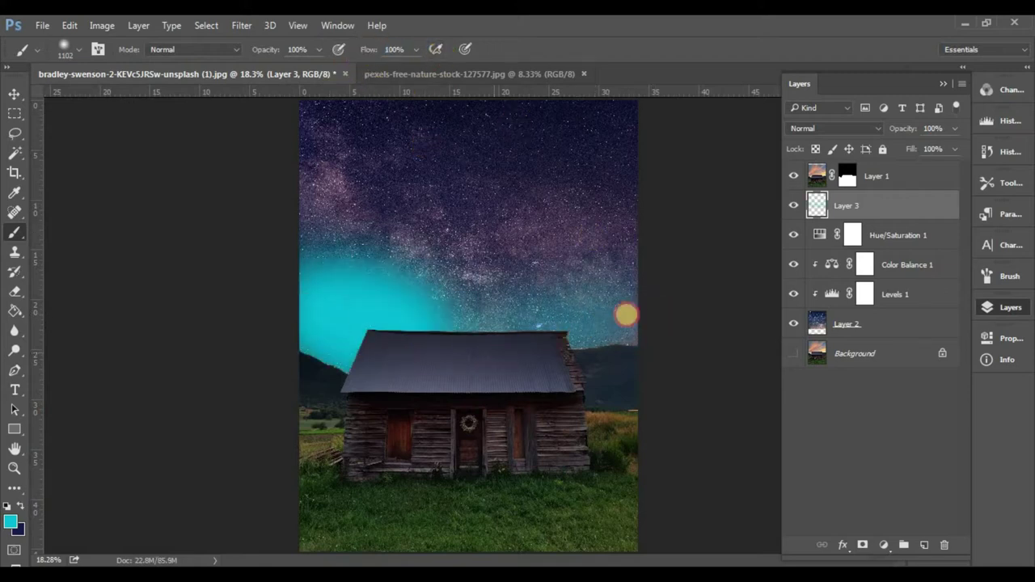
Set Layer 3 to Overlay blend mode with 78% fill.
click(861, 132)
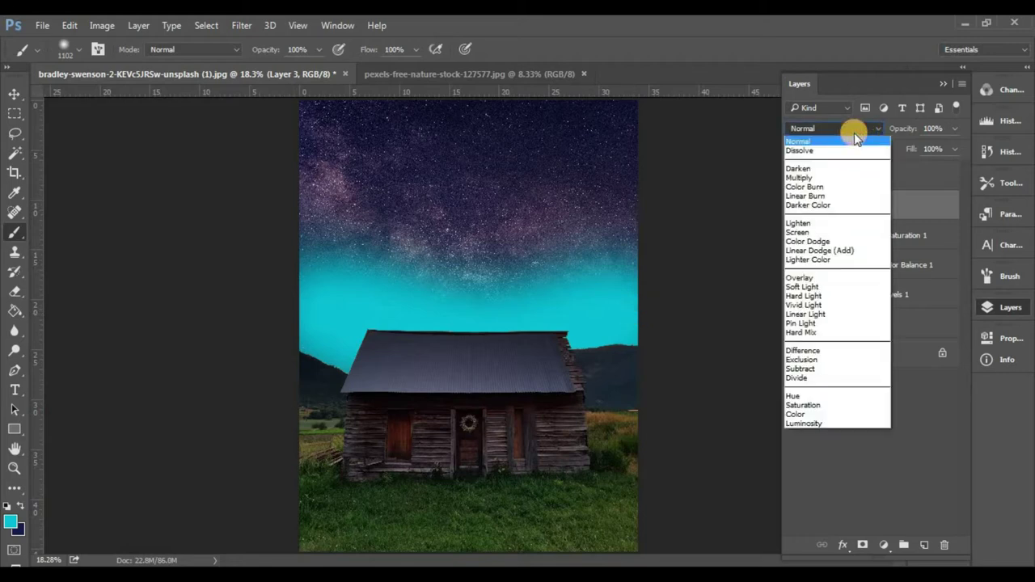
click(800, 279)
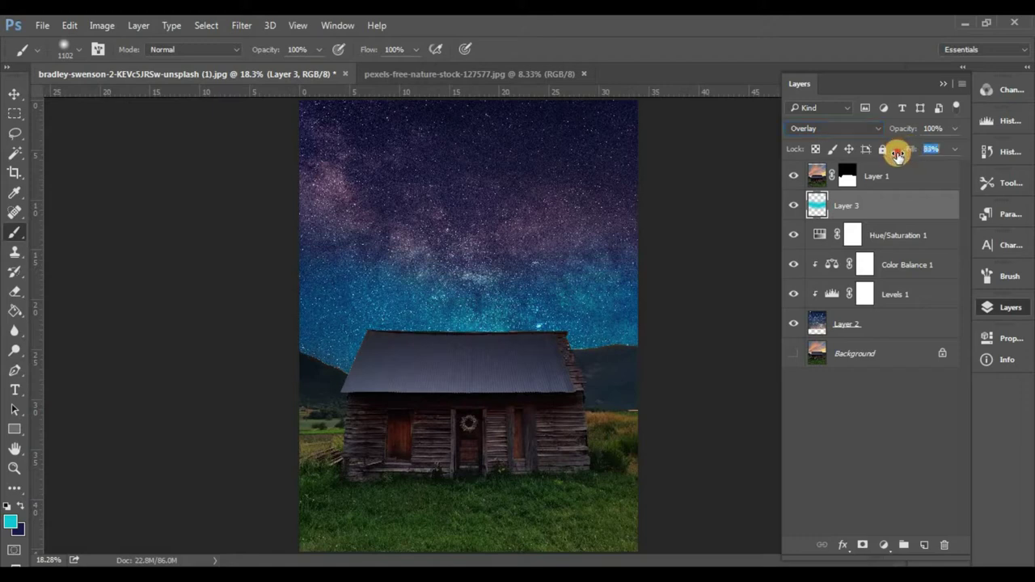
click(20, 87)
Enlarge the teal glow up and right and reposition it over the sky.
click(532, 204)
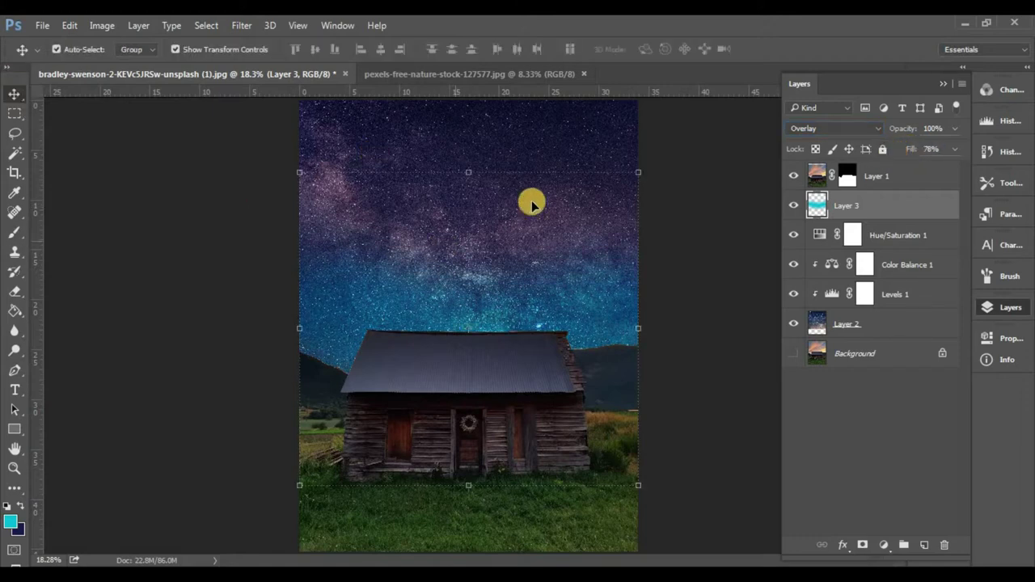
mouse_move(640, 169)
mouse_down()
mouse_move(685, 106)
mouse_move(652, 143)
mouse_up()
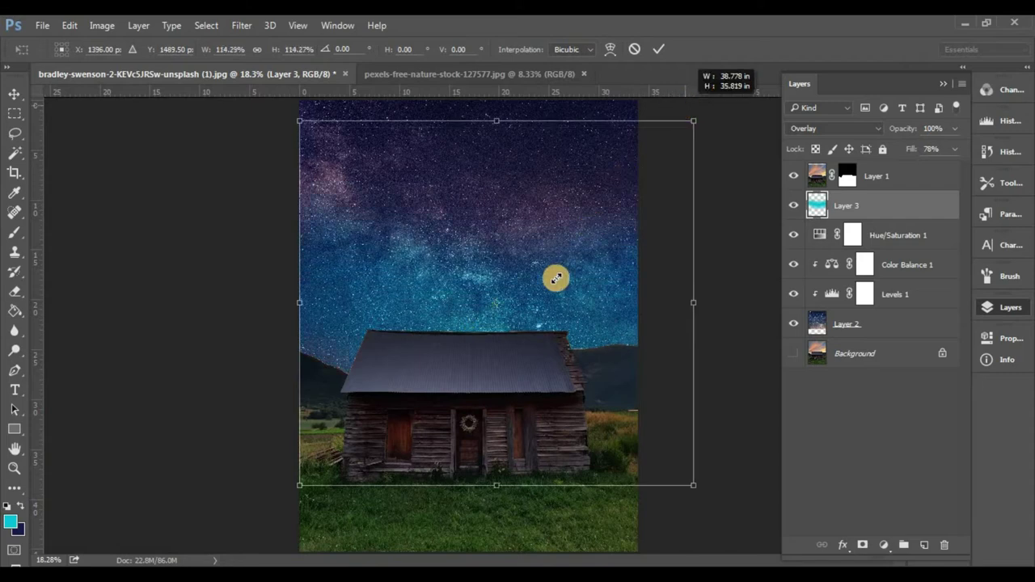
drag(556, 278, 532, 311)
key(Return)
click(893, 275)
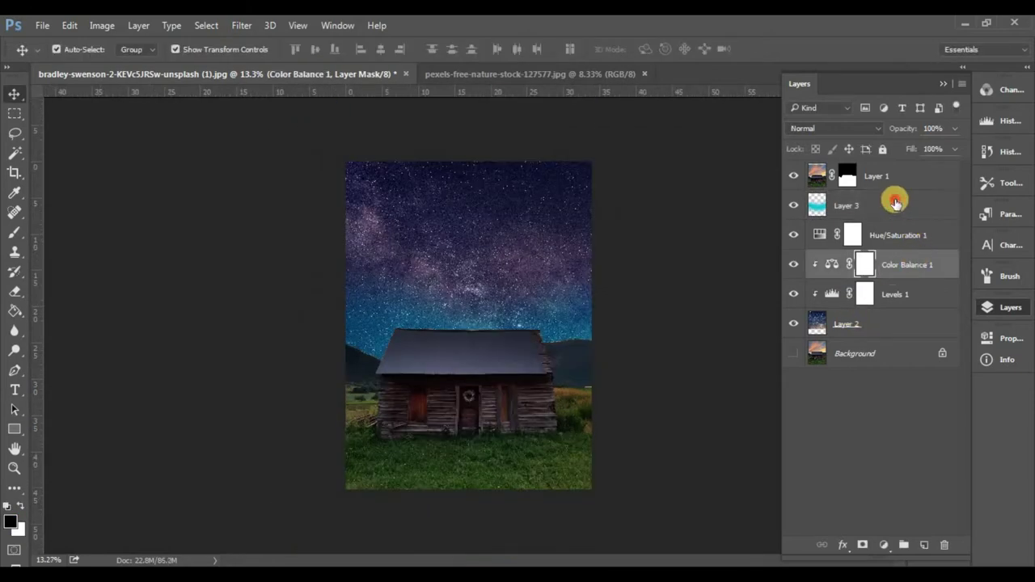
click(895, 202)
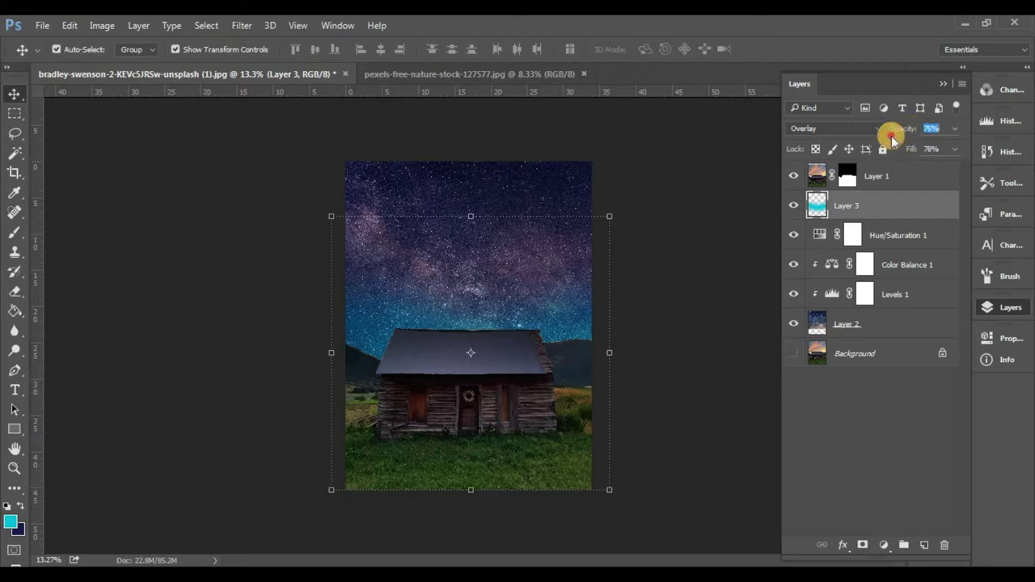
click(880, 178)
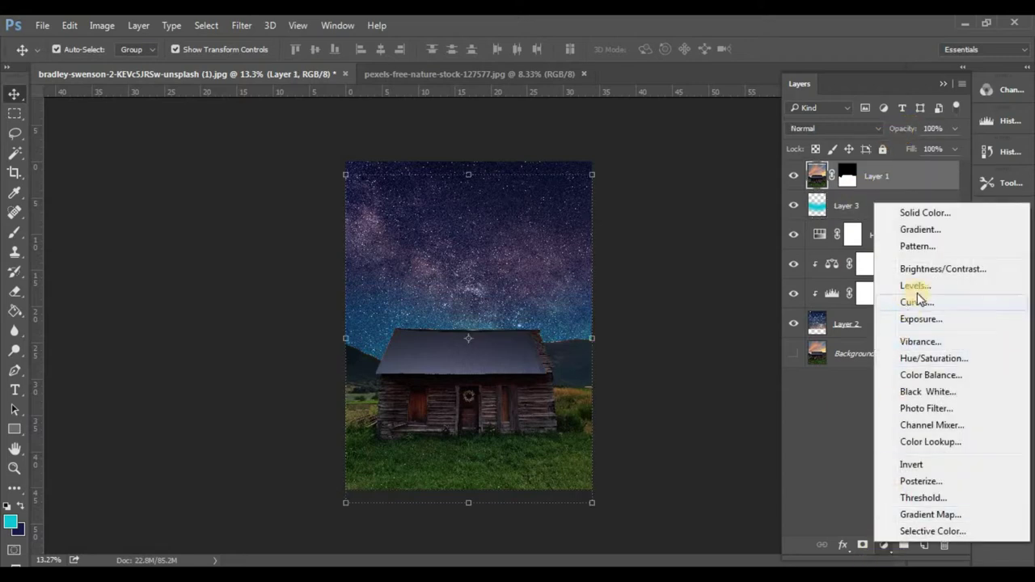
Add a Levels adjustment on the cabin layer with output white set to 70.
click(916, 287)
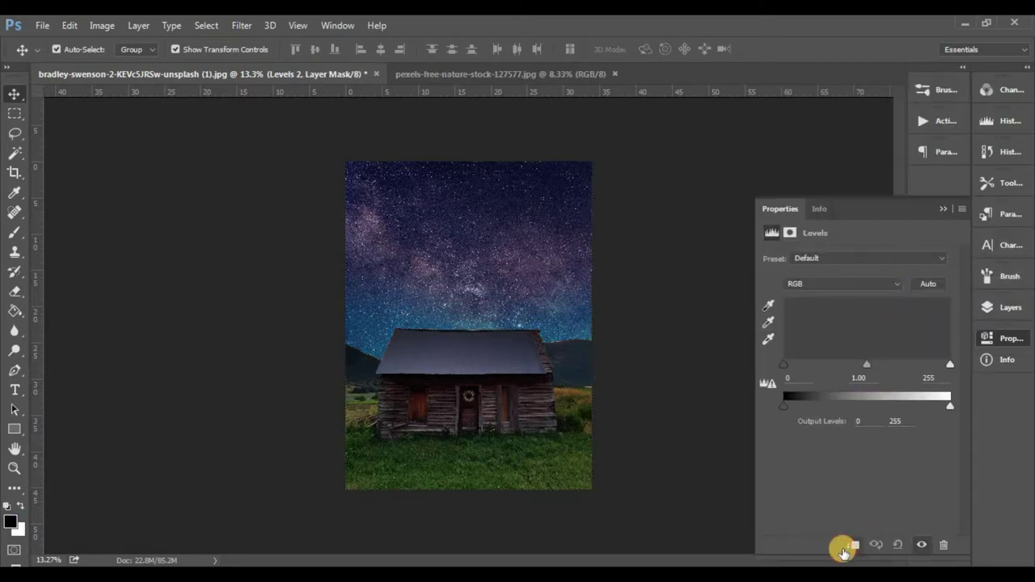
click(900, 417)
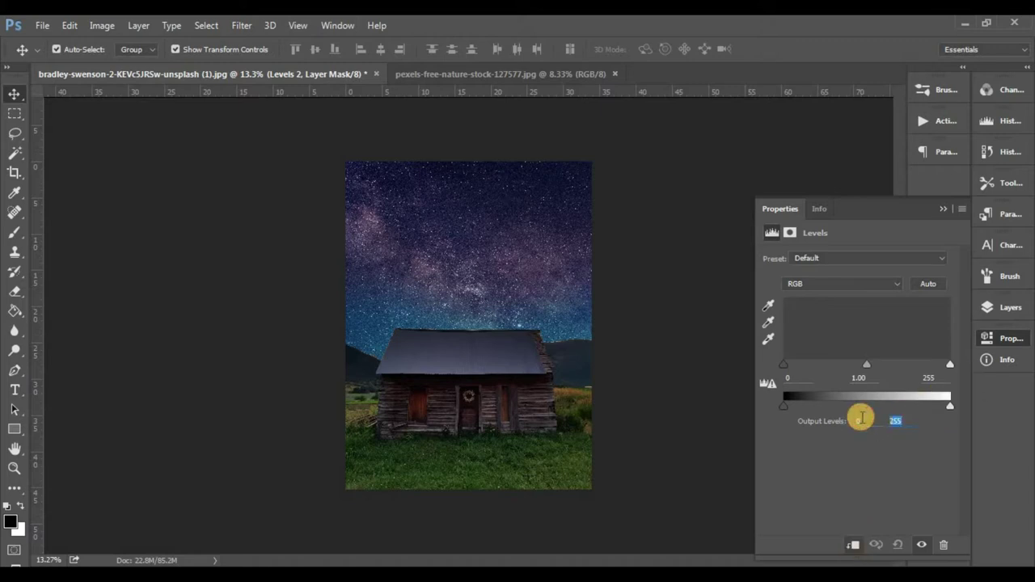
text(70)
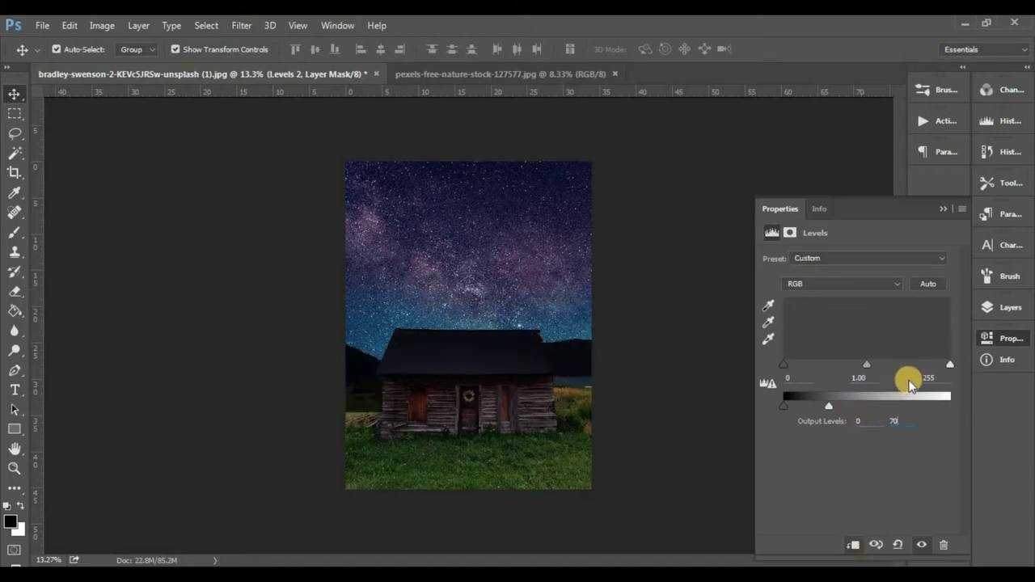
click(942, 208)
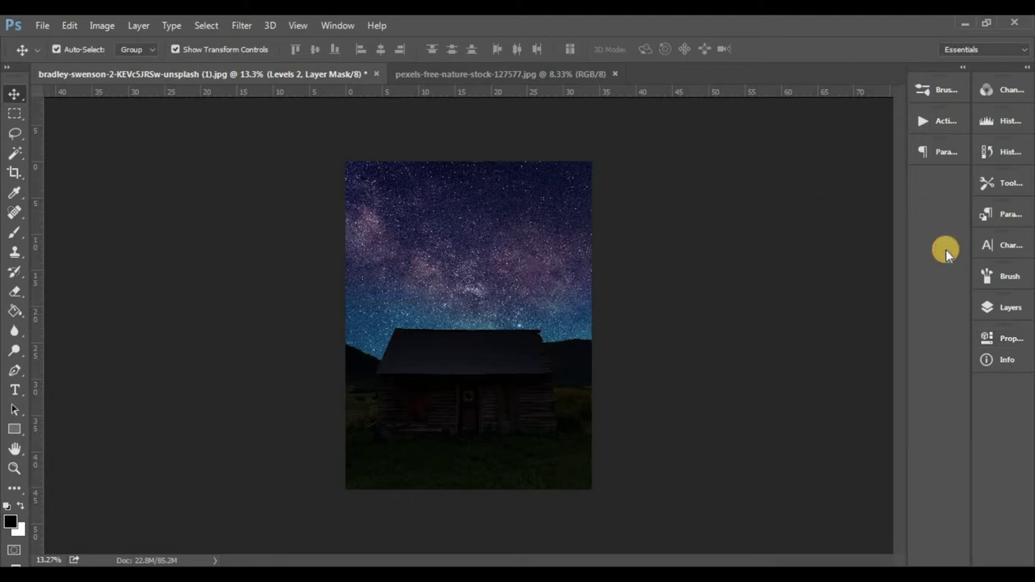
click(1005, 309)
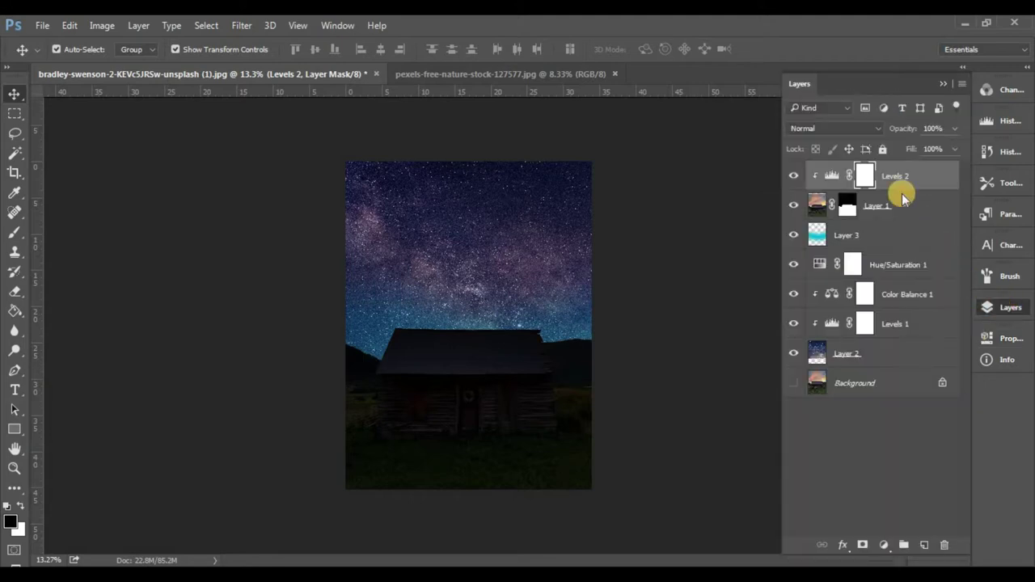
Paint a soft spot near the roof on the Levels 2 mask with a 2520 px low-flow brush.
click(22, 236)
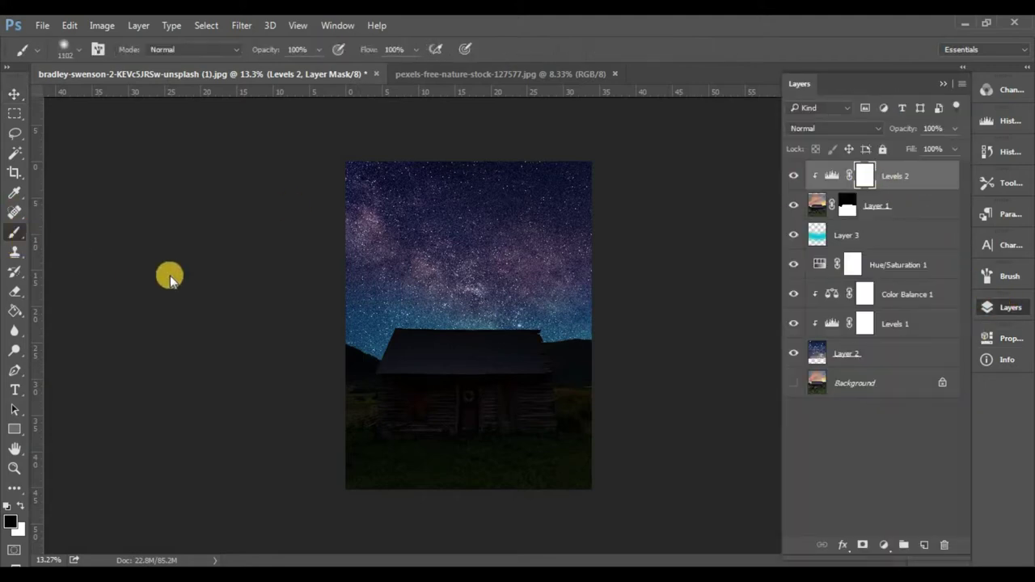
click(462, 340)
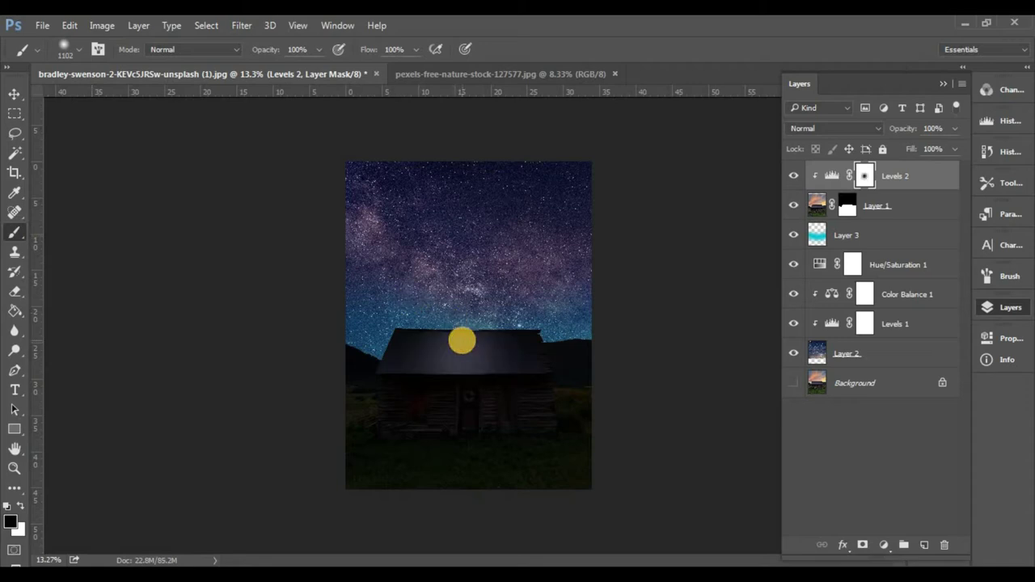
key(z)
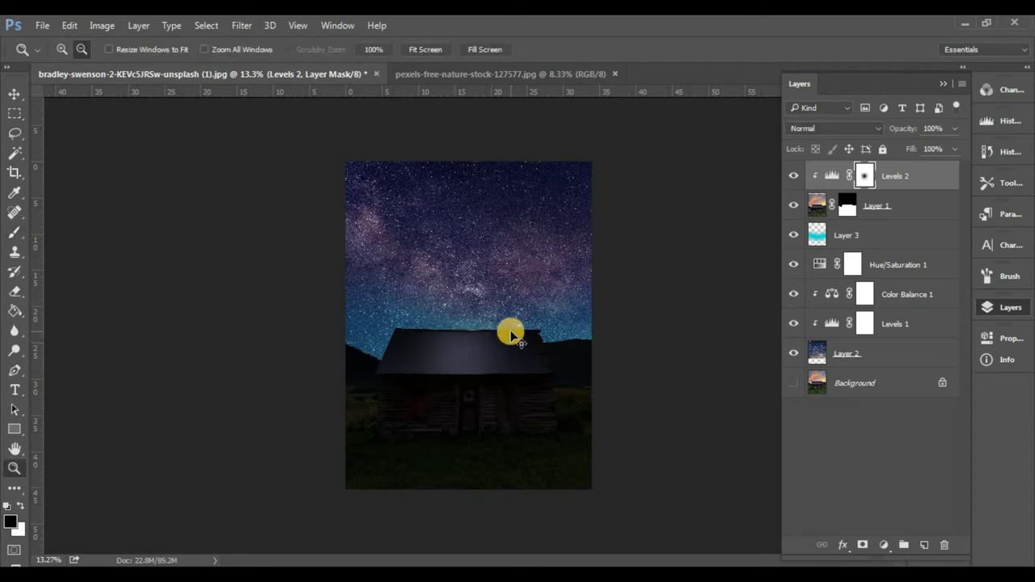
key(ctrl+z)
key(b)
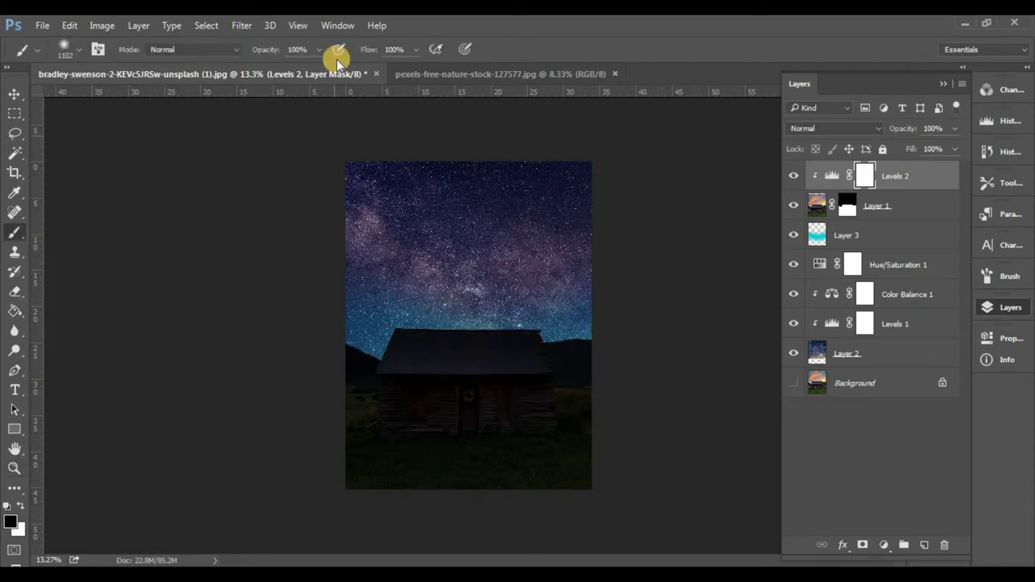
drag(368, 52, 337, 56)
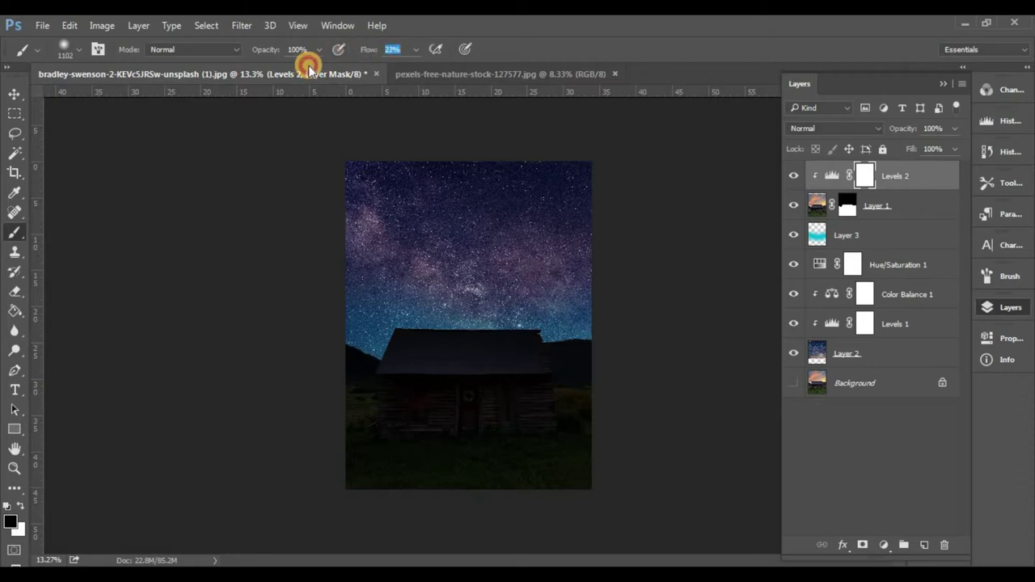
right_click(466, 265)
drag(485, 72, 506, 72)
key(Return)
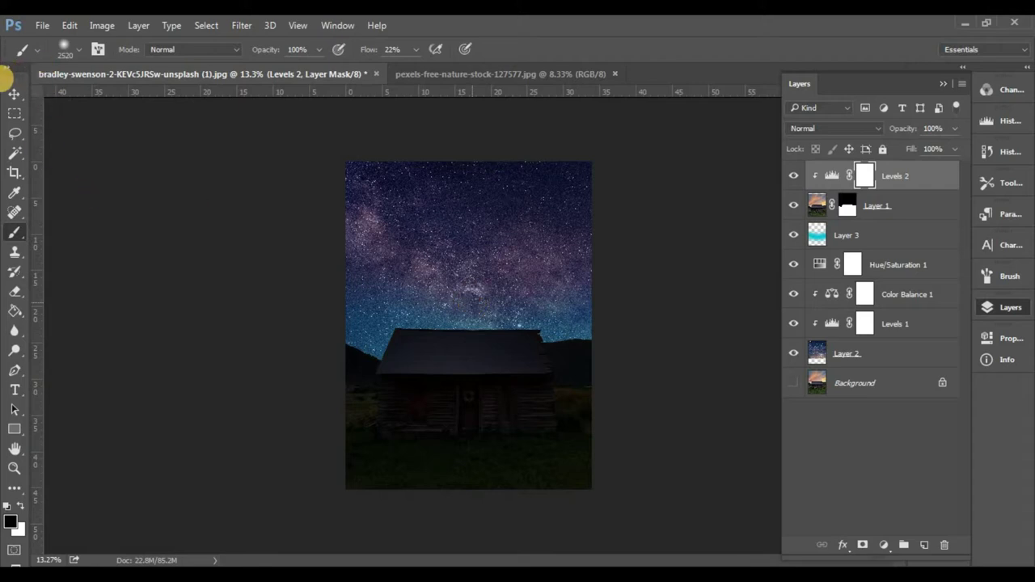
click(539, 344)
key(v)
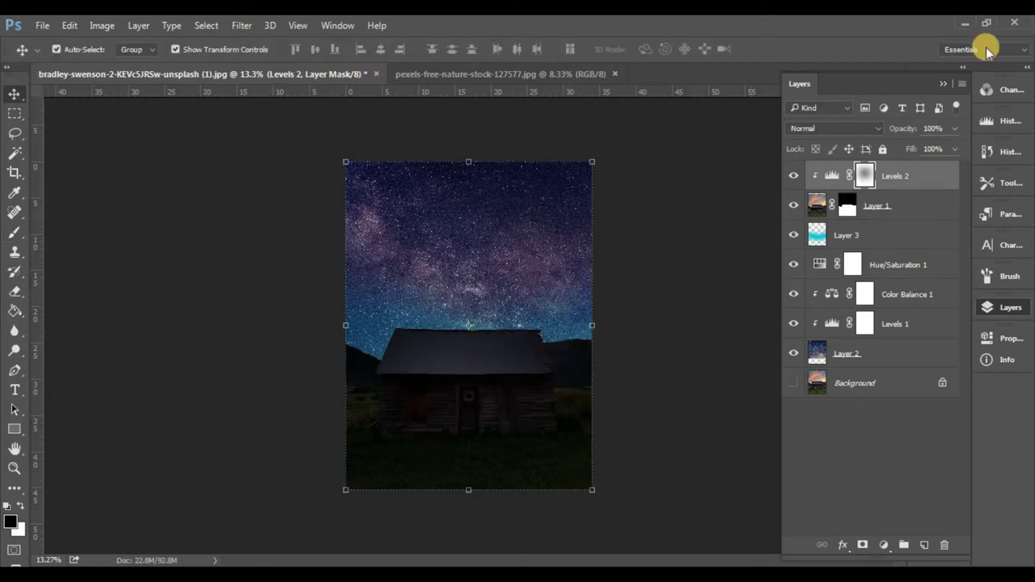
Add a Color Balance adjustment with Midtones Cyan-Red -23 and Shadows Cyan-Red +6.
click(883, 546)
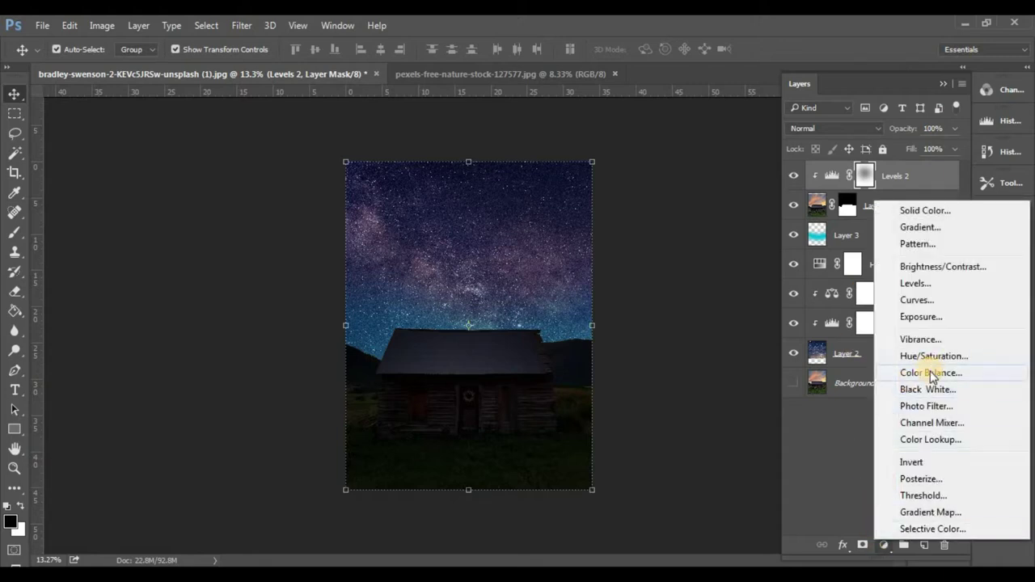
click(932, 374)
click(879, 268)
text(-23)
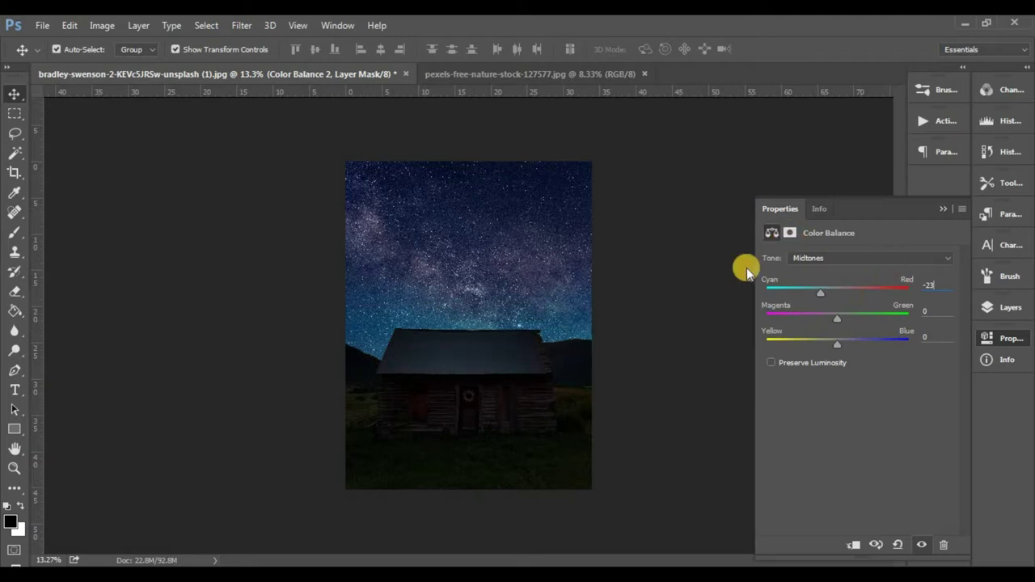
click(831, 257)
click(826, 270)
click(941, 281)
text(6)
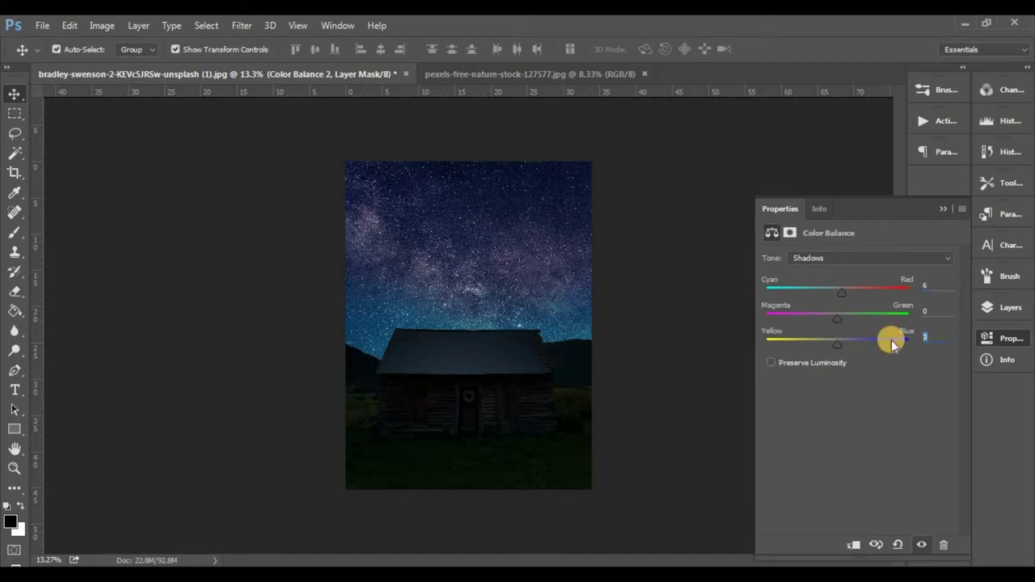
click(943, 209)
Clip the Color Balance 2 layer to the cabin layer below it.
click(994, 308)
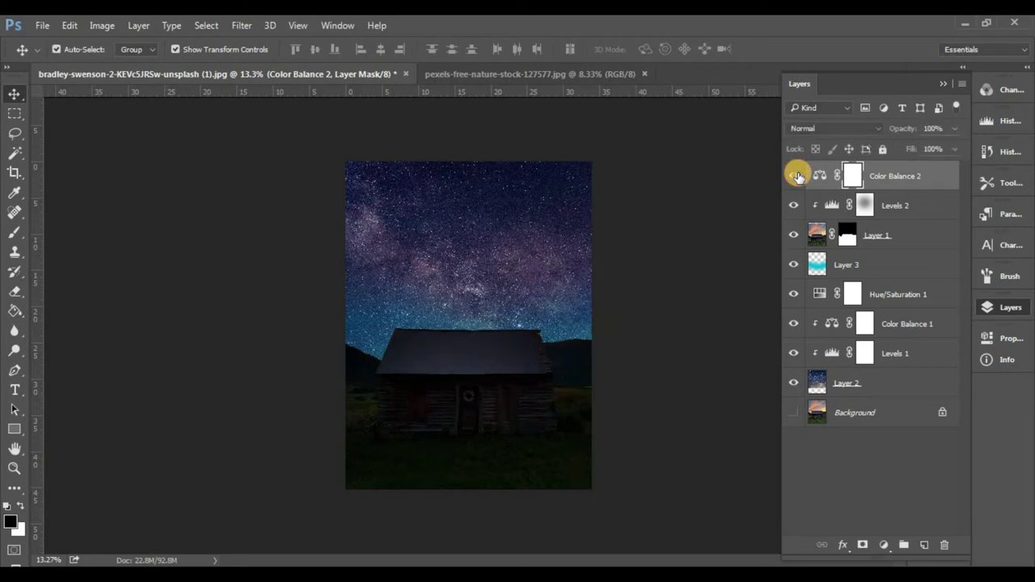
click(882, 174)
right_click(940, 172)
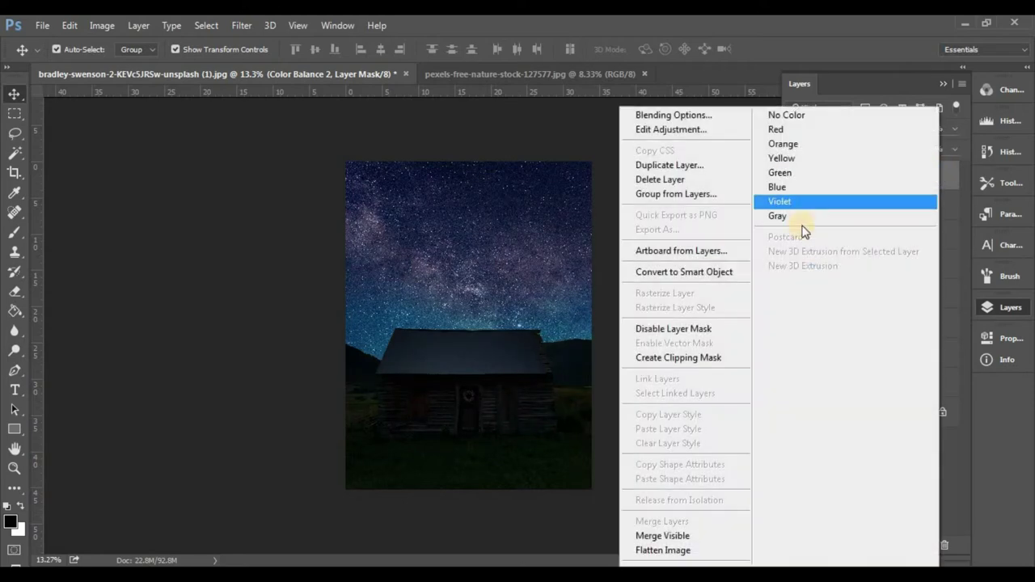
click(655, 354)
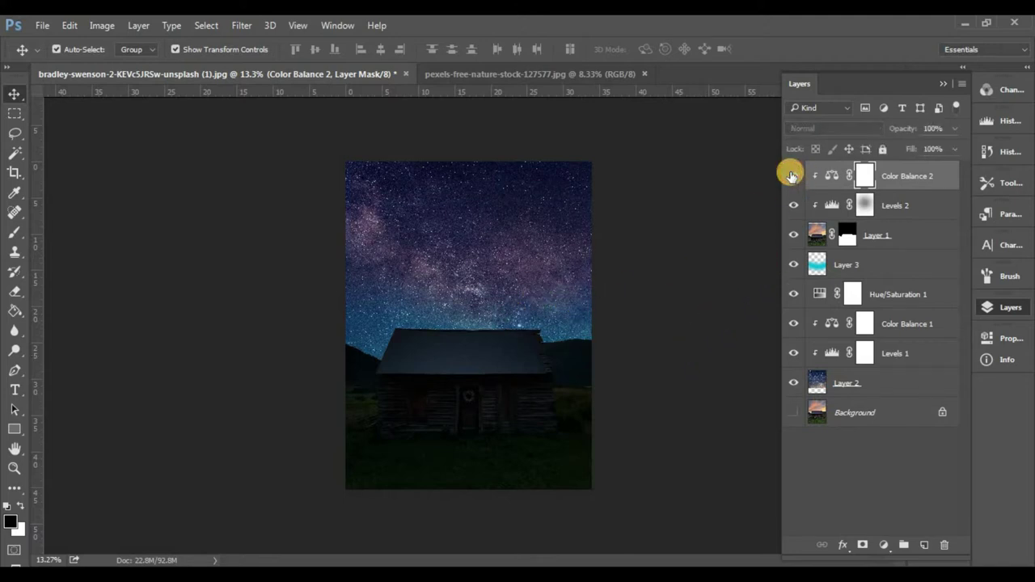
Apply a Gaussian Blur of 0.5 pixels to the starry sky on Layer 2.
click(873, 382)
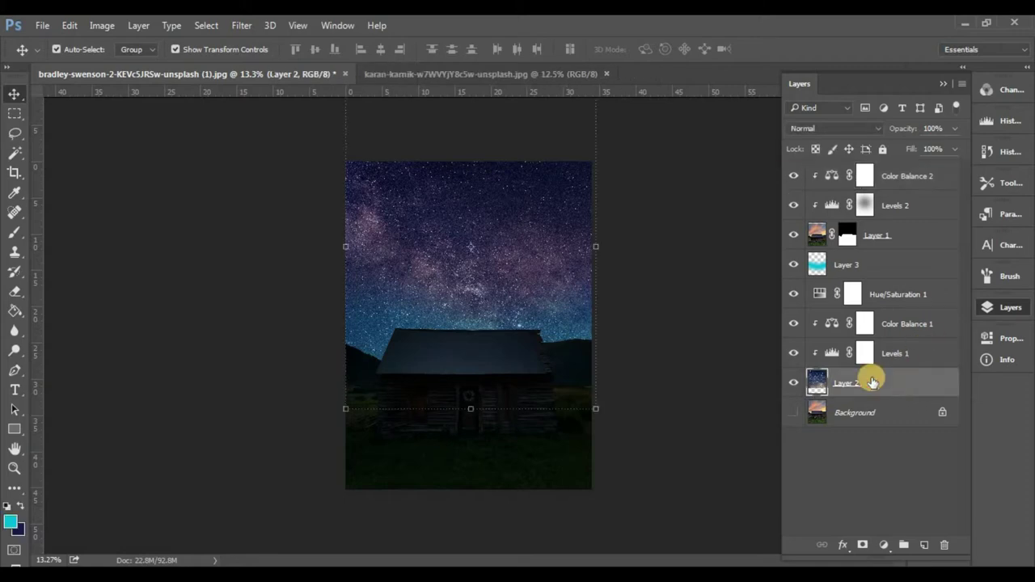
click(236, 23)
click(490, 250)
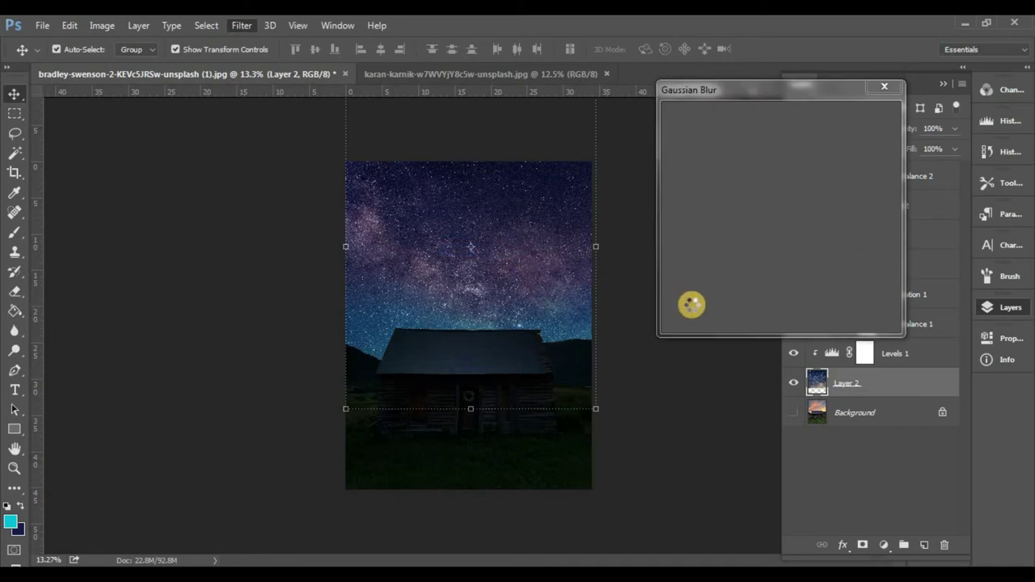
click(689, 300)
text(0.5)
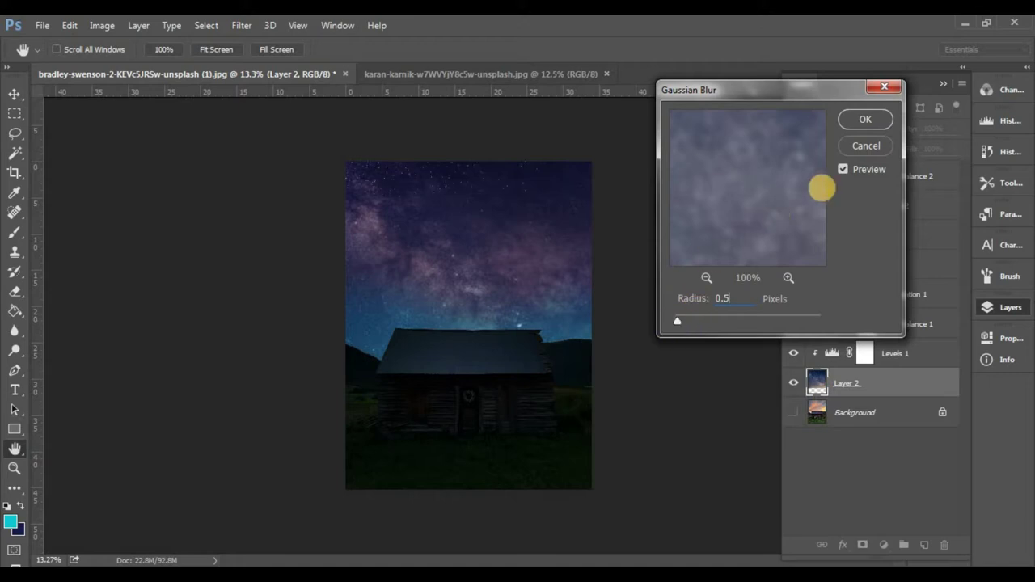
click(857, 120)
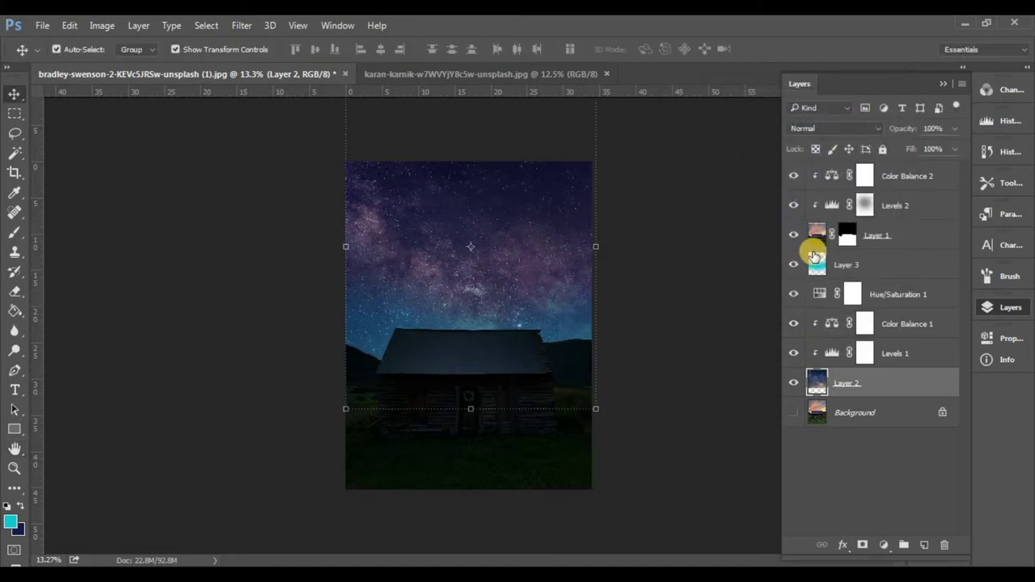
Draw a rectangular selection around the yellow jellyfish in its photo.
click(437, 75)
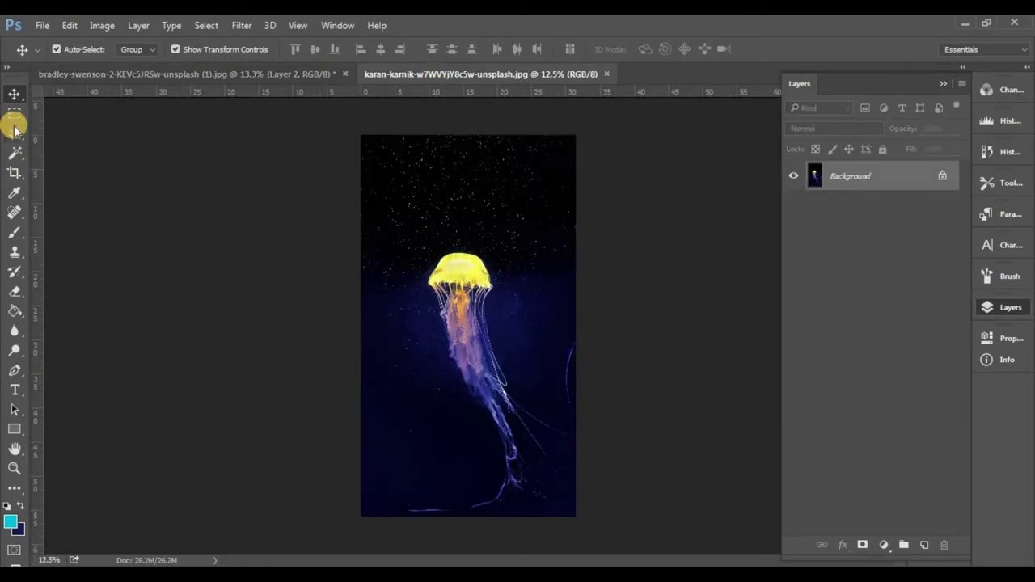
click(13, 119)
drag(412, 227, 536, 439)
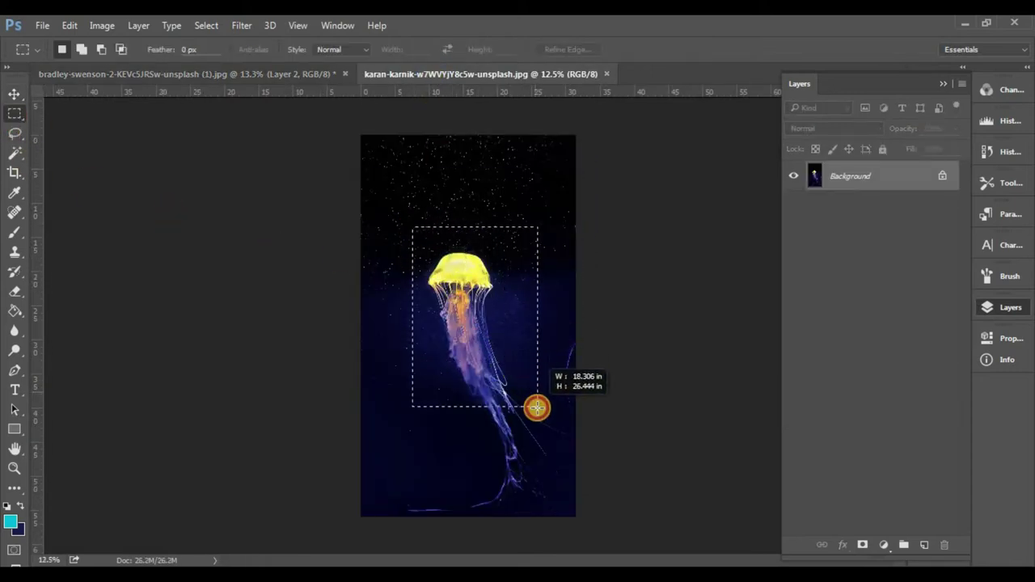
drag(517, 379, 520, 376)
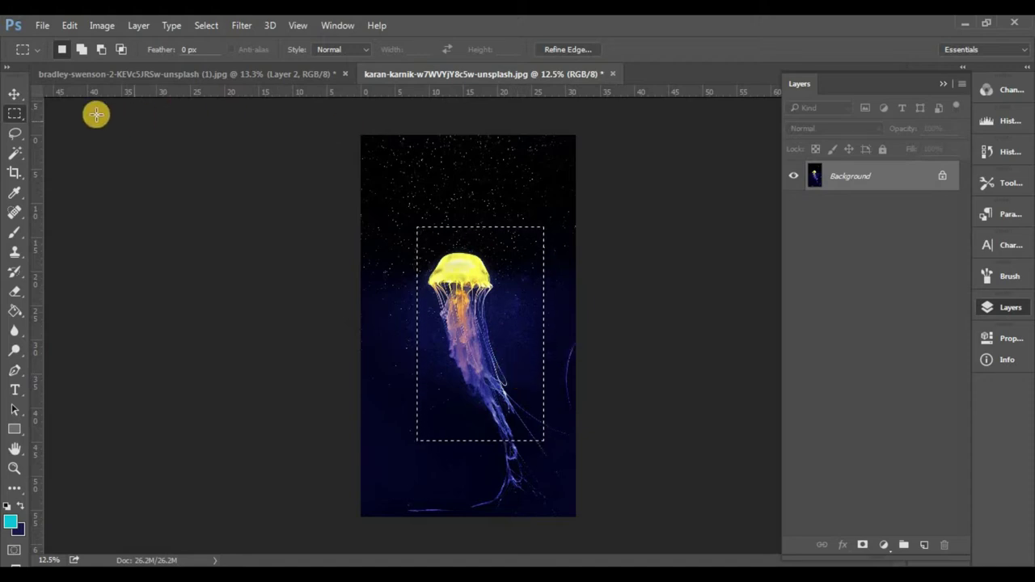
Drag the jellyfish into the cabin image and place Layer 4 just below Layer 1.
click(13, 94)
mouse_move(461, 313)
mouse_down()
mouse_move(213, 74)
mouse_move(436, 278)
mouse_up()
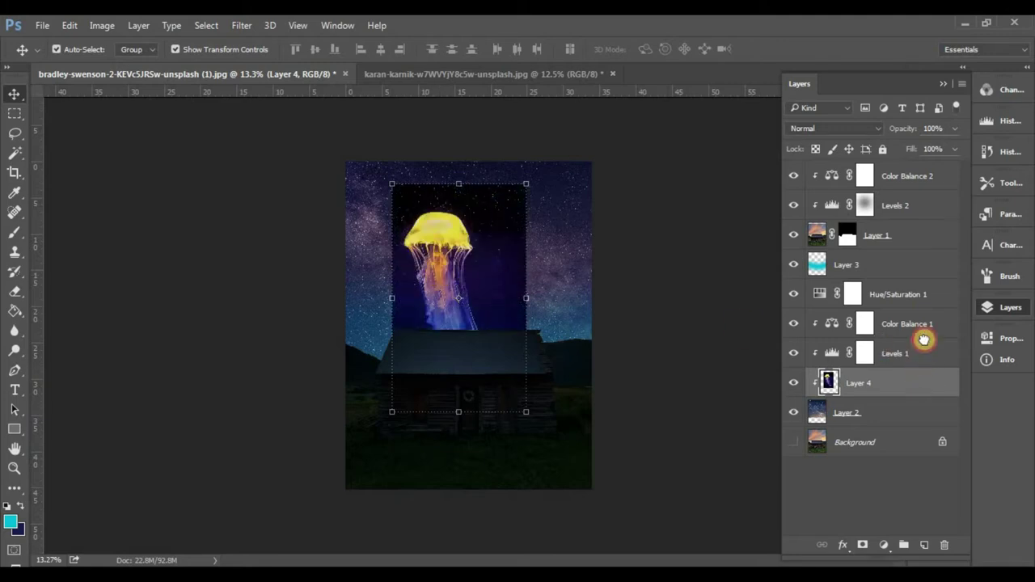
mouse_move(923, 339)
mouse_down()
mouse_move(898, 236)
mouse_move(897, 268)
mouse_up()
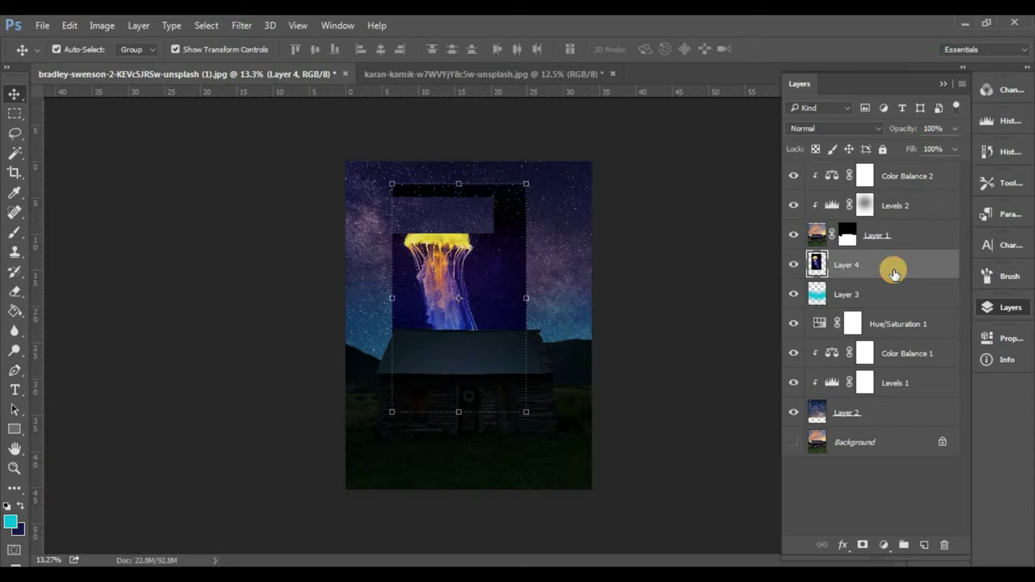
Flip the jellyfish layer horizontally with Free Transform.
right_click(447, 247)
click(451, 258)
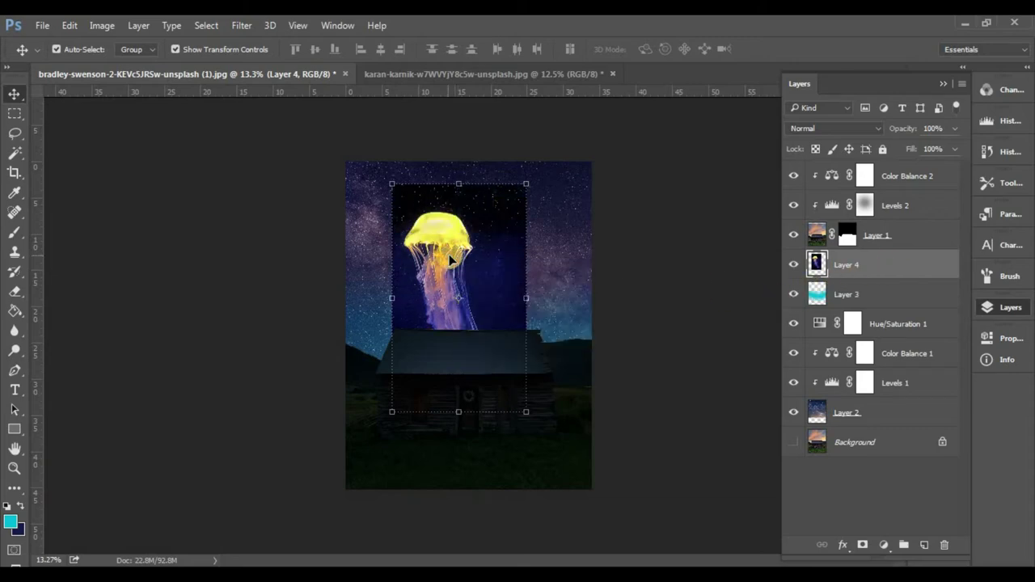
click(89, 25)
click(85, 25)
click(69, 25)
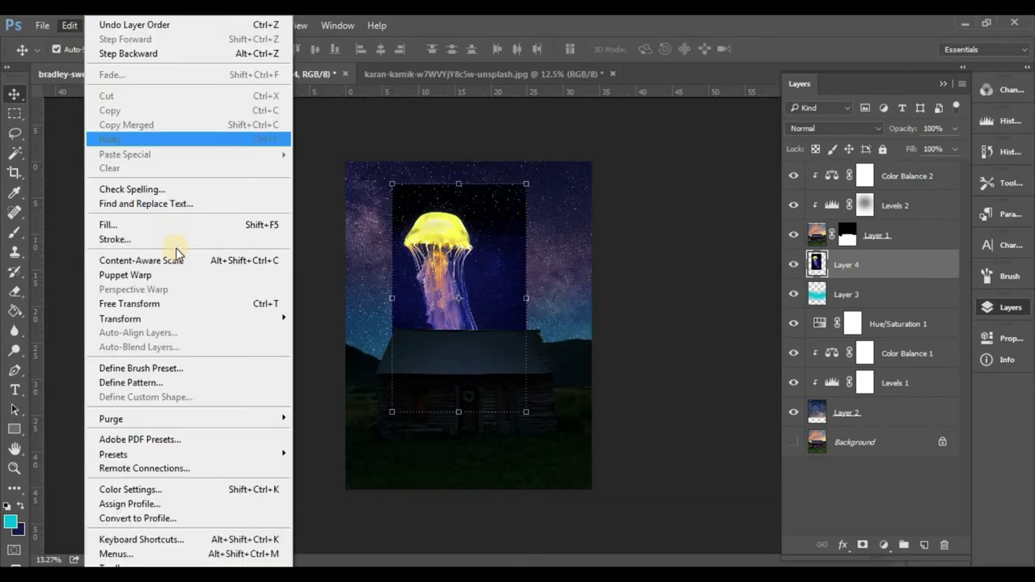
click(197, 303)
right_click(458, 252)
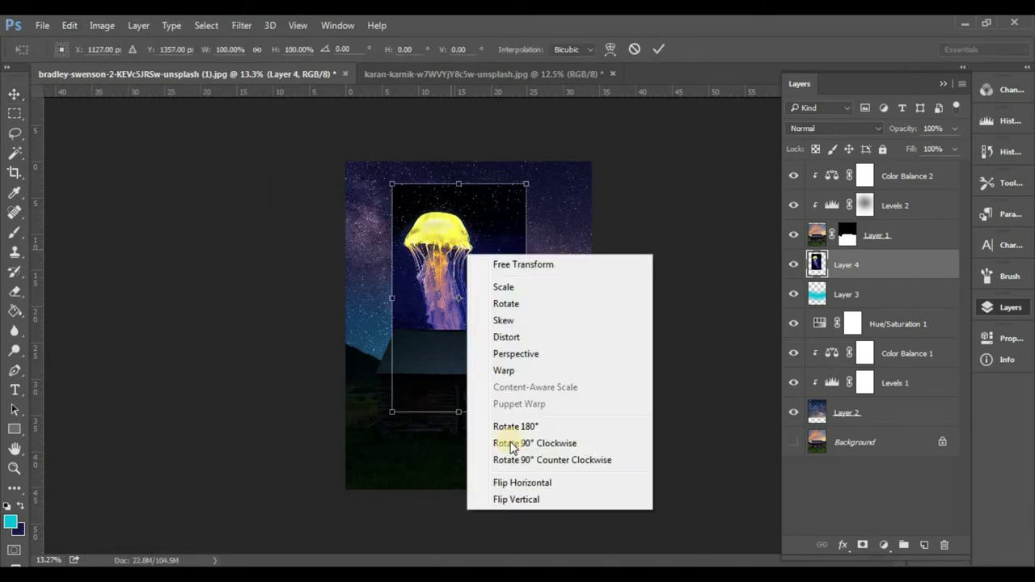
click(522, 483)
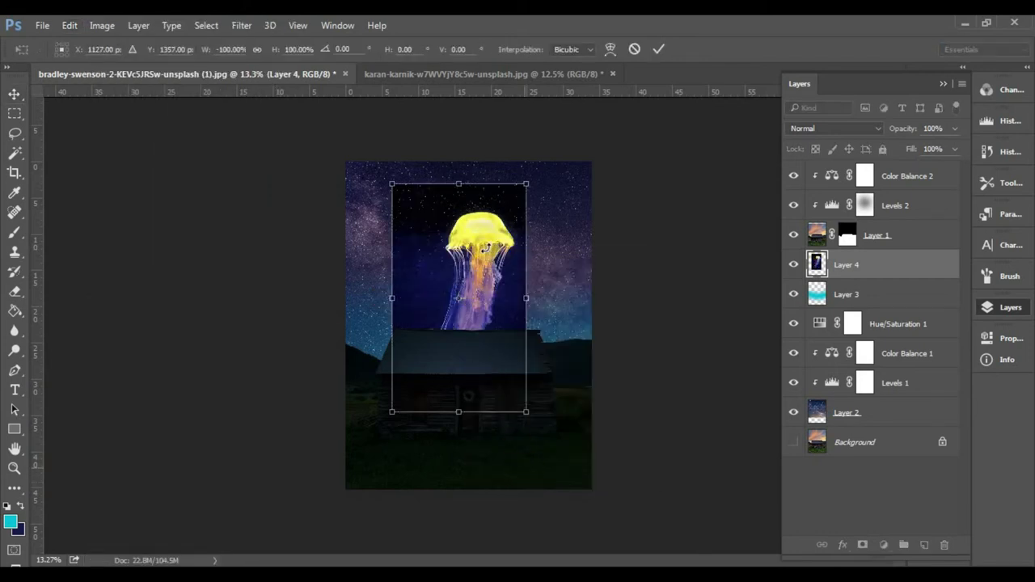
Move the jellyfish above the cabin roof and set its blend mode to Screen.
mouse_move(475, 246)
mouse_down()
mouse_move(475, 257)
mouse_move(493, 257)
mouse_up()
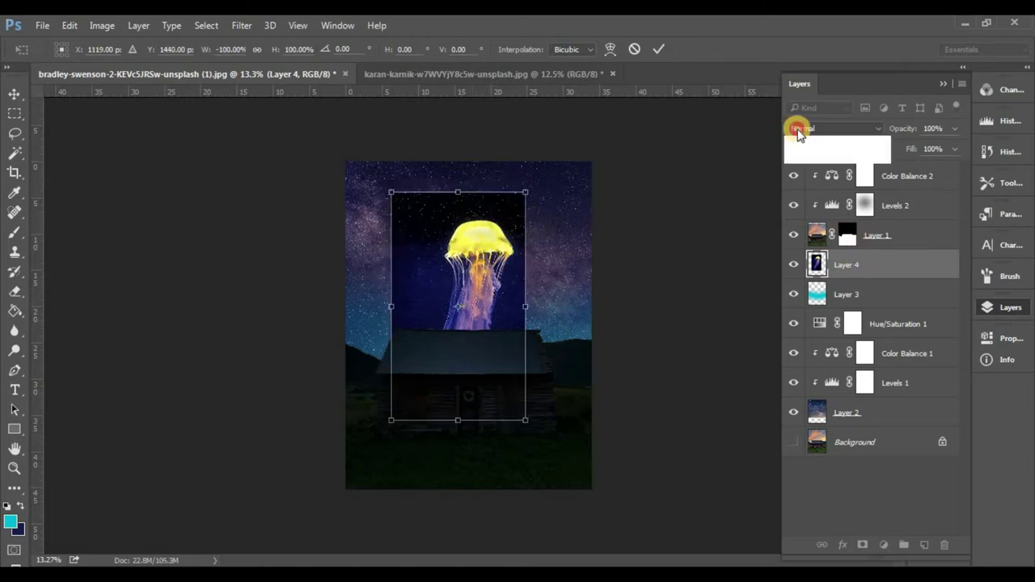
click(832, 128)
click(795, 232)
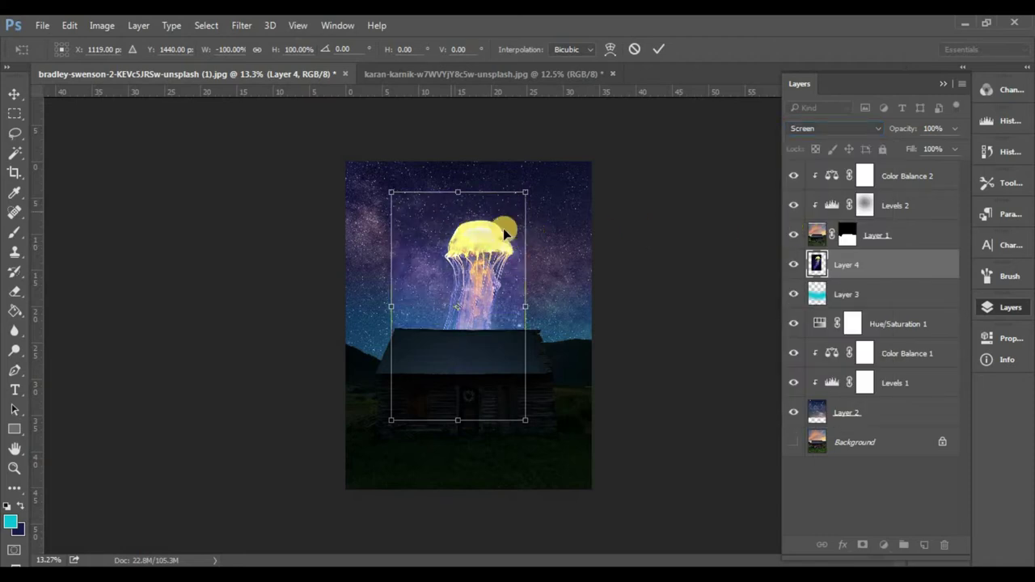
Commit the jellyfish's flip and move transform.
click(103, 25)
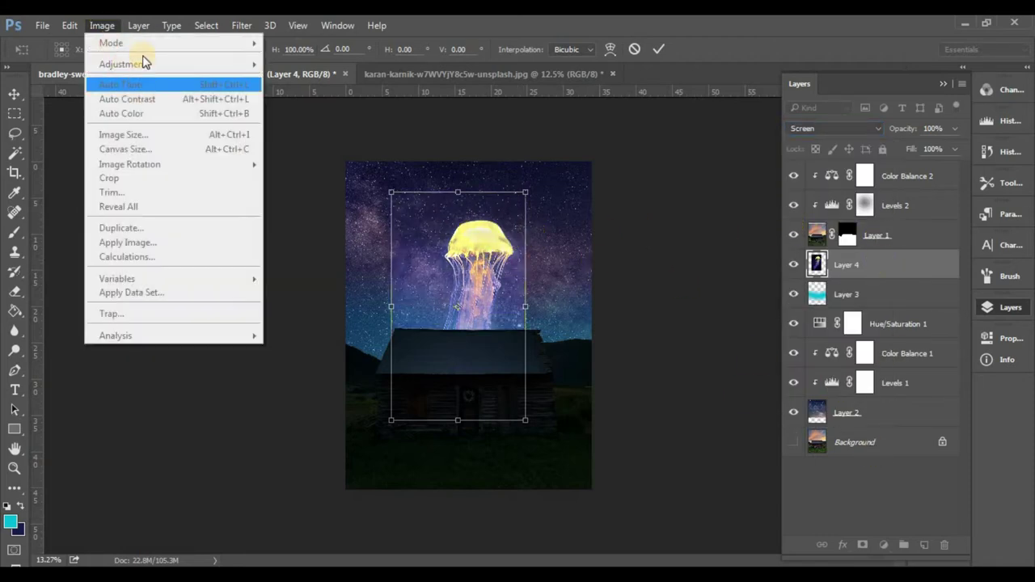
click(911, 260)
click(18, 94)
key(Return)
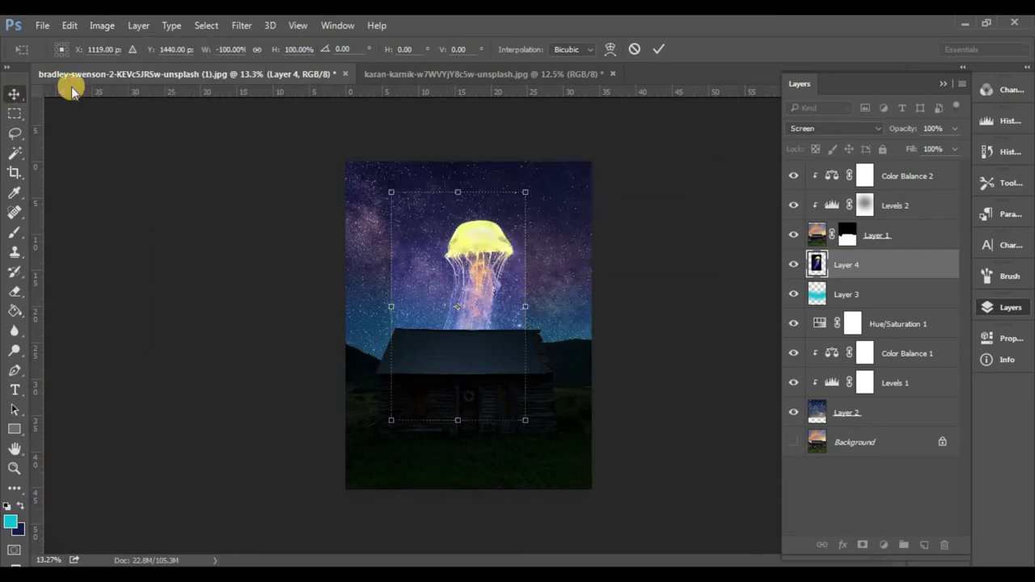
Apply Levels to the jellyfish layer with black input 50 and midtones 0.96.
click(102, 25)
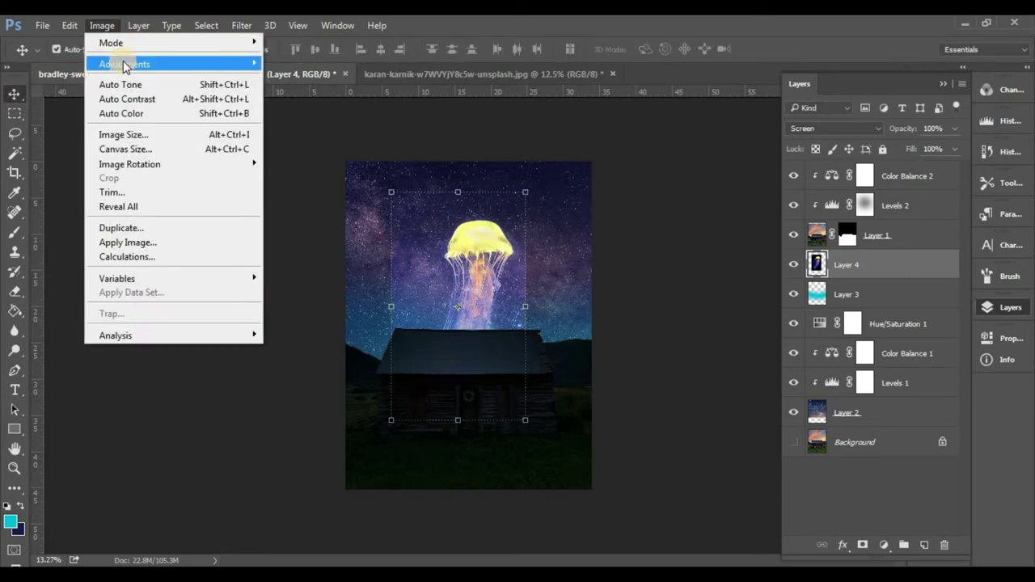
mouse_move(124, 64)
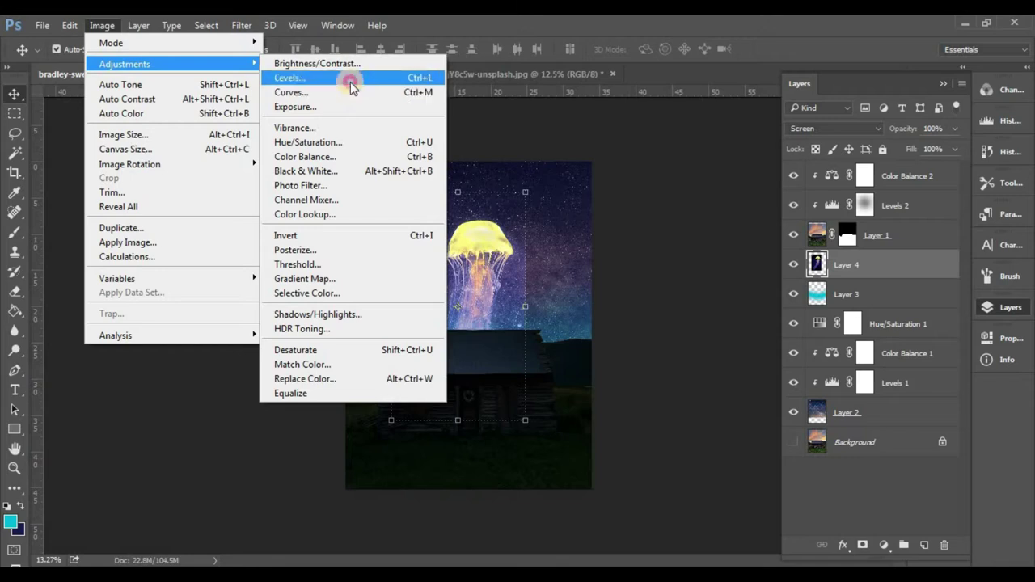
click(349, 78)
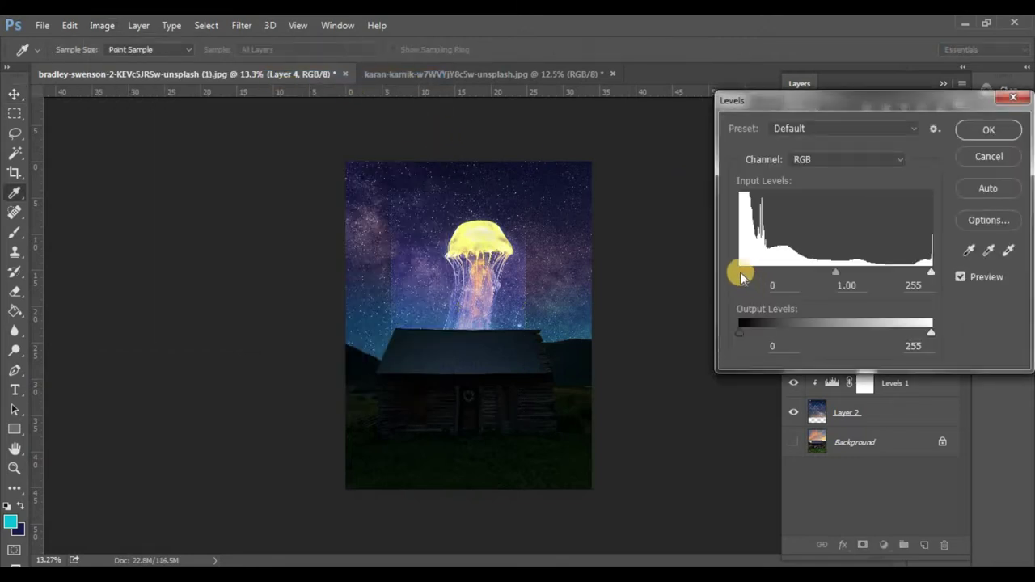
drag(769, 279, 776, 280)
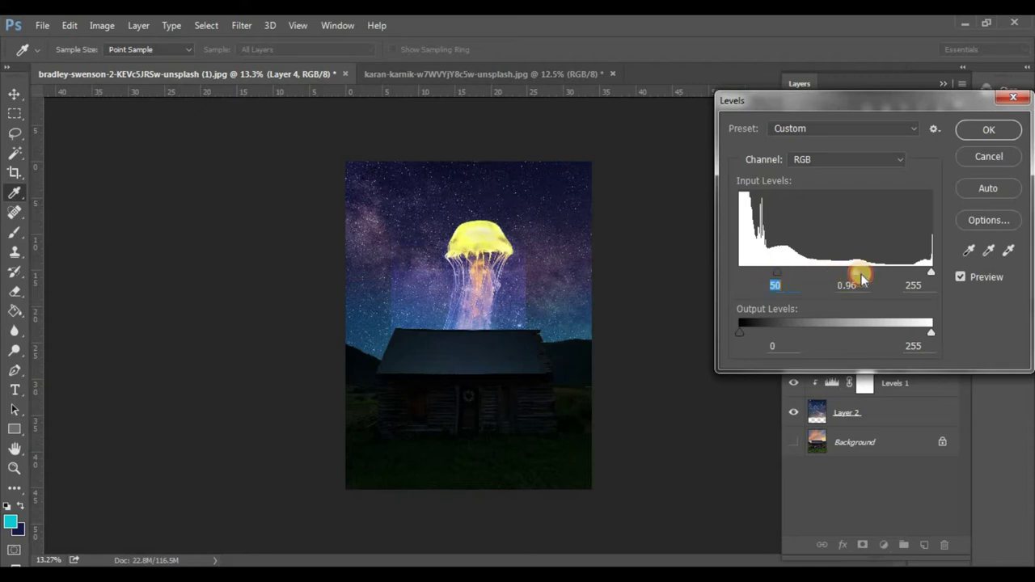
click(989, 129)
key(v)
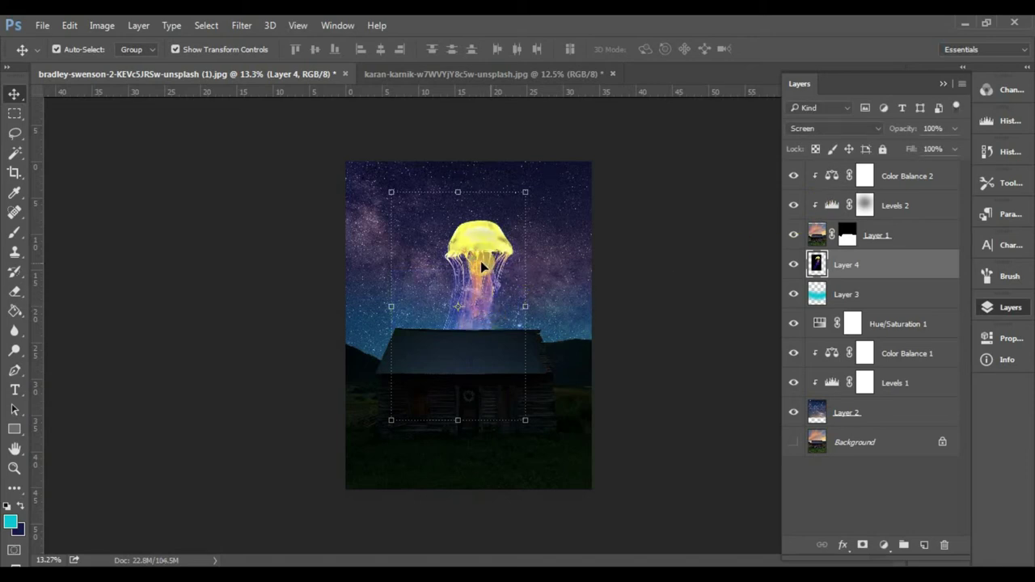
Add a layer mask to the jellyfish layer and set up a 306 px black brush.
click(863, 544)
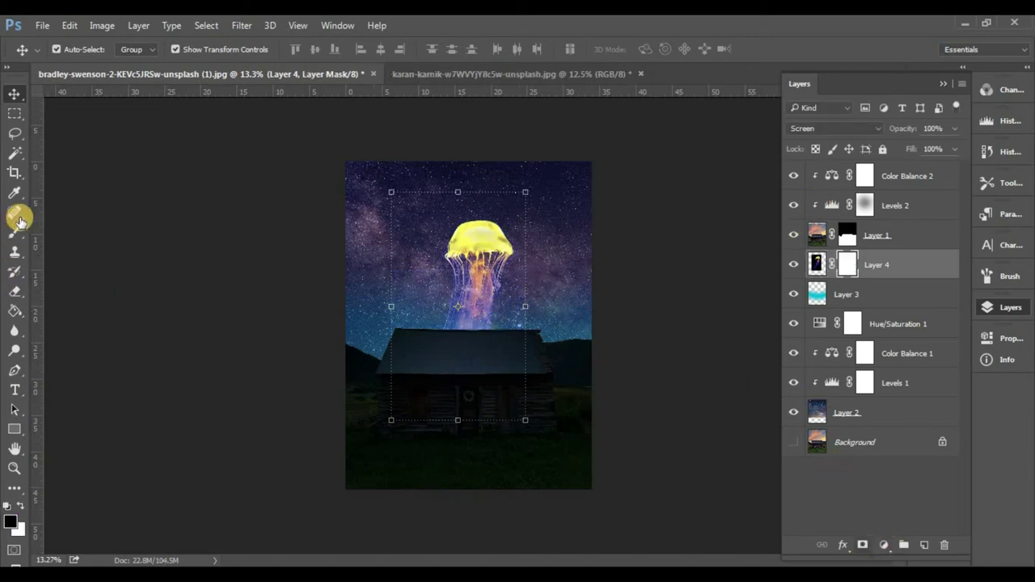
click(13, 232)
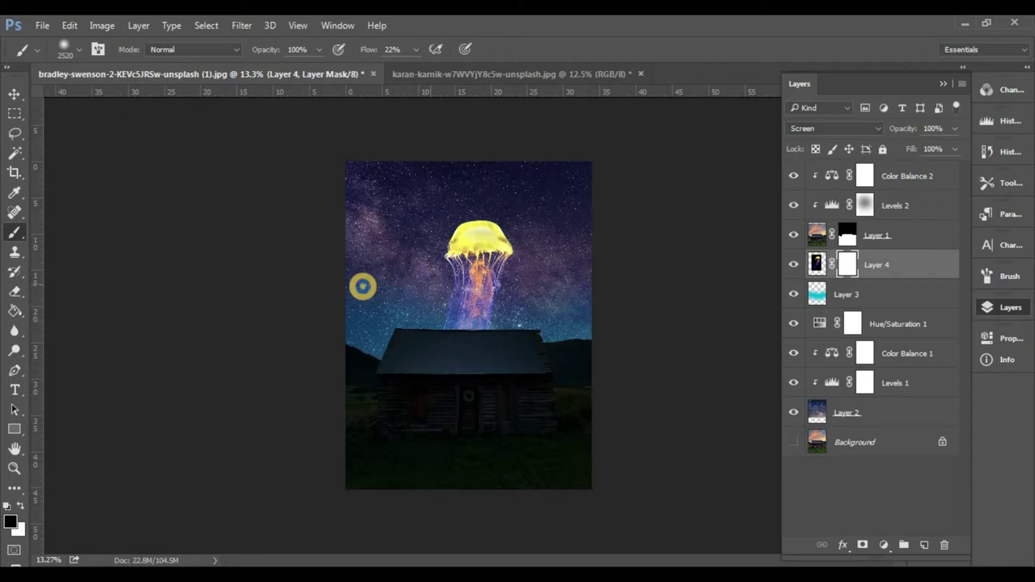
right_click(338, 234)
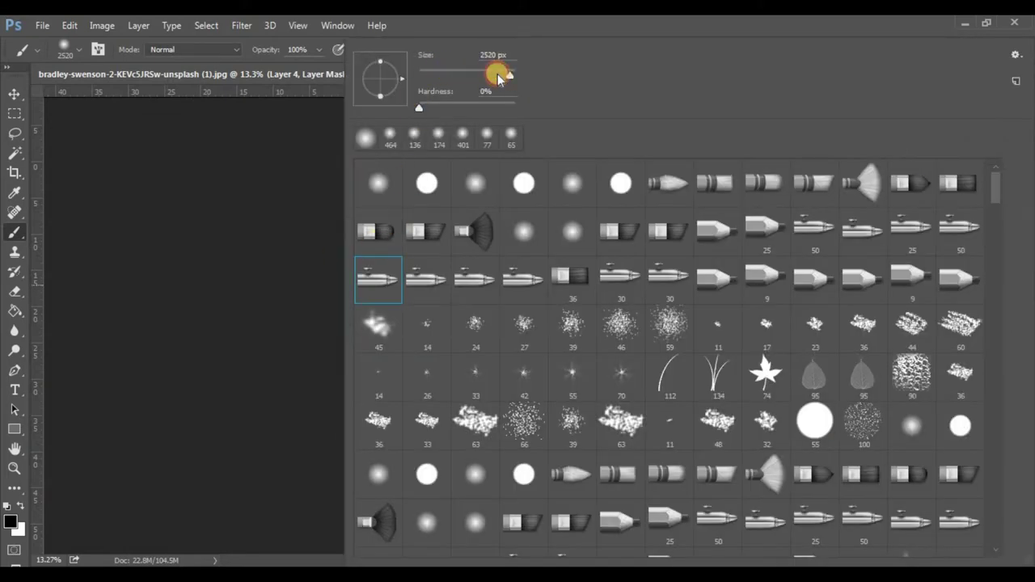
key(Return)
Paint out the dark background around the jellyfish at 100% flow, undoing the stroke over the tentacles.
key(ctrl+plus)
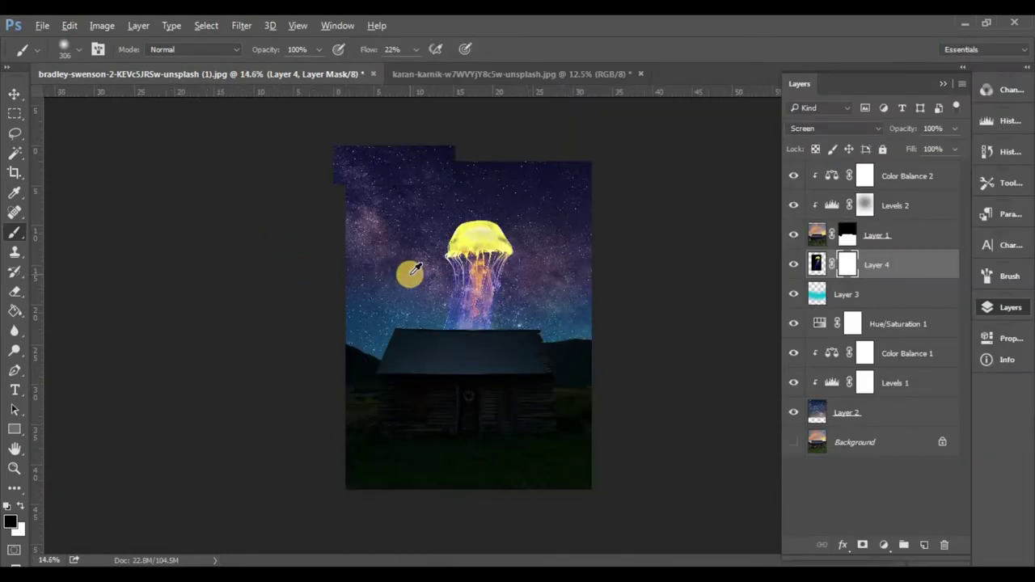
scroll(413, 273, up, 5)
scroll(405, 307, down, 3)
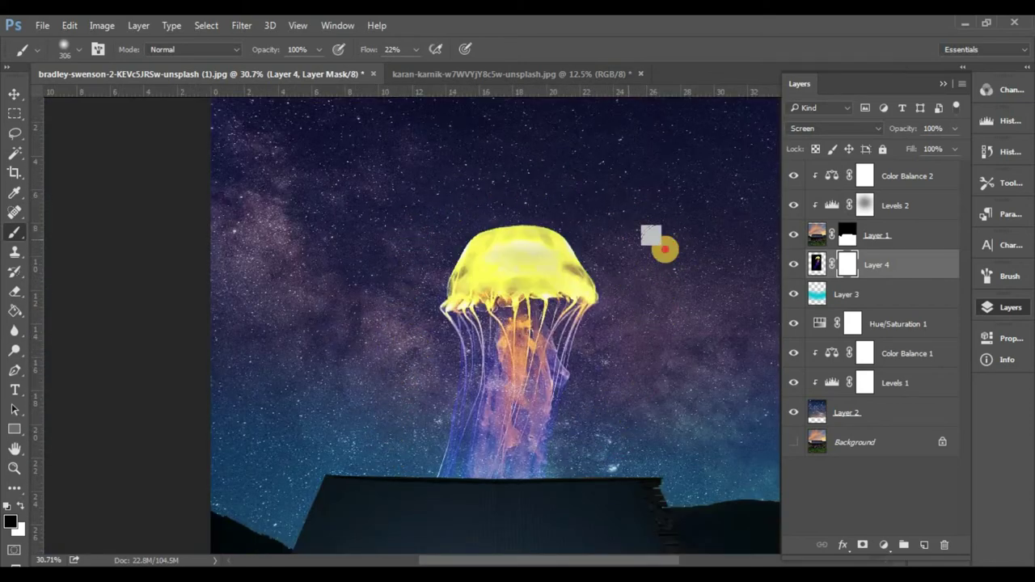
drag(429, 177, 592, 455)
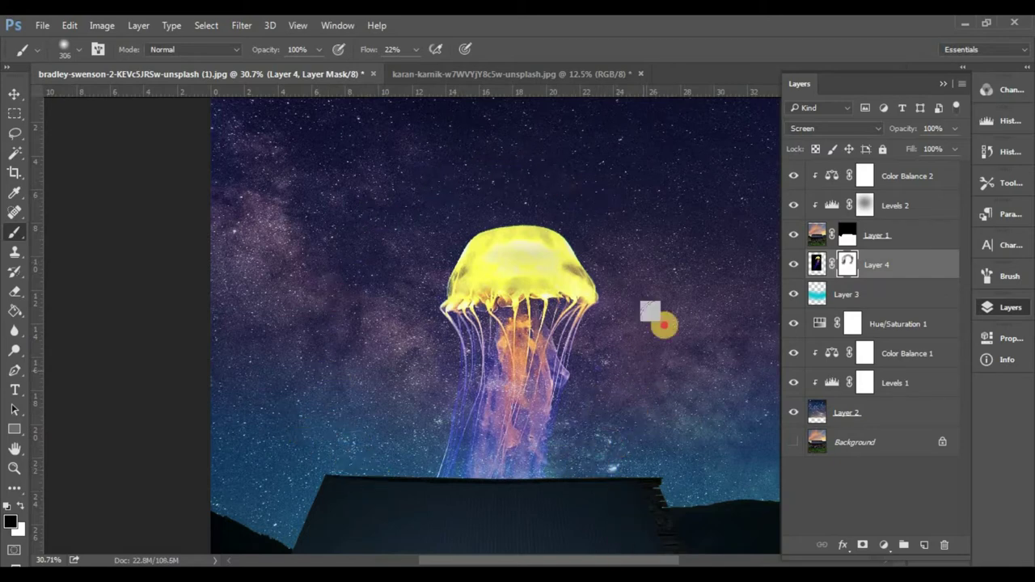
drag(368, 50, 458, 47)
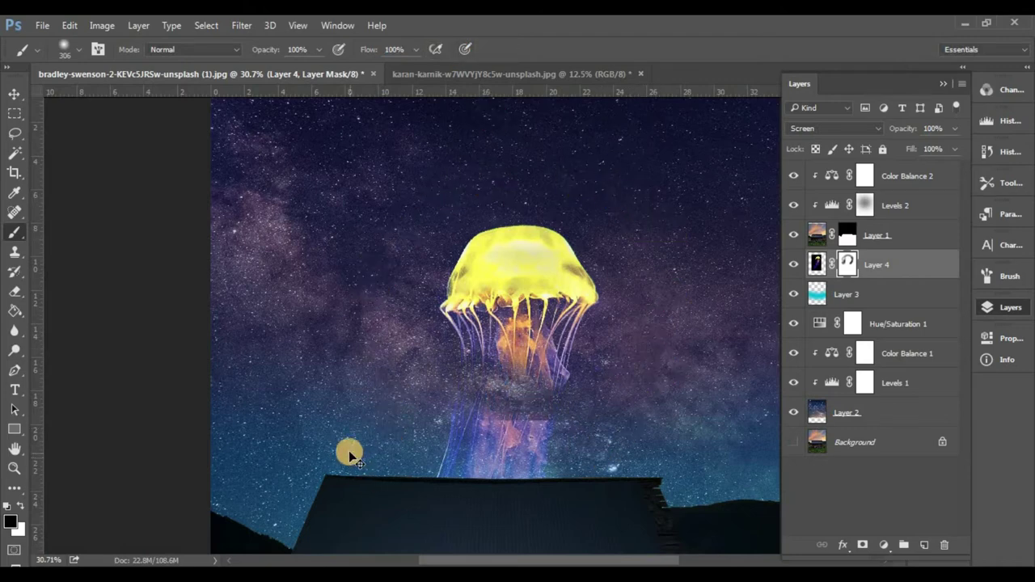
key(ctrl+z)
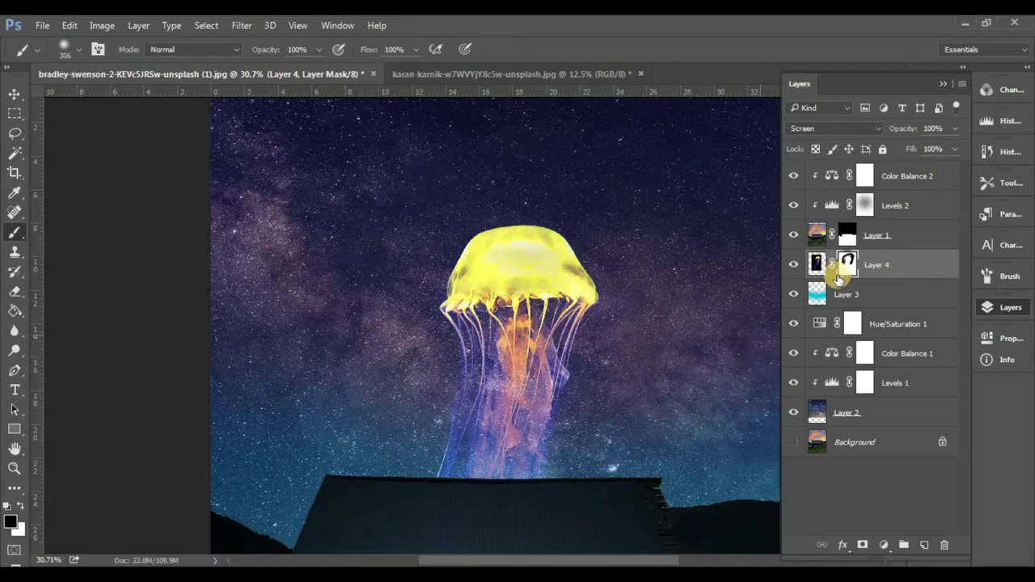
Add a Hue/Saturation adjustment at Hue -36 to turn the jellyfish orange.
click(887, 547)
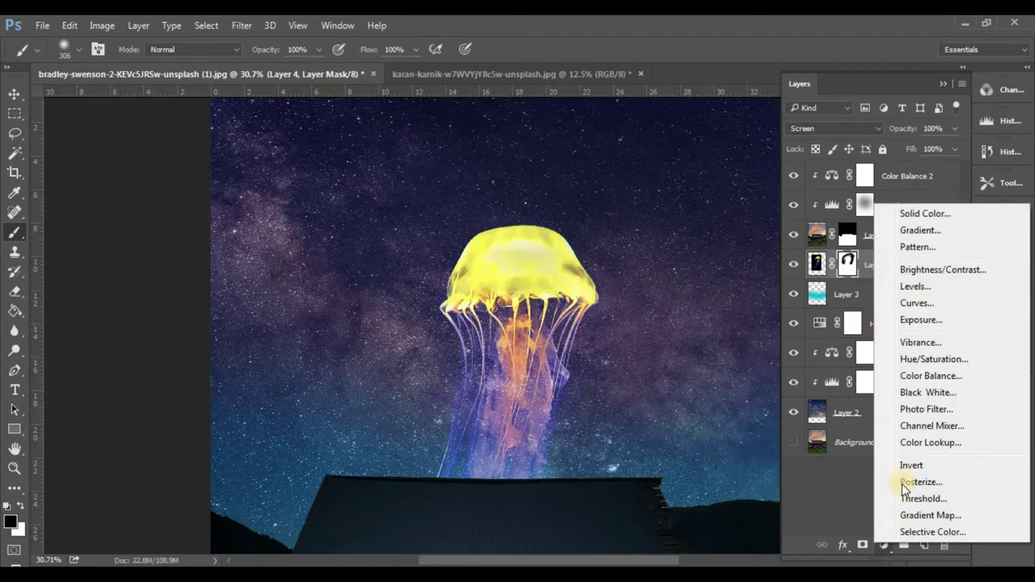
click(930, 357)
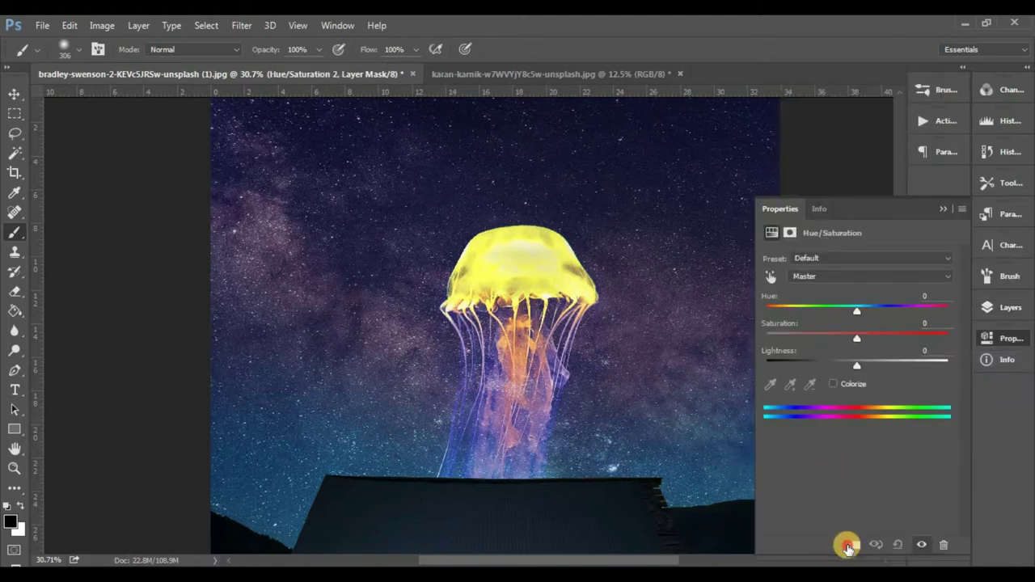
drag(857, 308, 833, 304)
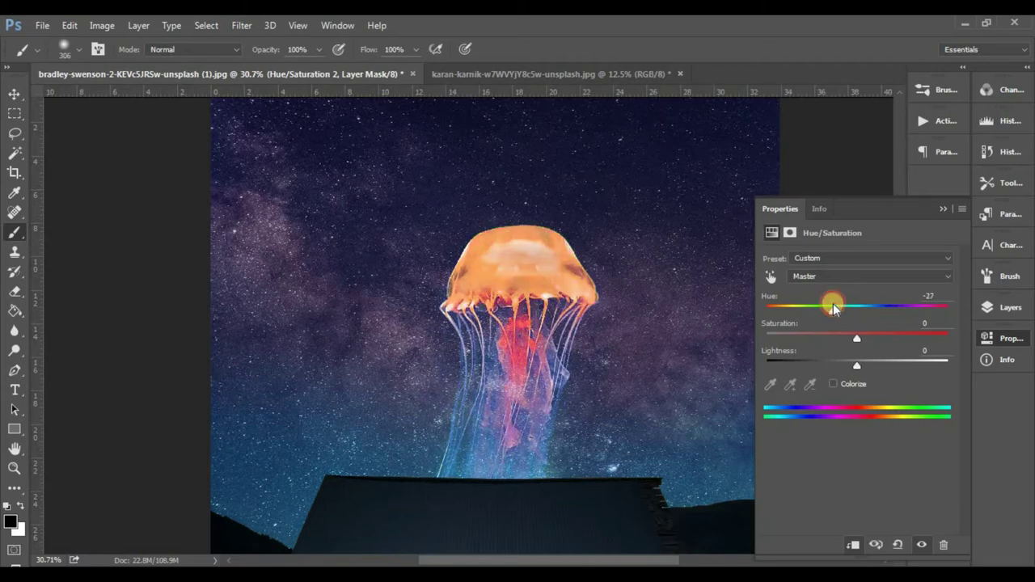
click(930, 295)
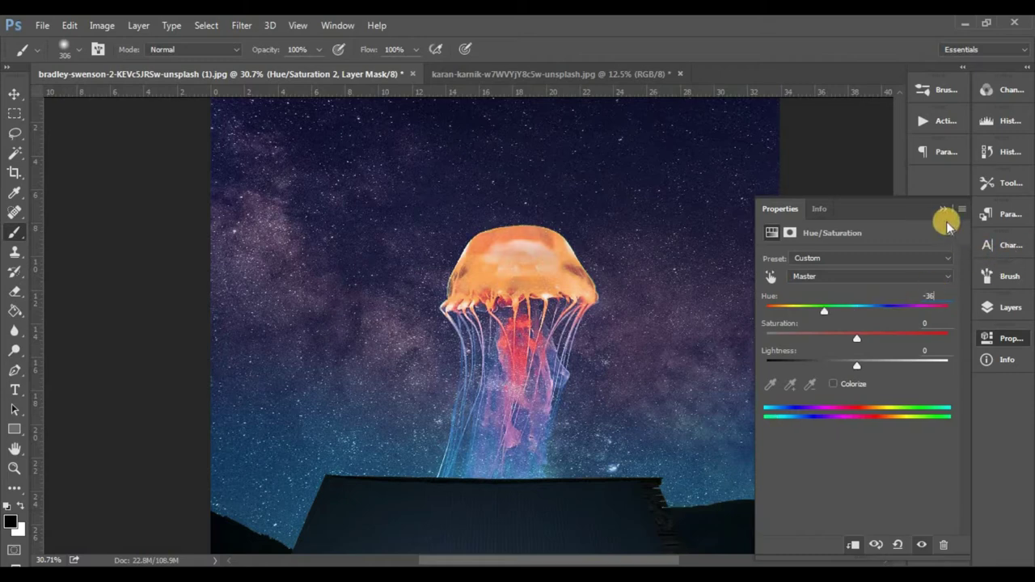
Collapse the adjustment properties and bring the layers list back up.
click(943, 209)
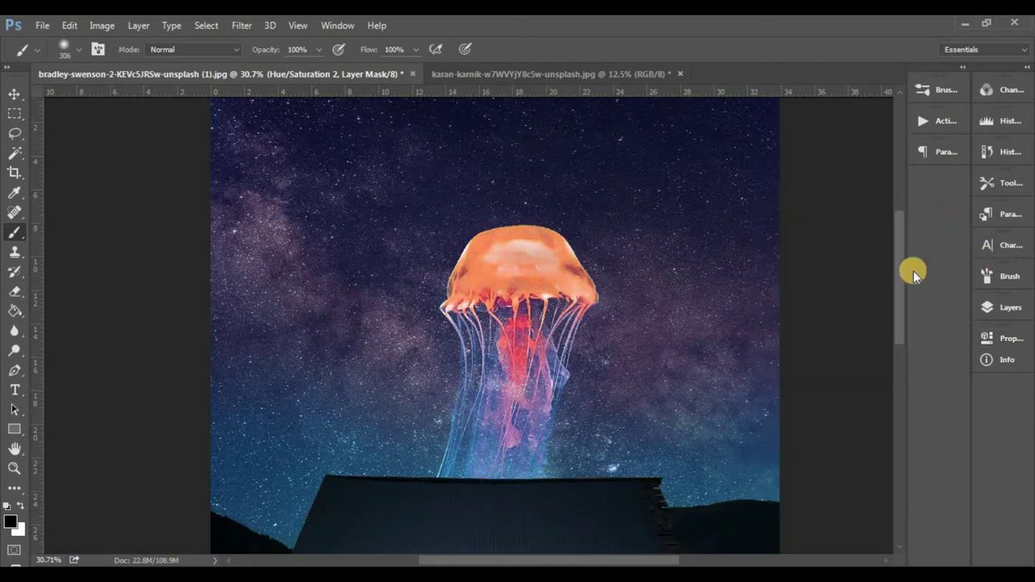
click(1017, 302)
click(985, 301)
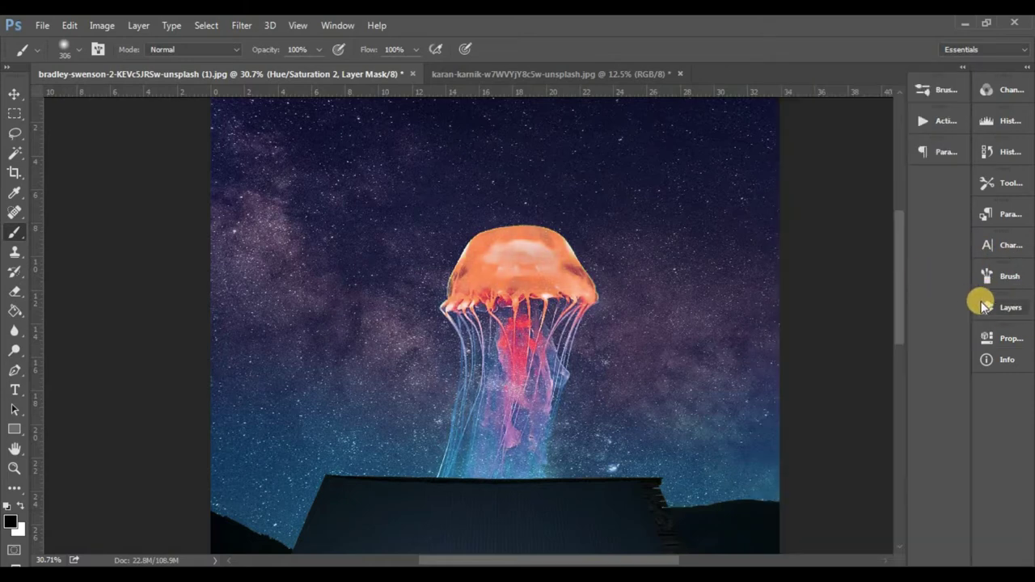
click(983, 306)
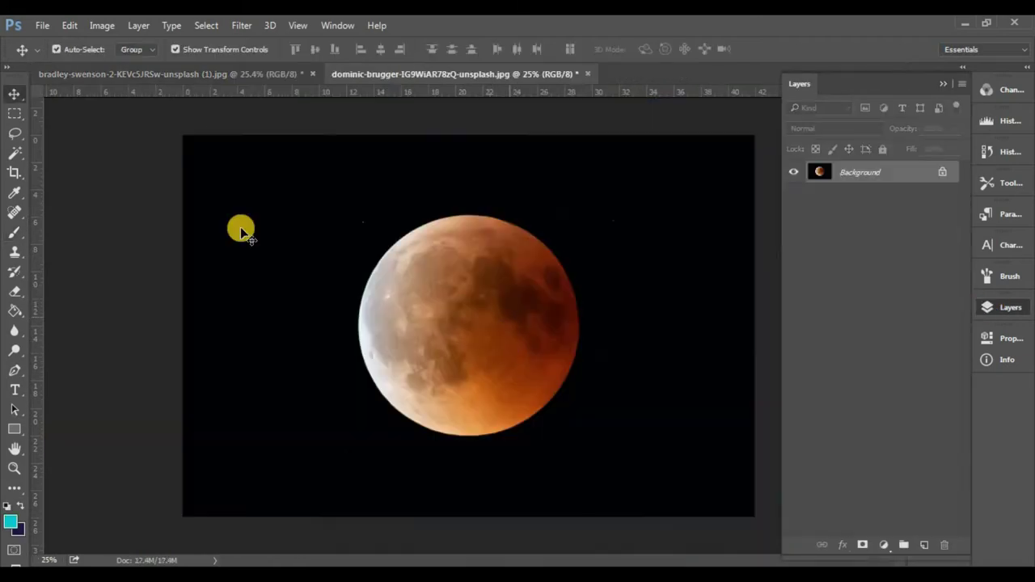
Select the blood moon with a circular marquee and drag it into the cabin composite as Layer 5.
right_click(21, 110)
click(73, 123)
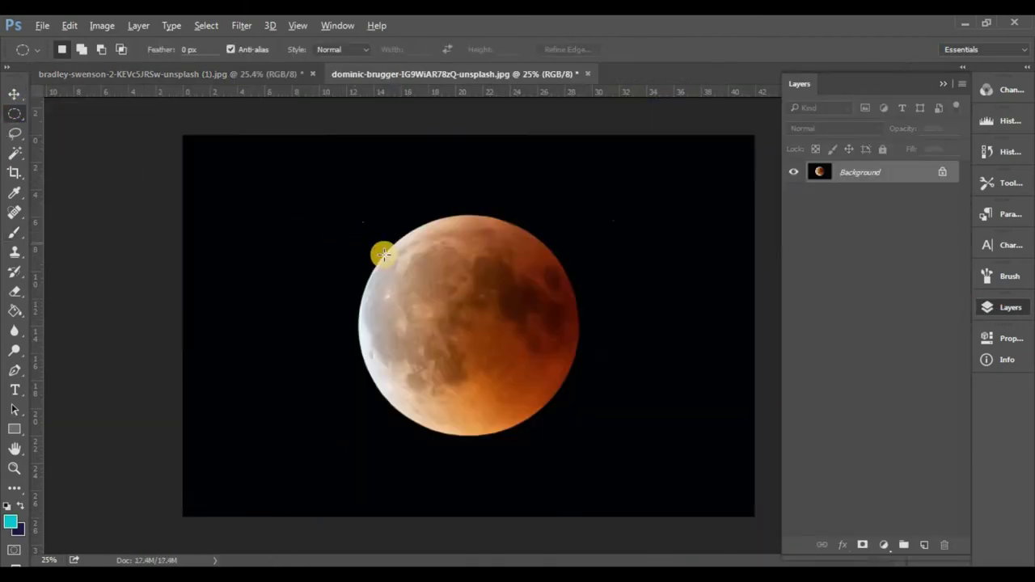
drag(381, 251, 497, 364)
drag(472, 302, 542, 349)
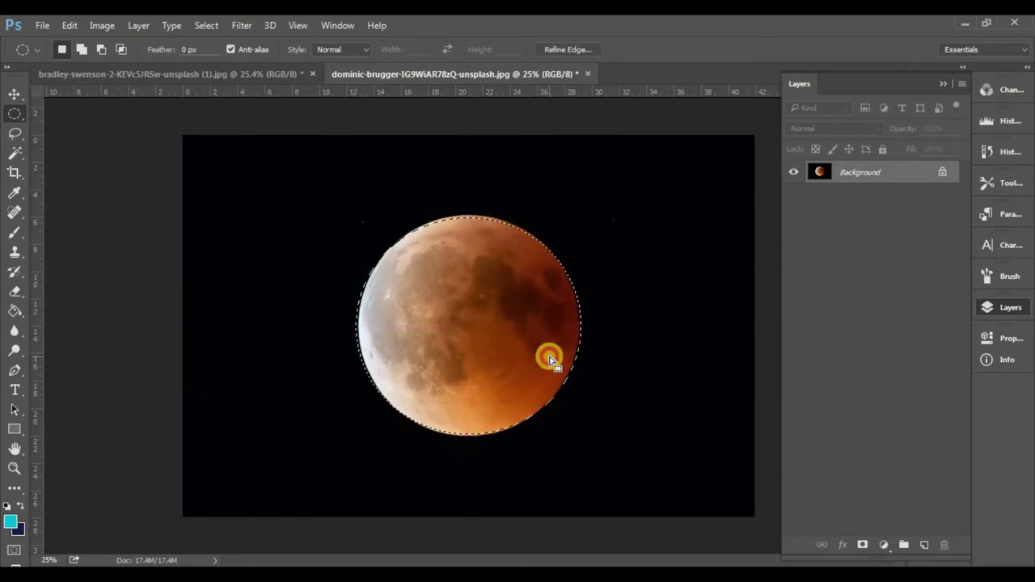
key(v)
mouse_move(487, 280)
mouse_down()
mouse_move(238, 82)
mouse_move(467, 227)
mouse_up()
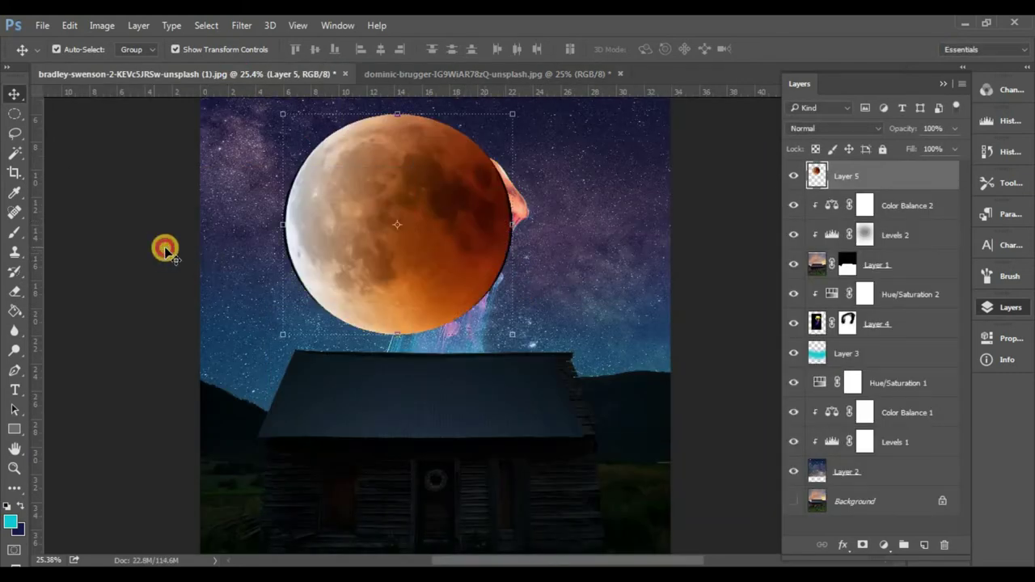
Move the moon layer below Layer 1, rotate it over the jellyfish, and lower opacity to 54%.
scroll(225, 229, up, 3)
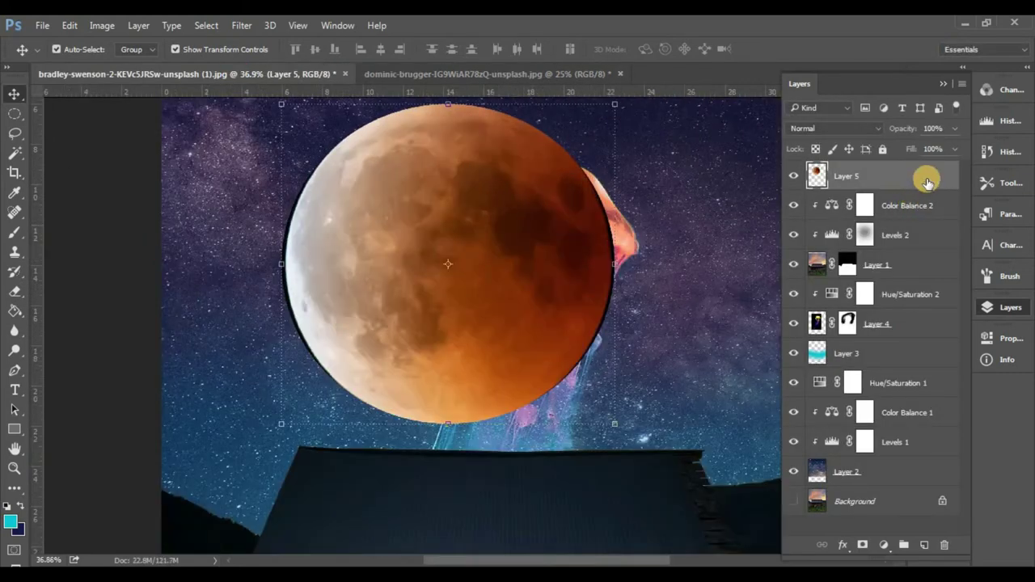
drag(927, 182, 928, 284)
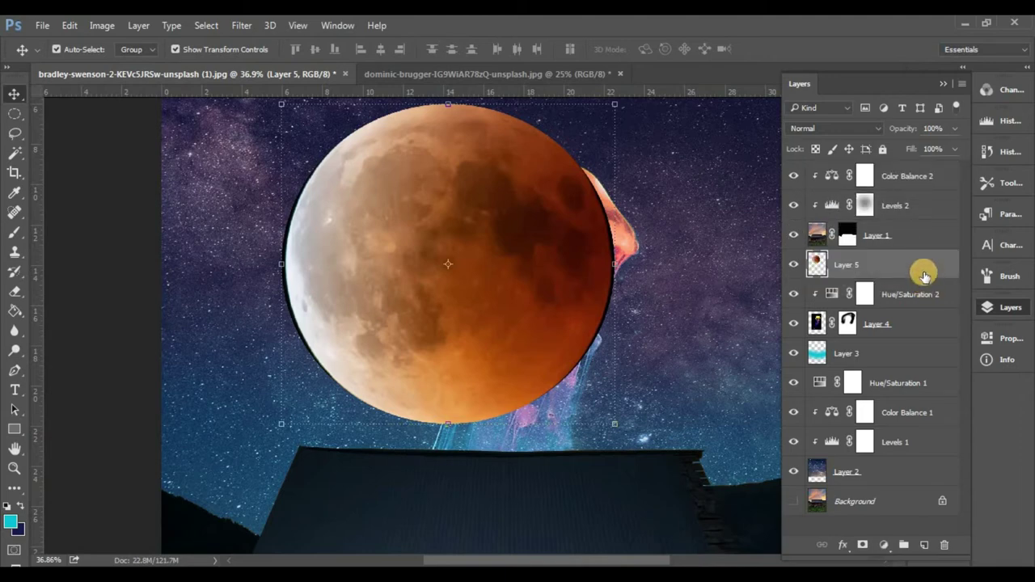
scroll(444, 368, down, 2)
key(w)
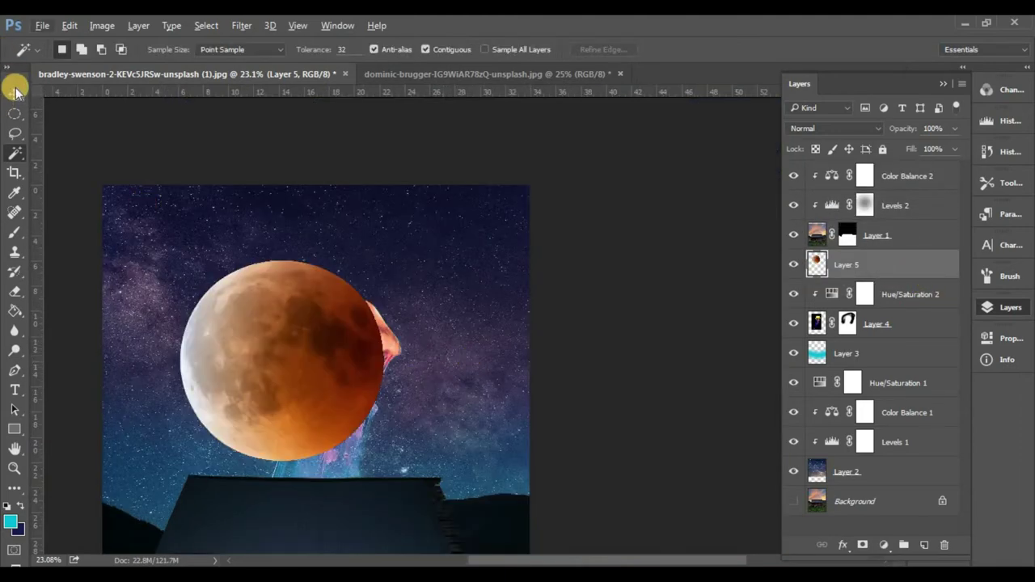
click(15, 92)
drag(394, 253, 224, 234)
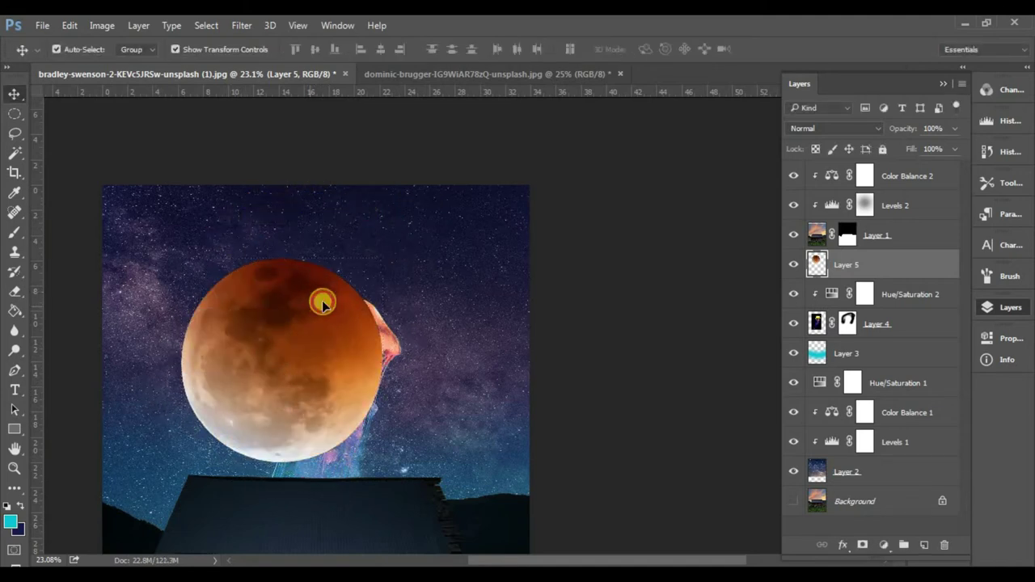
drag(322, 294, 356, 283)
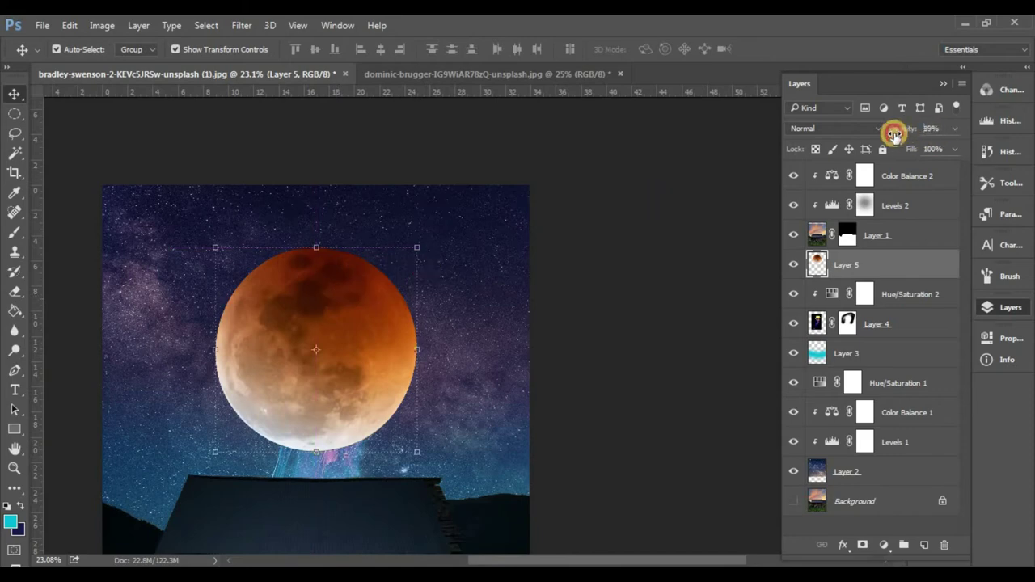
drag(893, 133, 873, 138)
Scale the moon down onto the jellyfish bell, nudge it right, and restore 100% opacity.
scroll(343, 365, up, 3)
scroll(343, 368, up, 2)
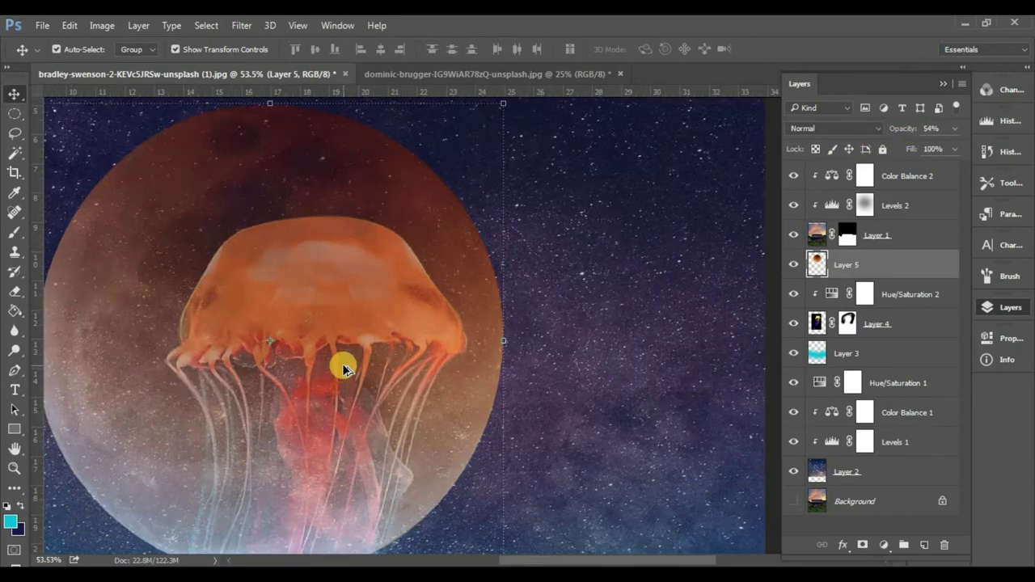
scroll(342, 368, down, 2)
key(ctrl+t)
mouse_move(121, 526)
mouse_down()
mouse_move(176, 471)
mouse_move(208, 406)
mouse_move(236, 401)
mouse_up()
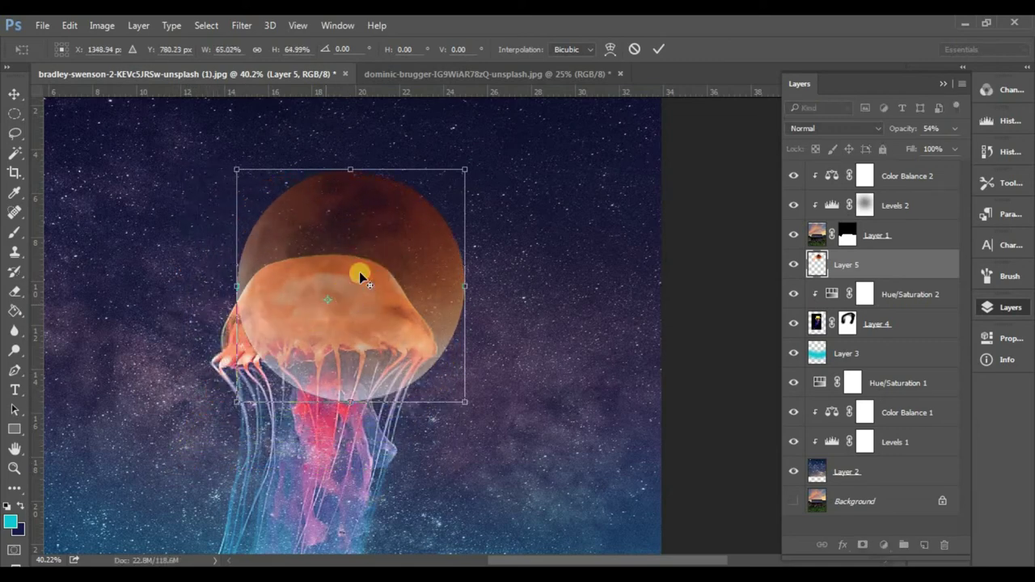
mouse_move(361, 276)
mouse_down()
mouse_move(337, 287)
mouse_move(393, 303)
mouse_up()
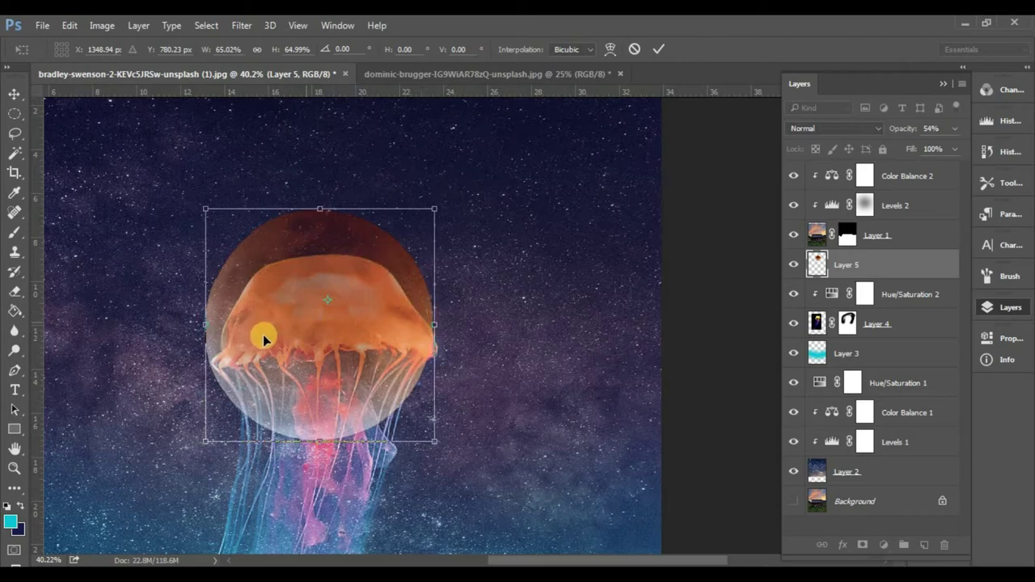
key(shift+Right)
key(shift+Right)
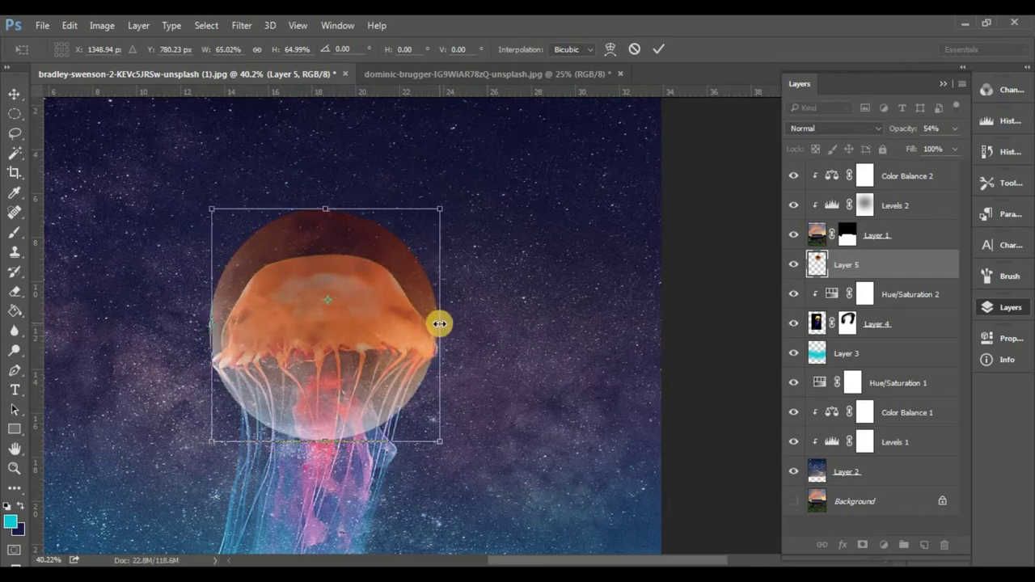
key(shift+Right)
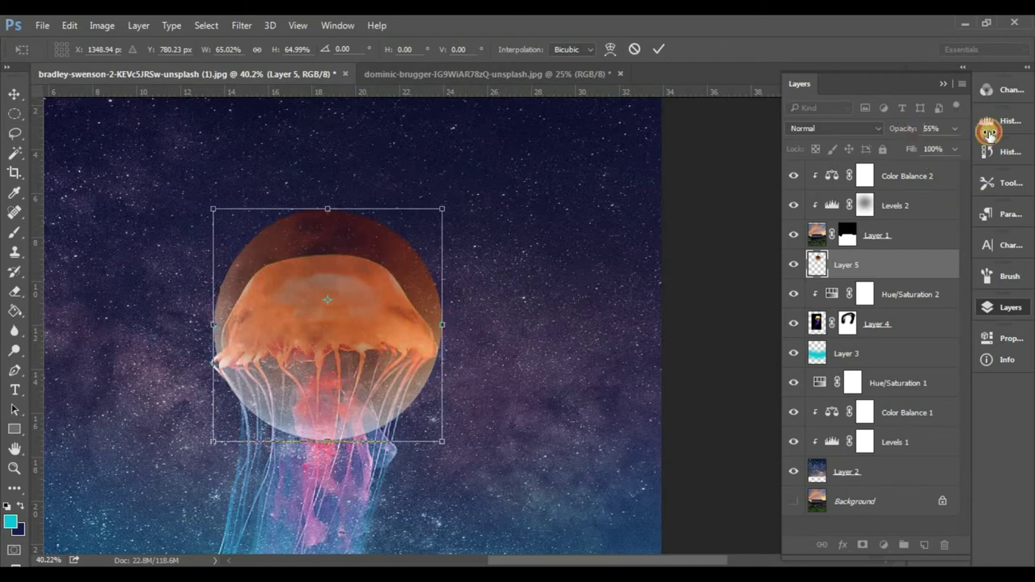
key(0)
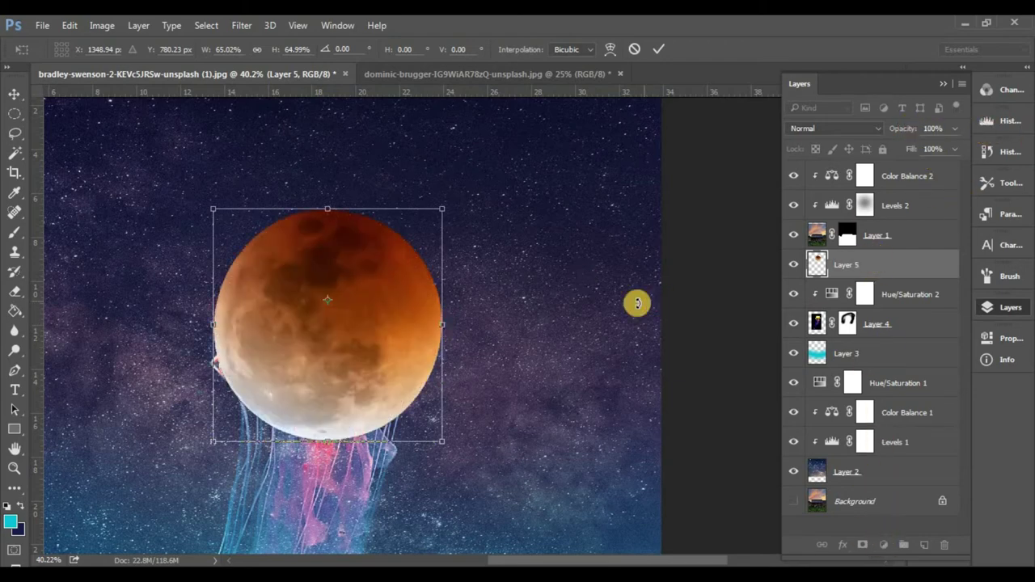
key(Return)
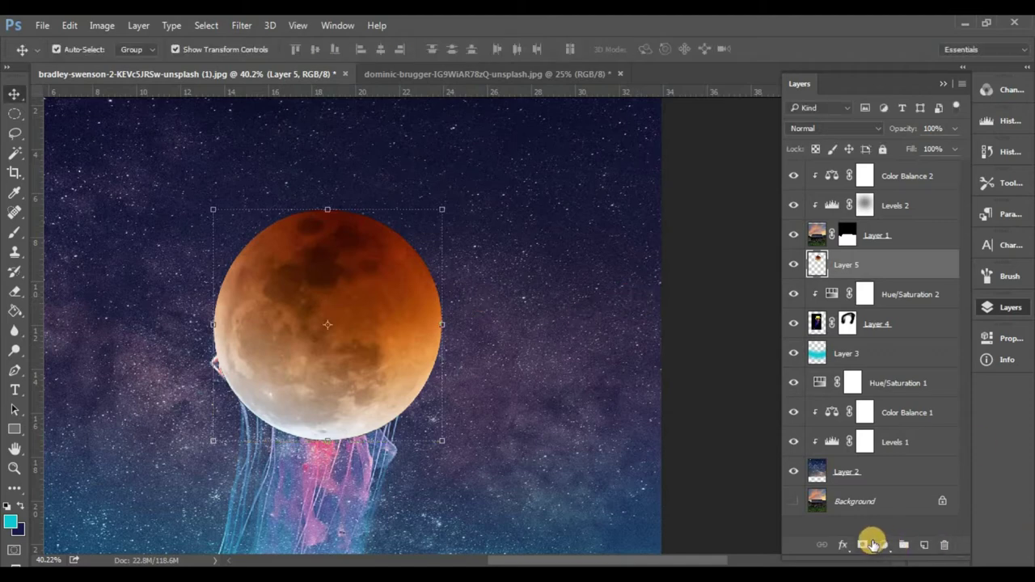
Add a layer mask to the moon and brush its lower edge to reveal the tentacles.
click(872, 544)
click(15, 232)
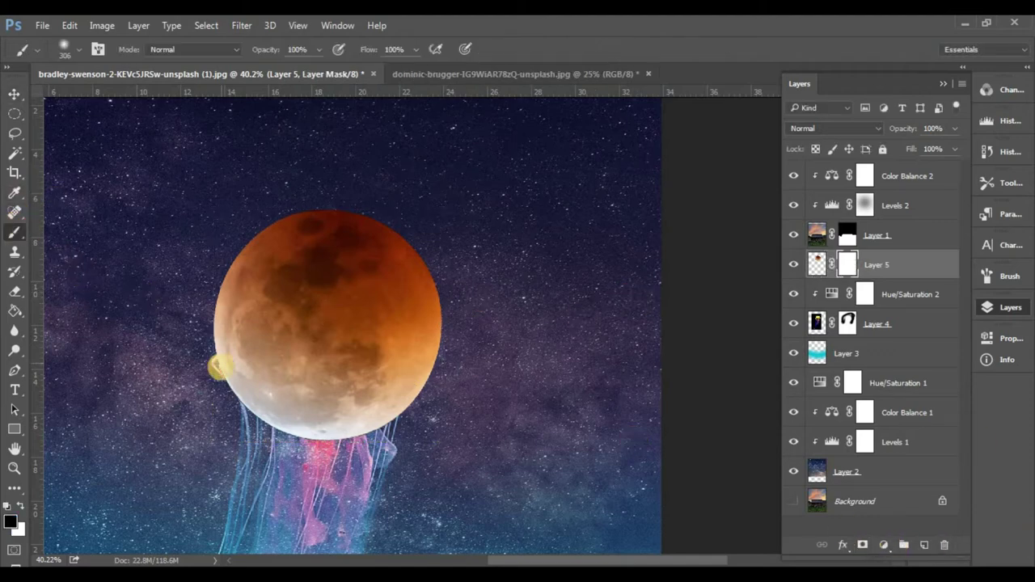
scroll(231, 407, up, 3)
mouse_move(200, 381)
mouse_down()
mouse_move(324, 420)
mouse_move(582, 359)
mouse_move(213, 394)
mouse_up()
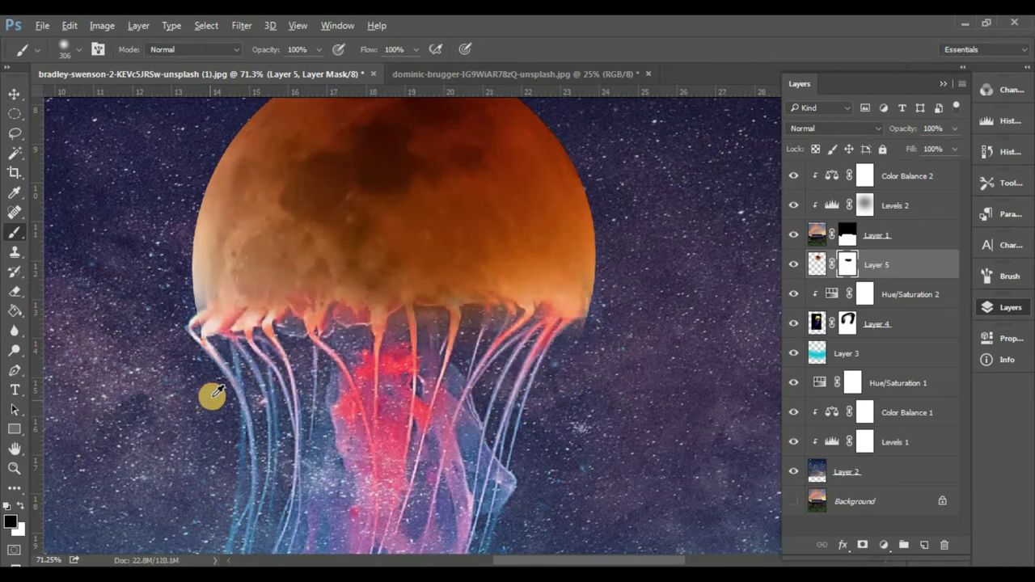
scroll(203, 390, up, 3)
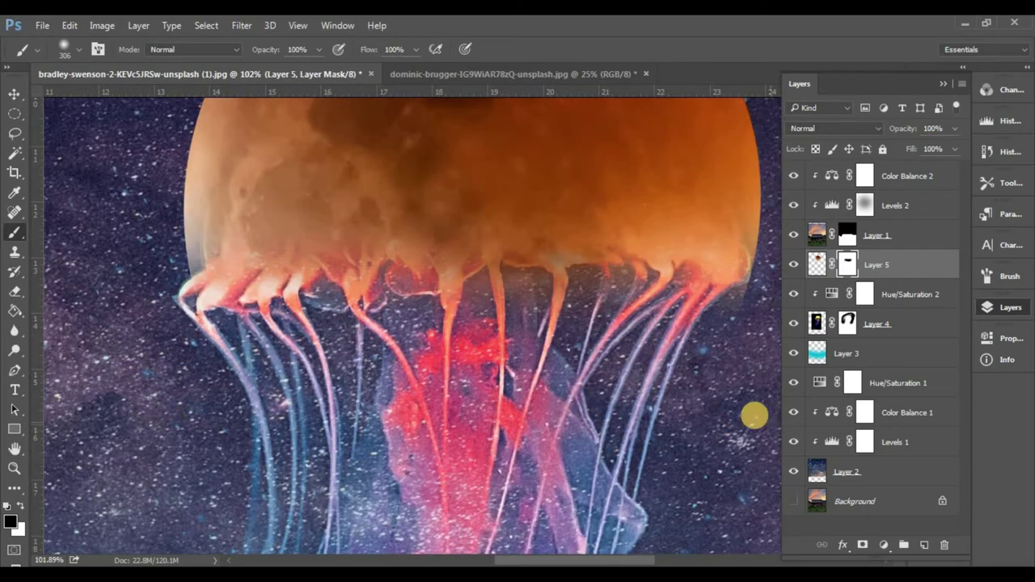
scroll(566, 413, right, 3)
scroll(526, 404, right, 2)
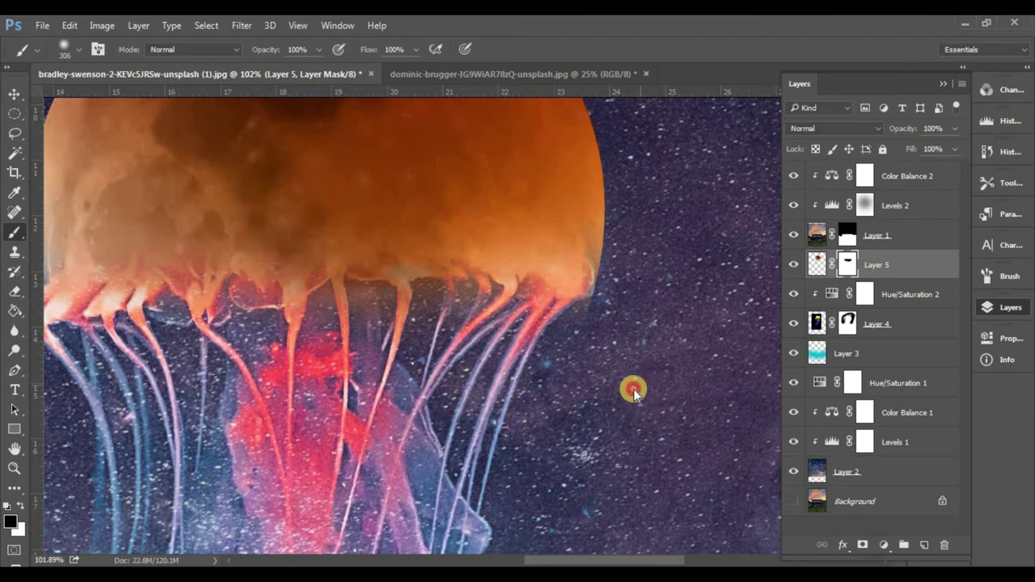
scroll(543, 425, left, 3)
Reposition the moon layer slightly over the jellyfish.
click(11, 95)
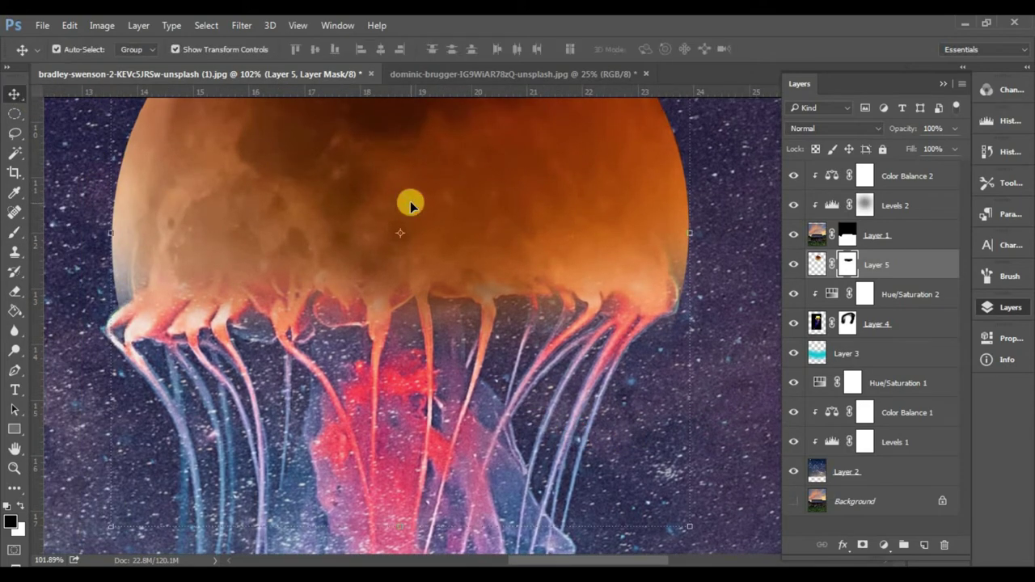
drag(409, 203, 404, 208)
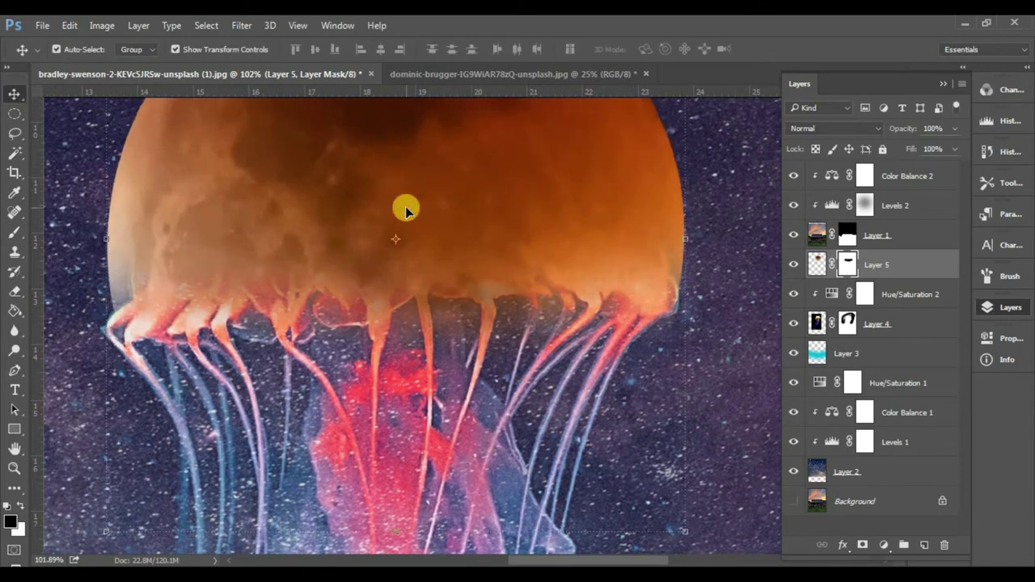
scroll(128, 306, up, 2)
scroll(129, 306, up, 2)
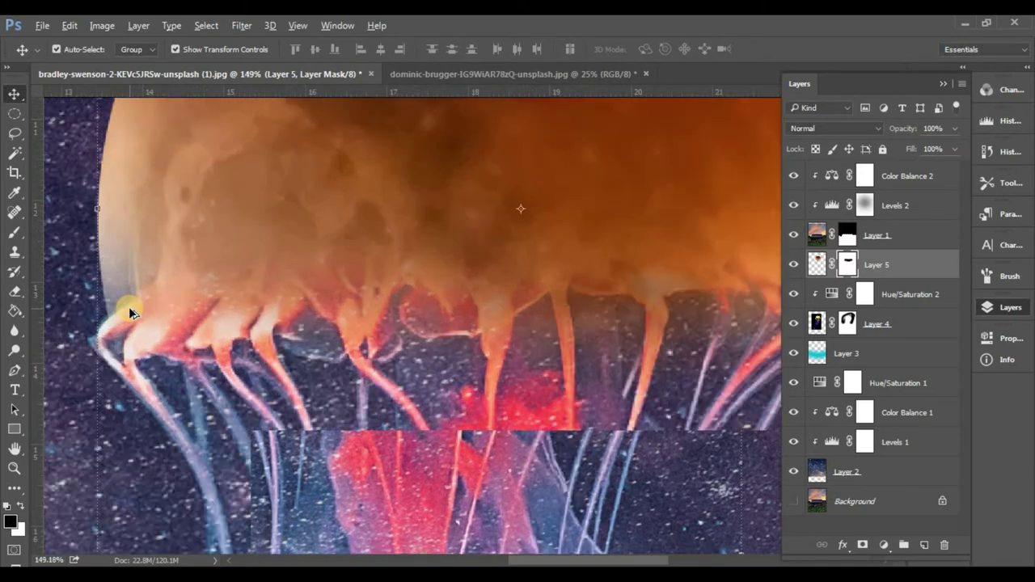
scroll(114, 259, up, 1)
Narrow the jellyfish from its left side and shift it slightly left and up.
drag(102, 198, 110, 198)
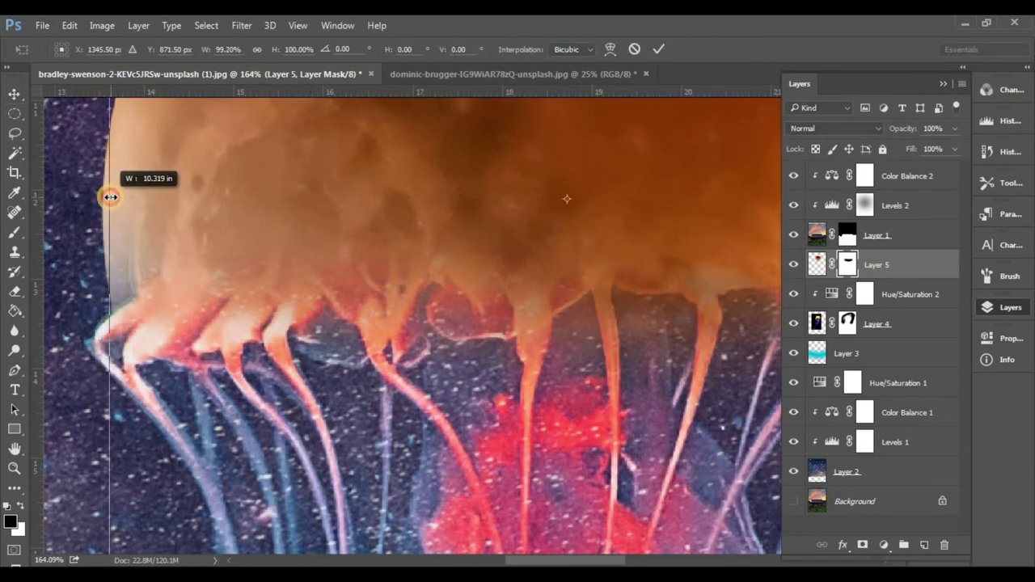
key(Return)
key(ctrl+0)
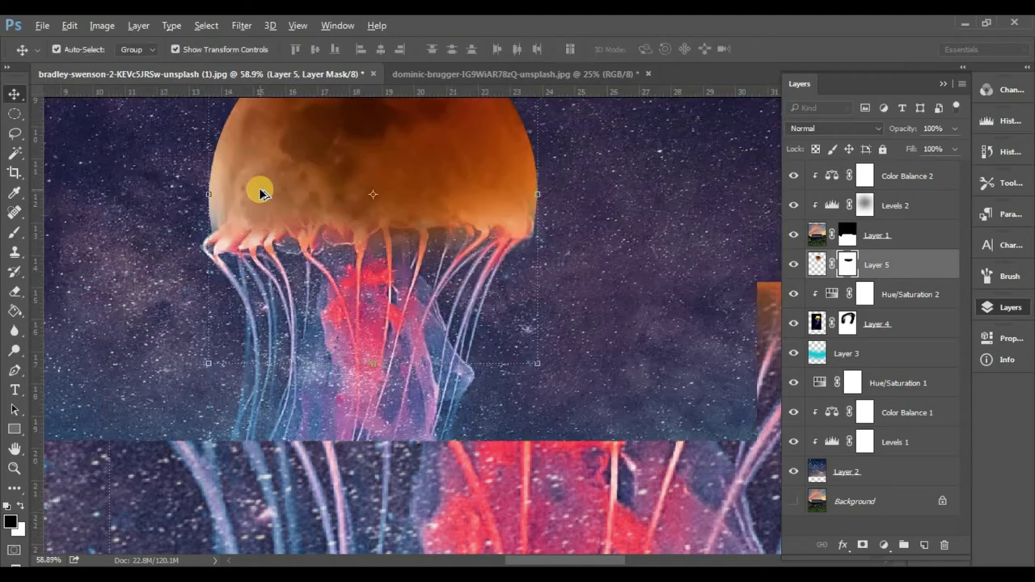
drag(289, 189, 287, 186)
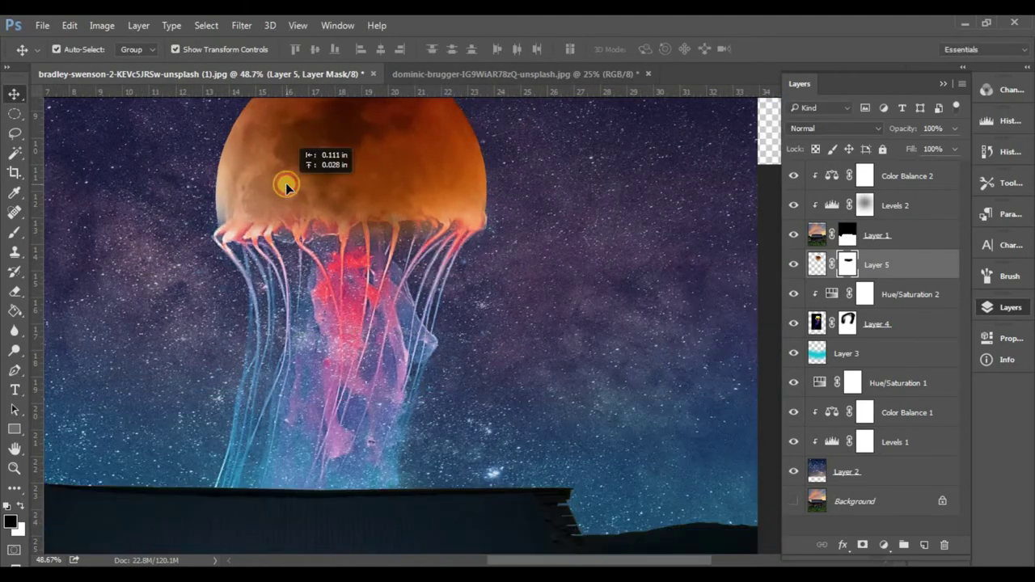
alt+scroll(160, 215, up, 3)
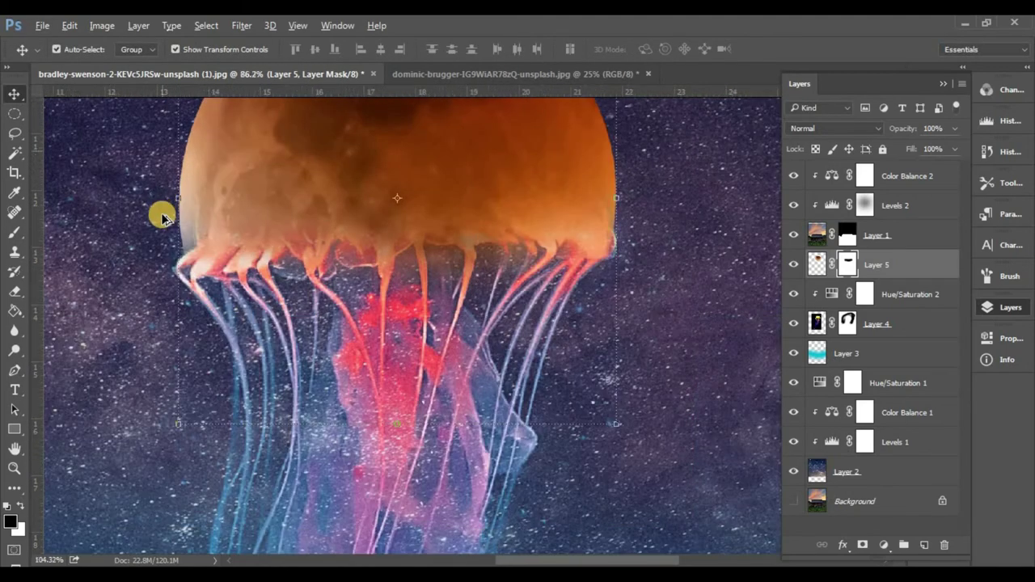
alt+scroll(161, 217, up, 3)
key(ctrl+0)
Open Hue/Saturation on jellyfish Layer 5 and set Hue -6, Lightness +5.
key(b)
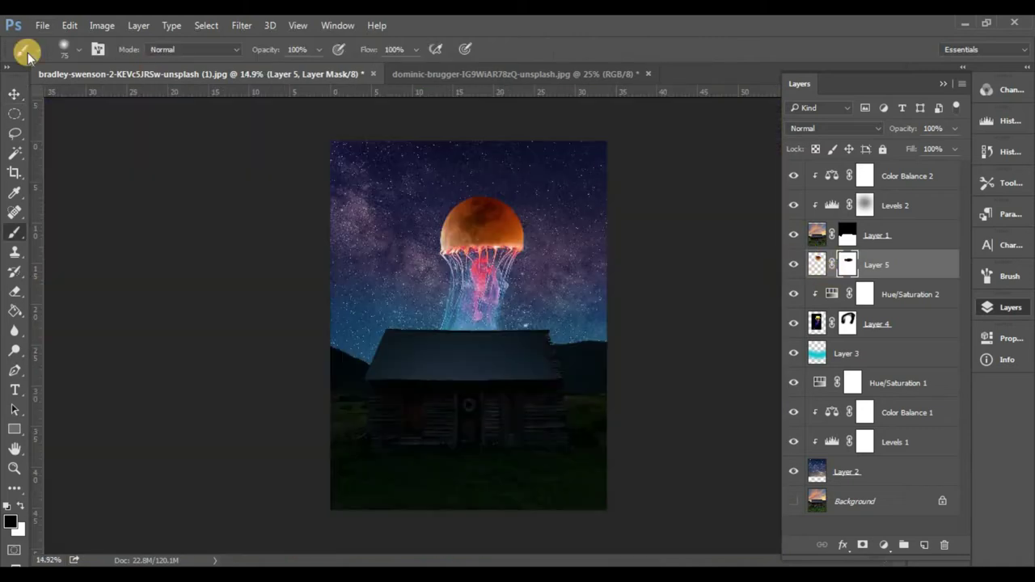
click(102, 26)
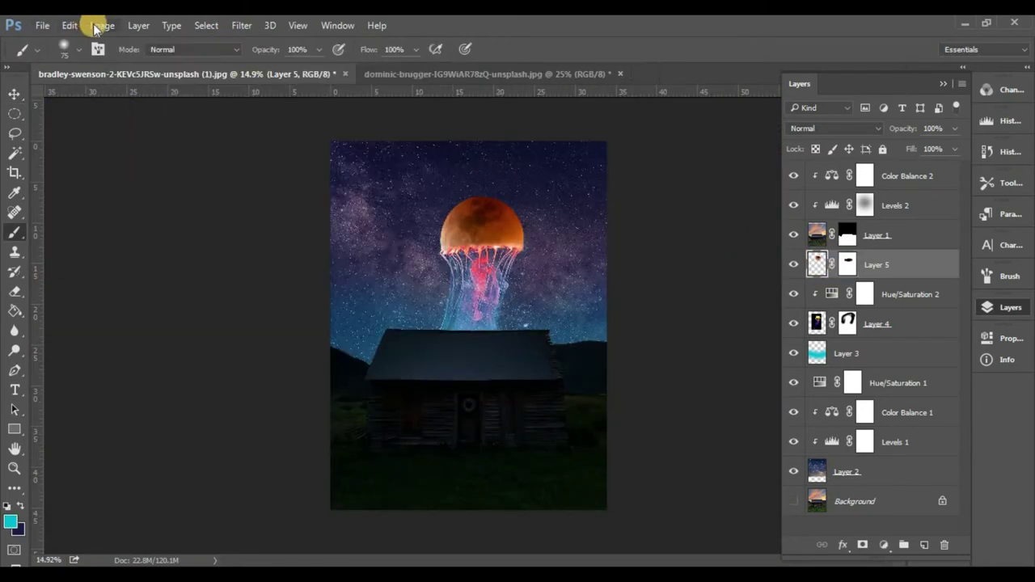
click(95, 26)
click(404, 142)
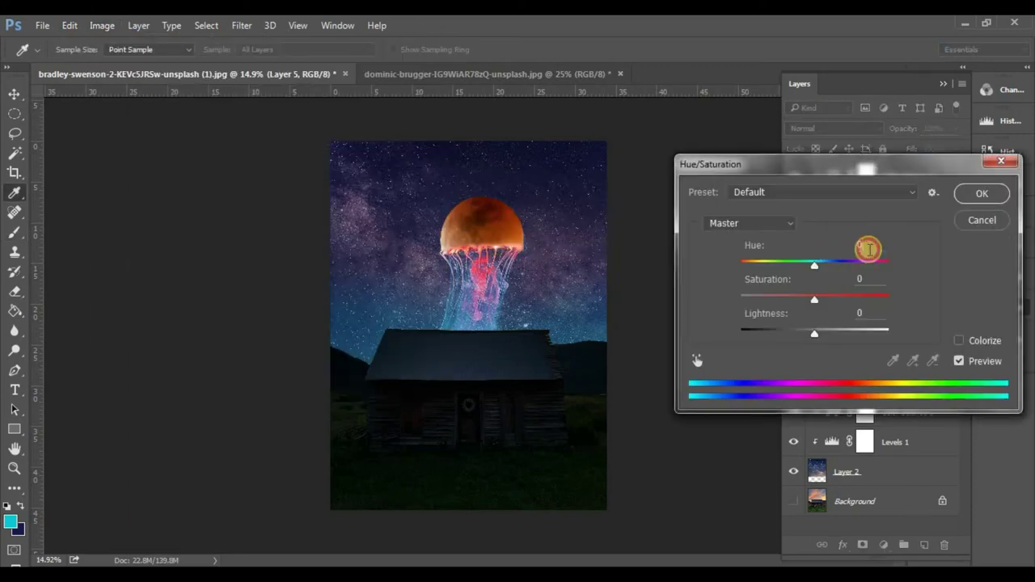
text(6)
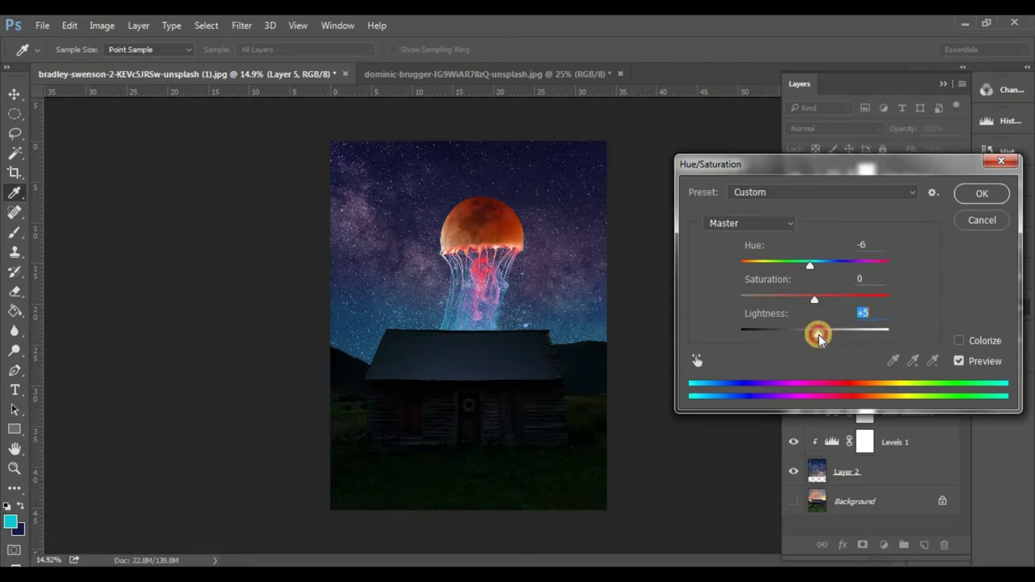
Apply the Hue/Saturation change, then add a clipped new layer above Color Balance 2.
click(980, 193)
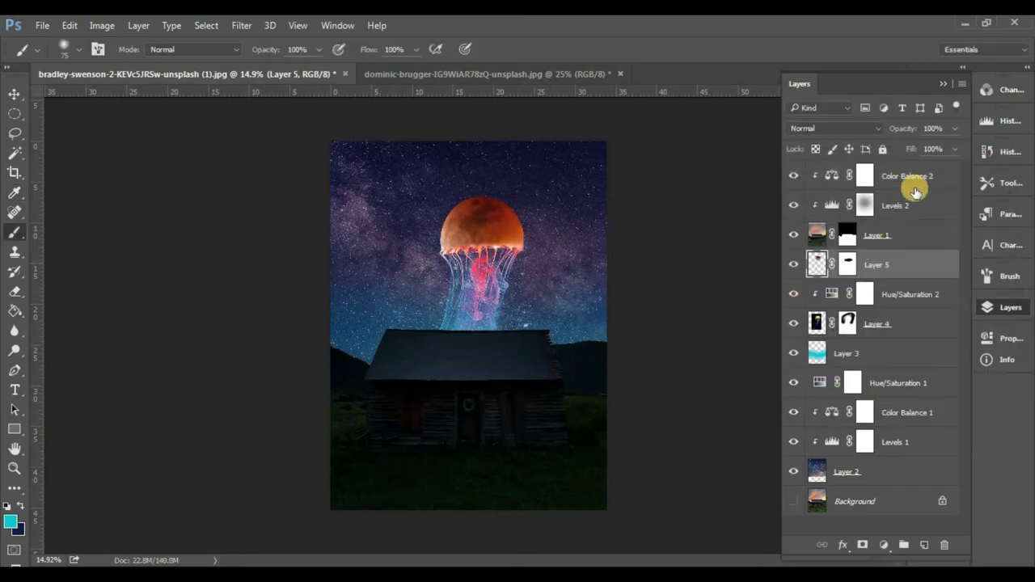
click(924, 179)
click(928, 548)
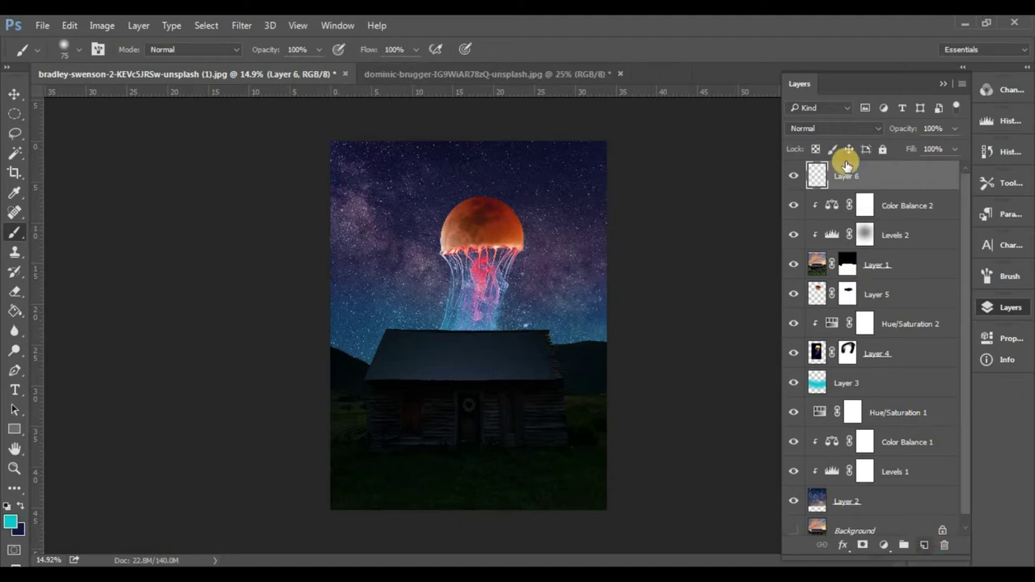
right_click(932, 185)
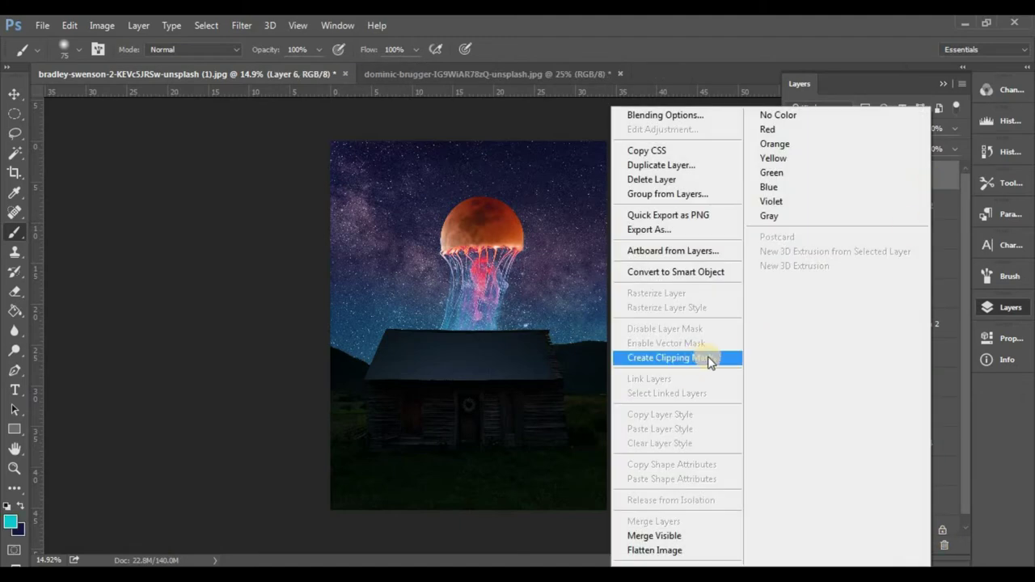
click(702, 359)
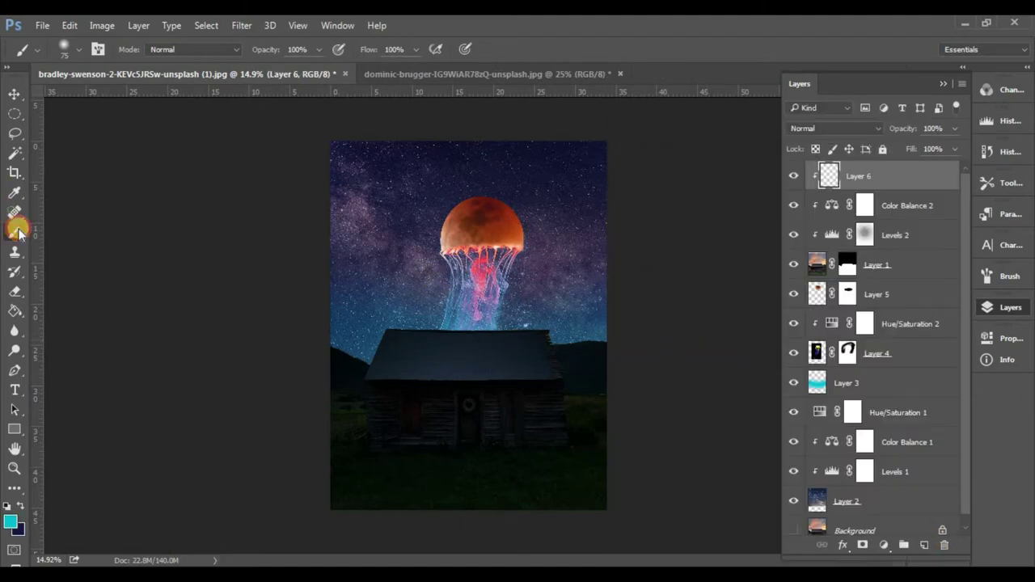
Paint a soft orange glow over the cabin roof with a 1457 px soft round brush.
right_click(443, 259)
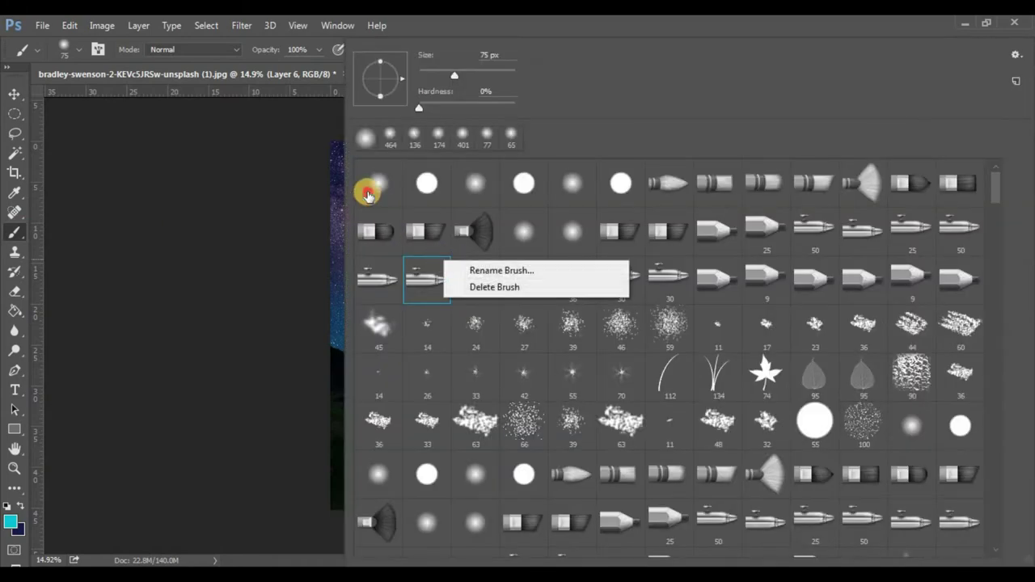
click(369, 187)
click(512, 71)
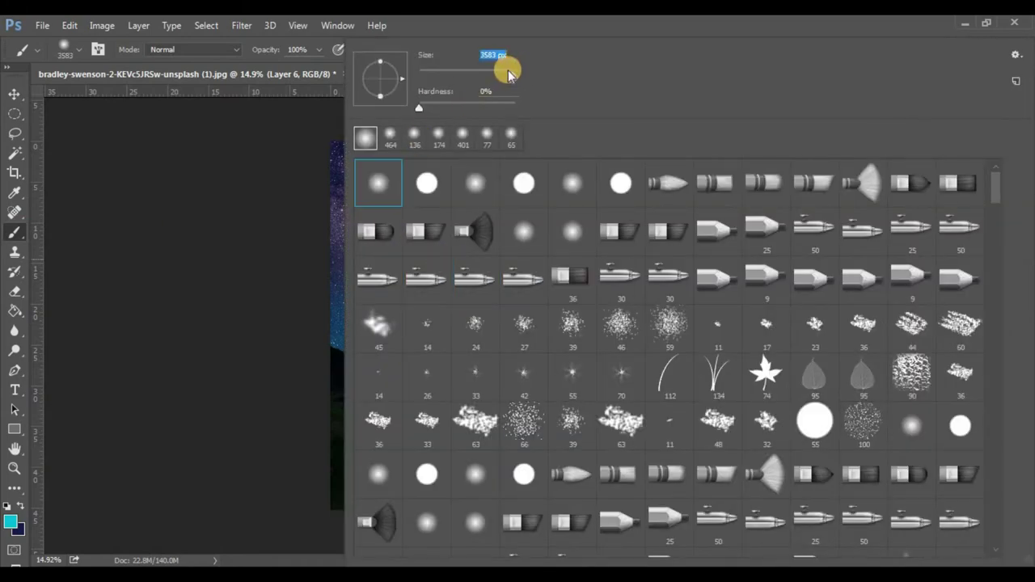
text(1457)
click(243, 235)
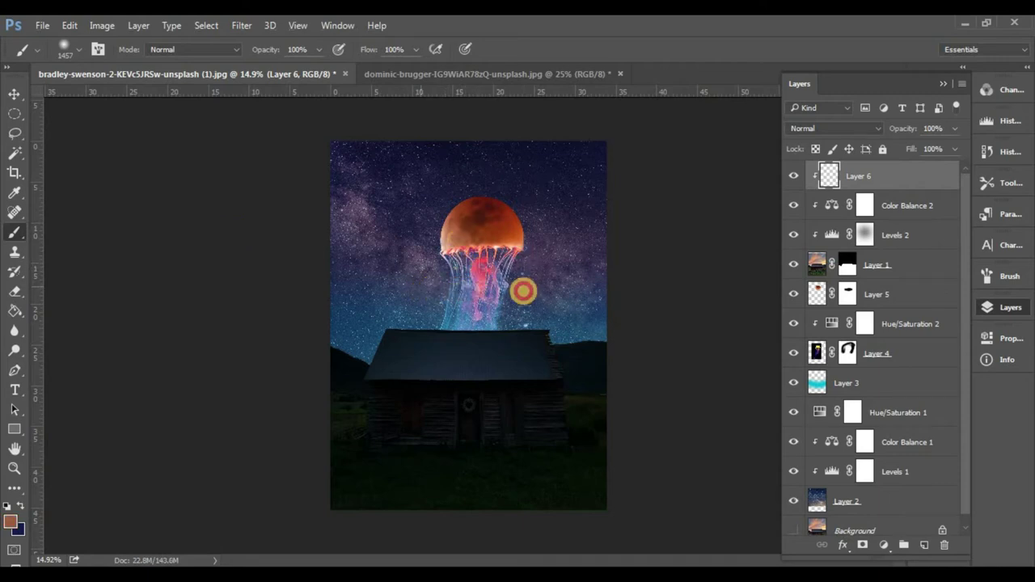
click(523, 291)
drag(520, 290, 490, 272)
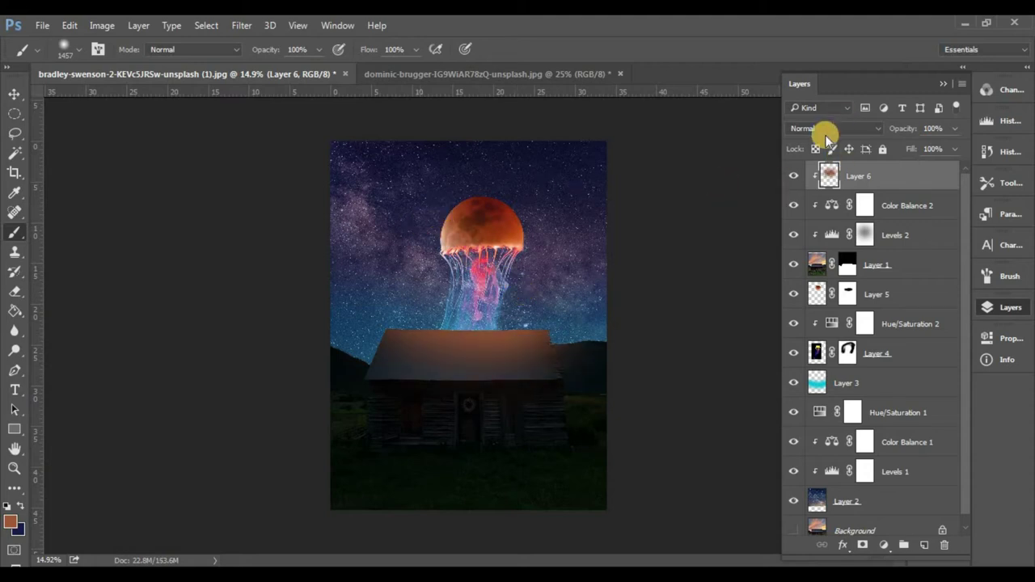
Set the glow layer to Color Dodge, duplicate it, and clip the copy.
click(826, 133)
click(805, 239)
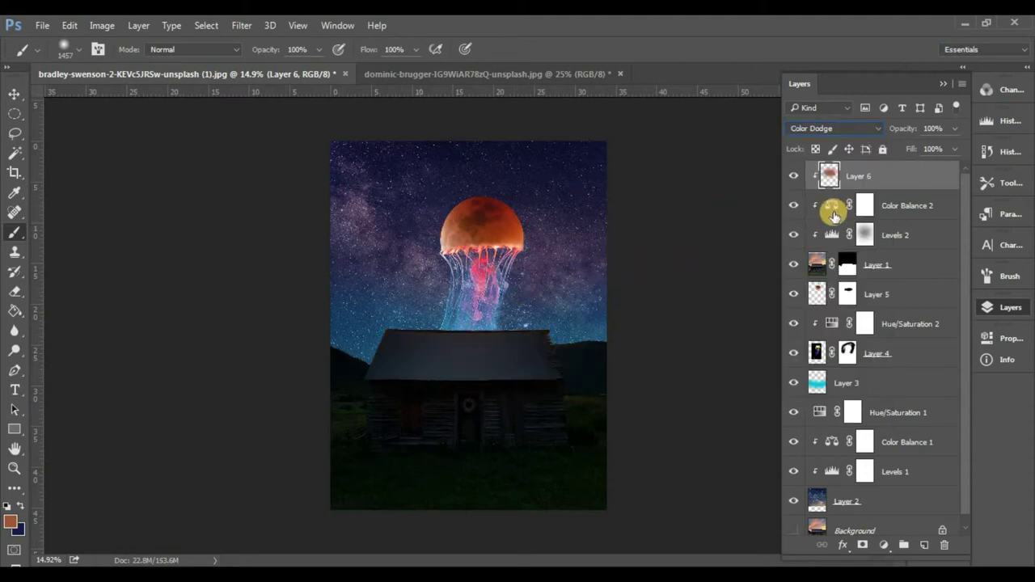
key(ctrl+j)
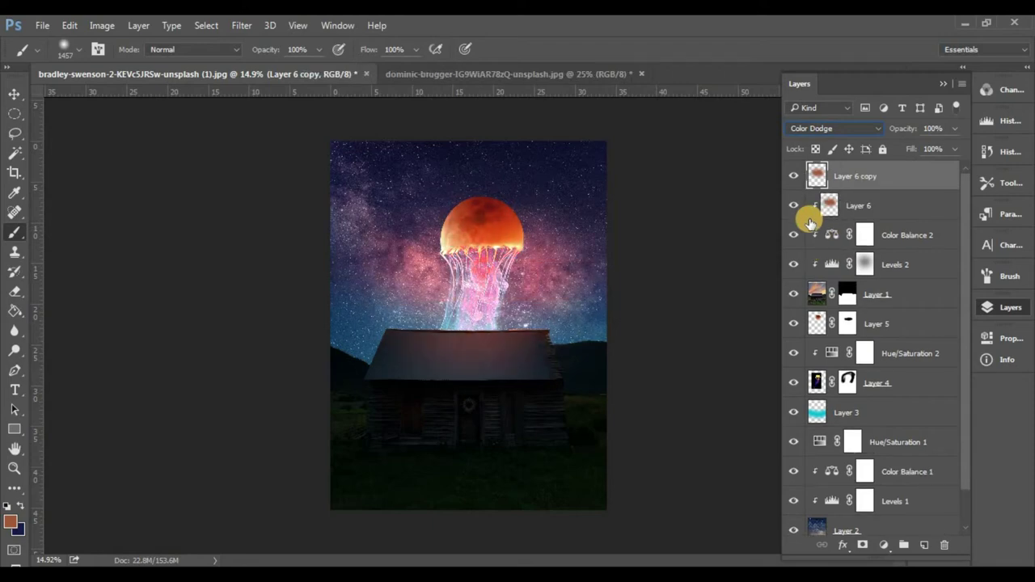
right_click(904, 175)
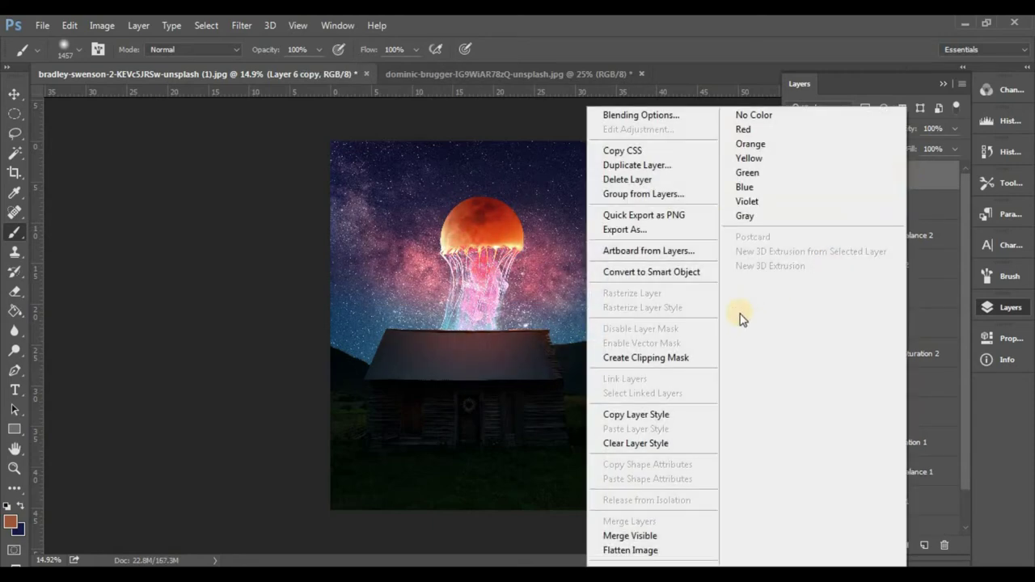
click(680, 358)
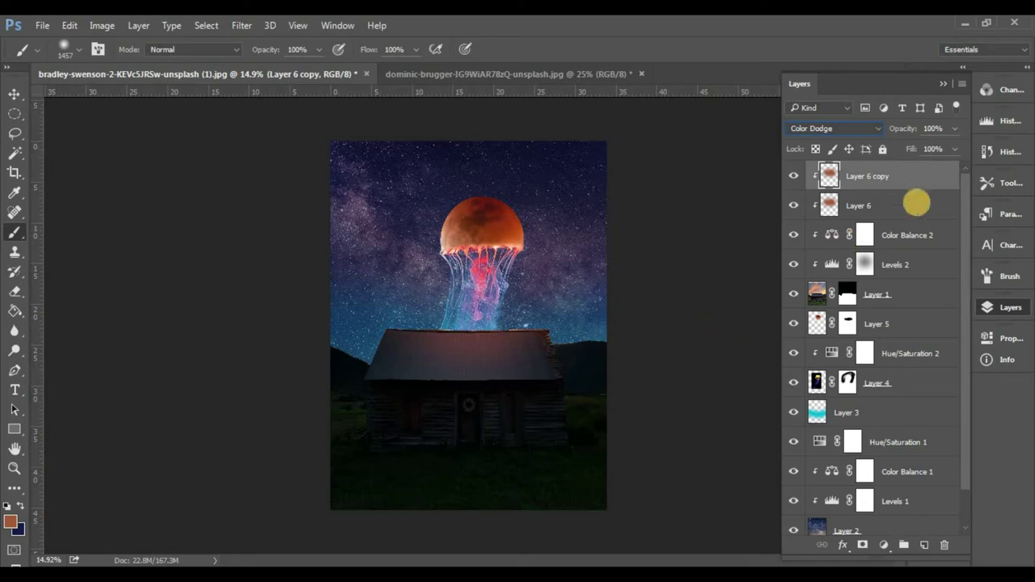
Adjust the glow copy's Hue/Saturation to Saturation +41 and Lightness -27.
key(ctrl+u)
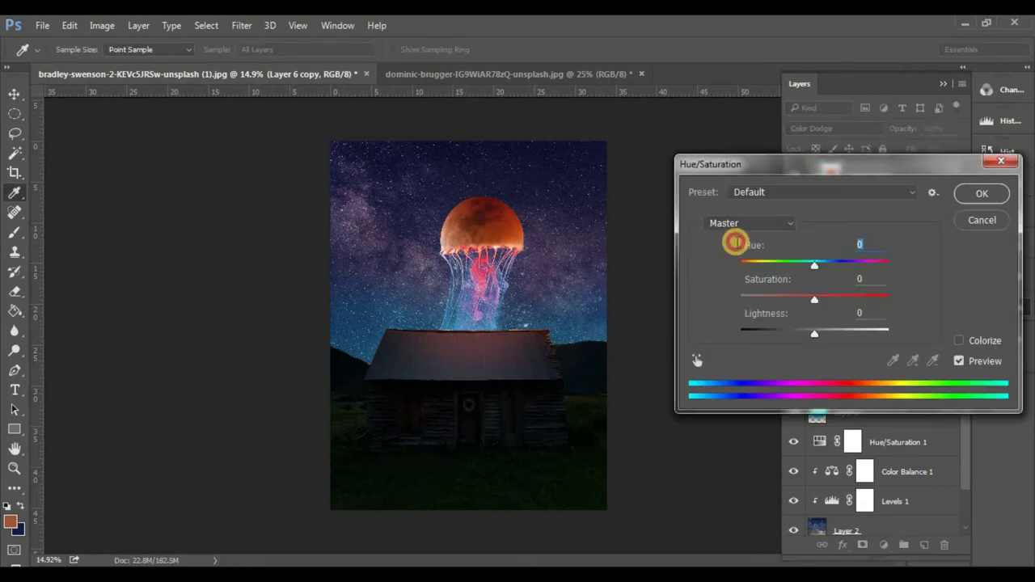
text(53)
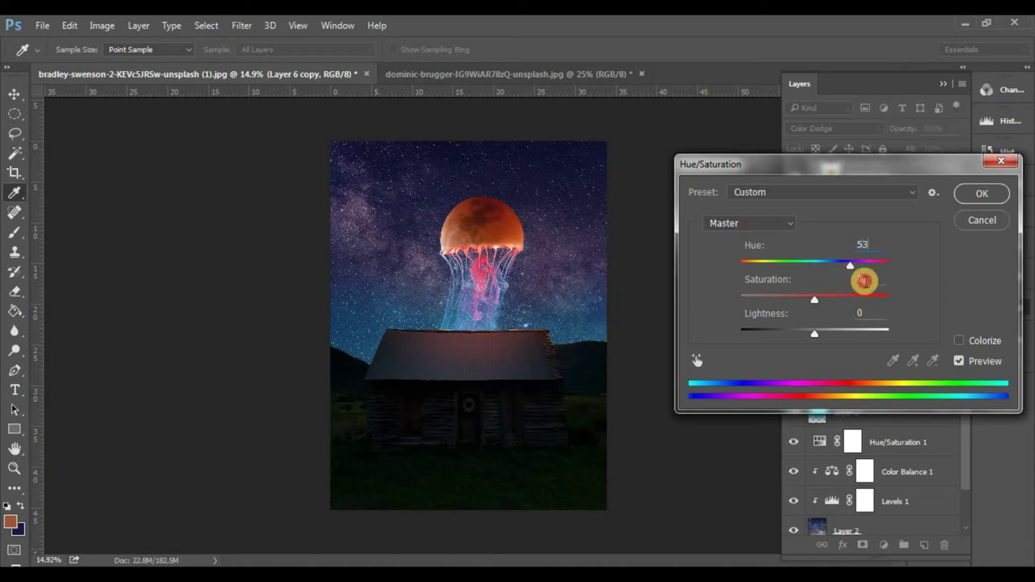
text(-)
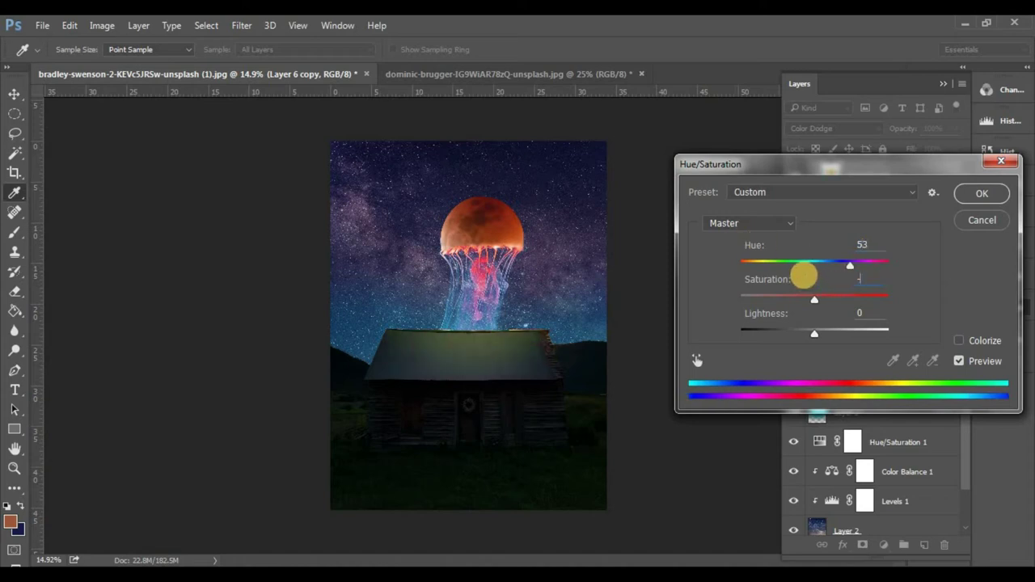
text(7)
click(867, 298)
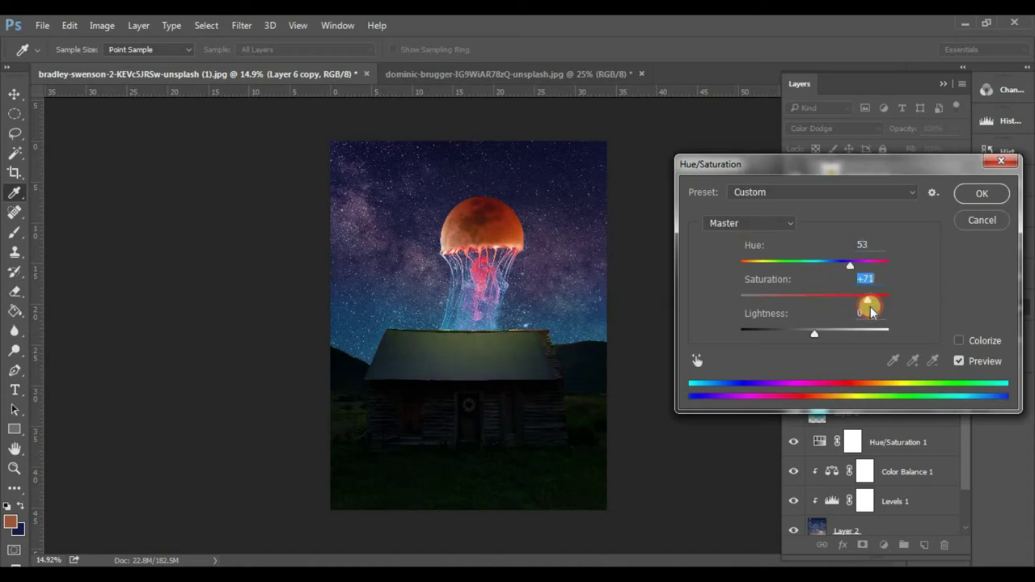
drag(863, 297, 790, 299)
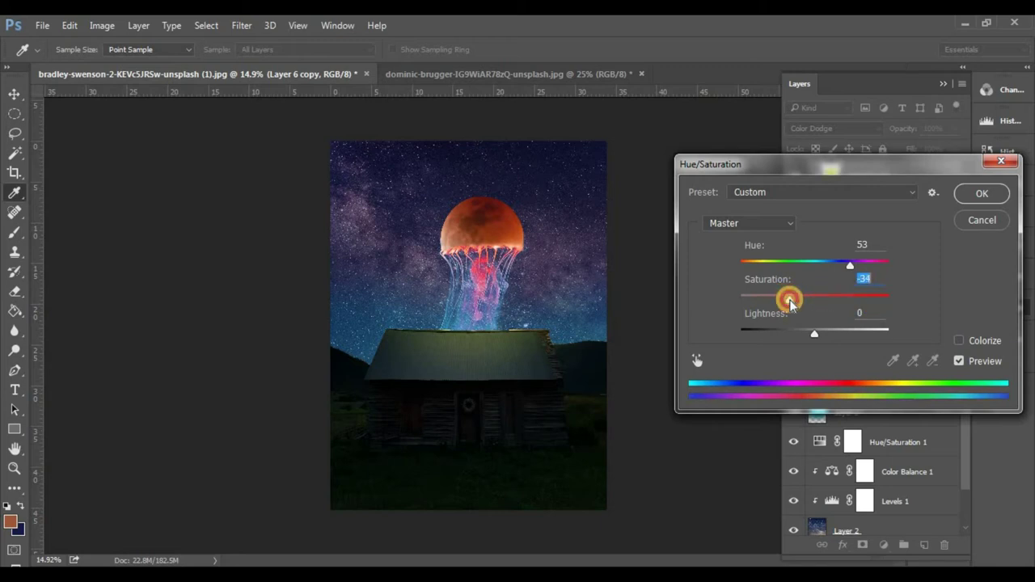
click(765, 321)
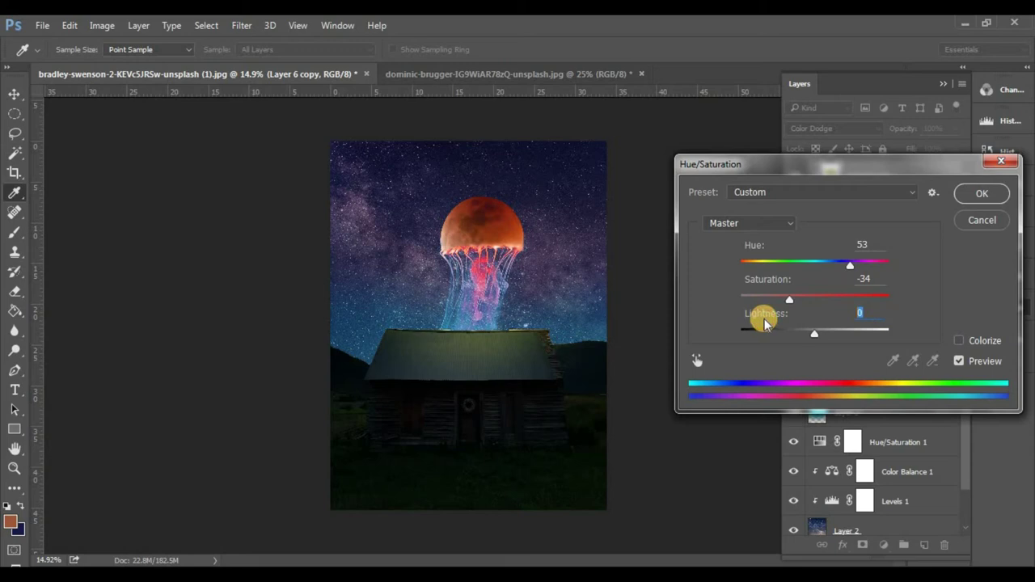
click(871, 312)
text(-278)
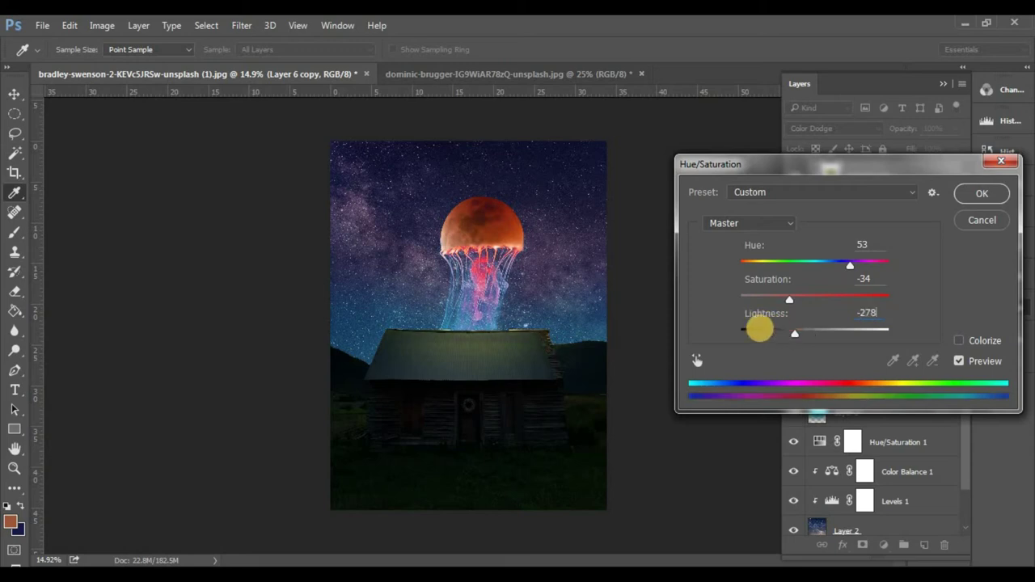
key(BackSpace)
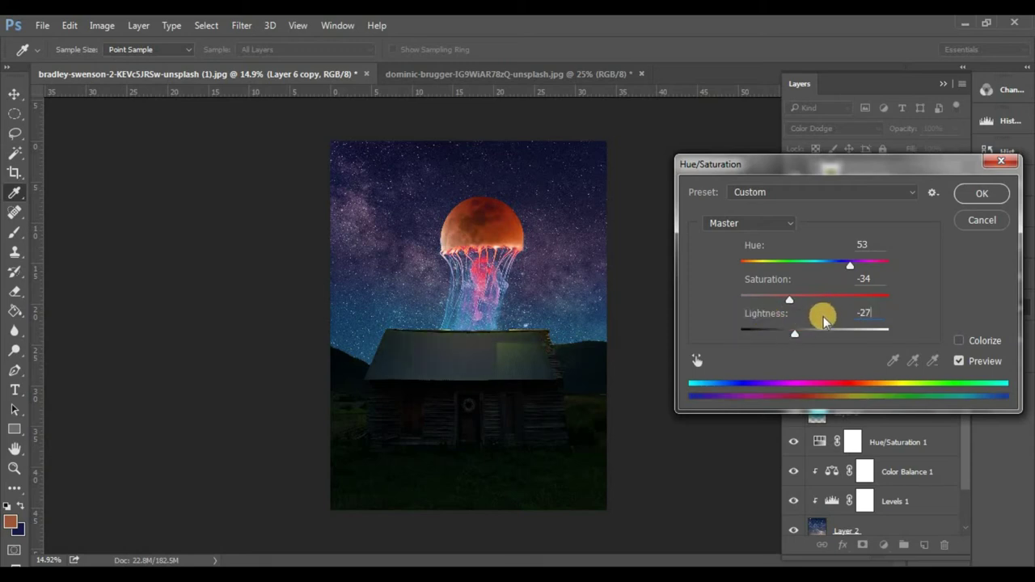
click(958, 198)
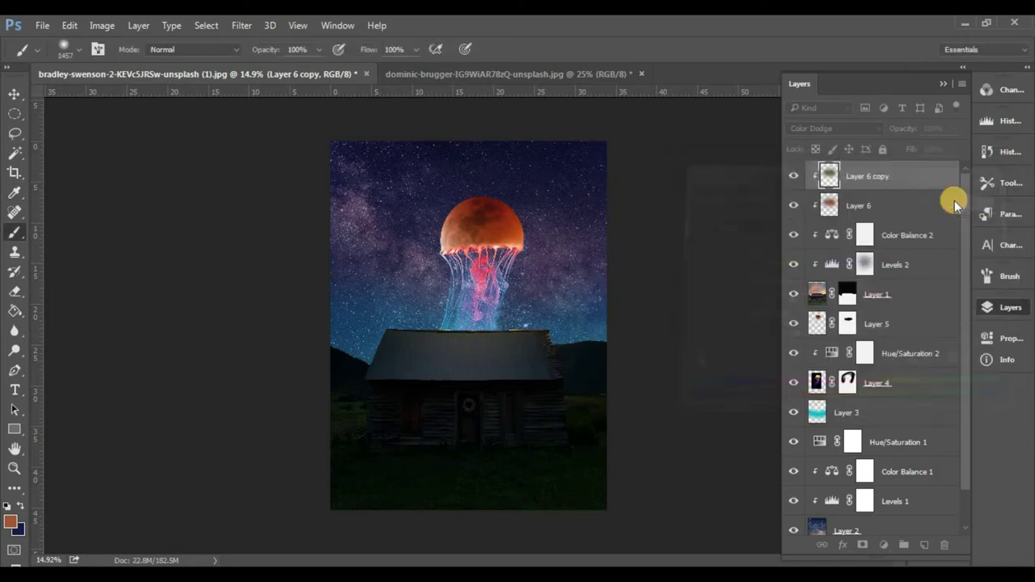
Make the Color Dodge Layer 6 copy visible, then select Layer 5.
click(793, 178)
click(793, 178)
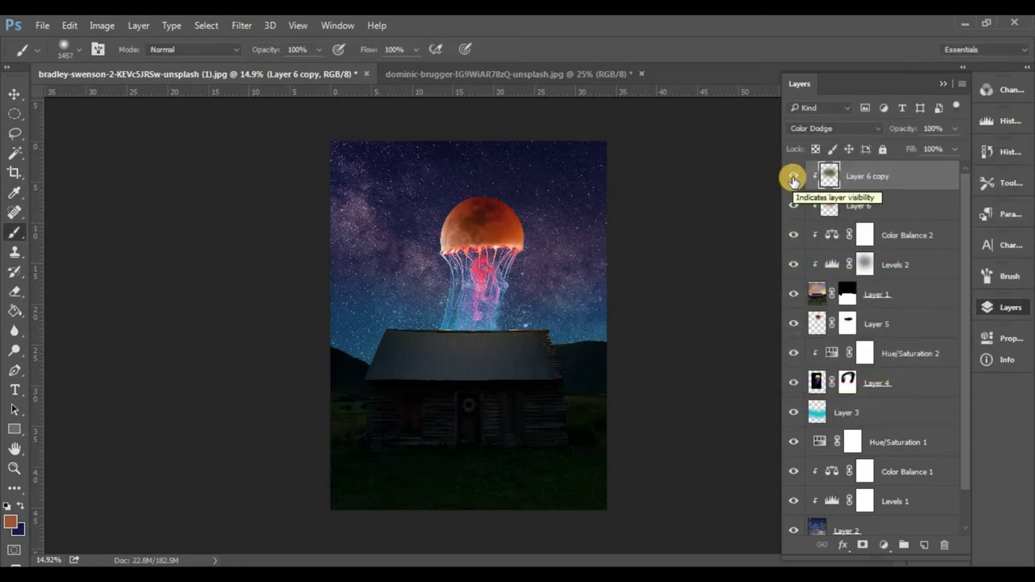
scroll(752, 304, down, 1)
click(895, 321)
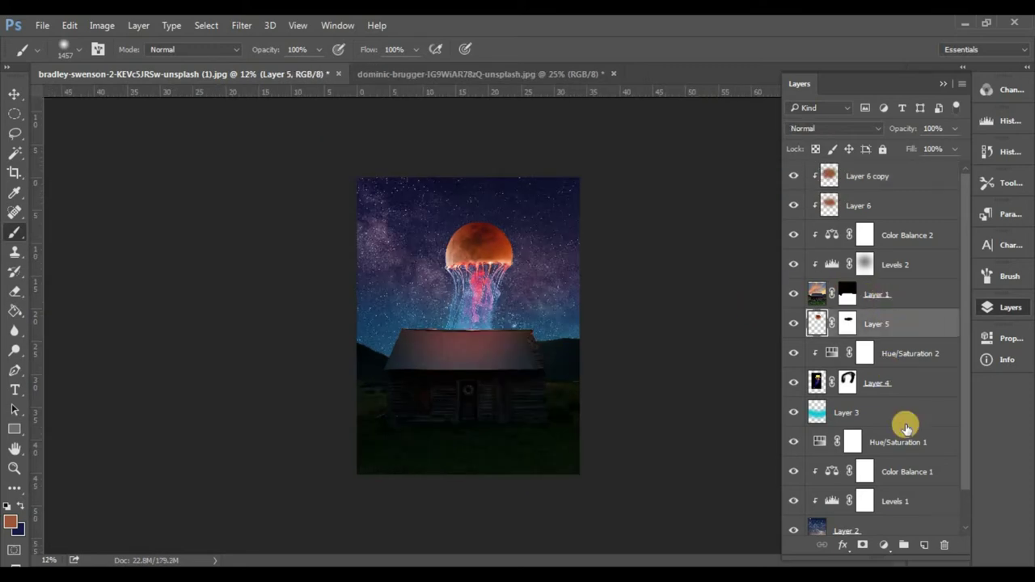
Add a new layer above Layer 5 and pick a soft round brush preset.
click(923, 545)
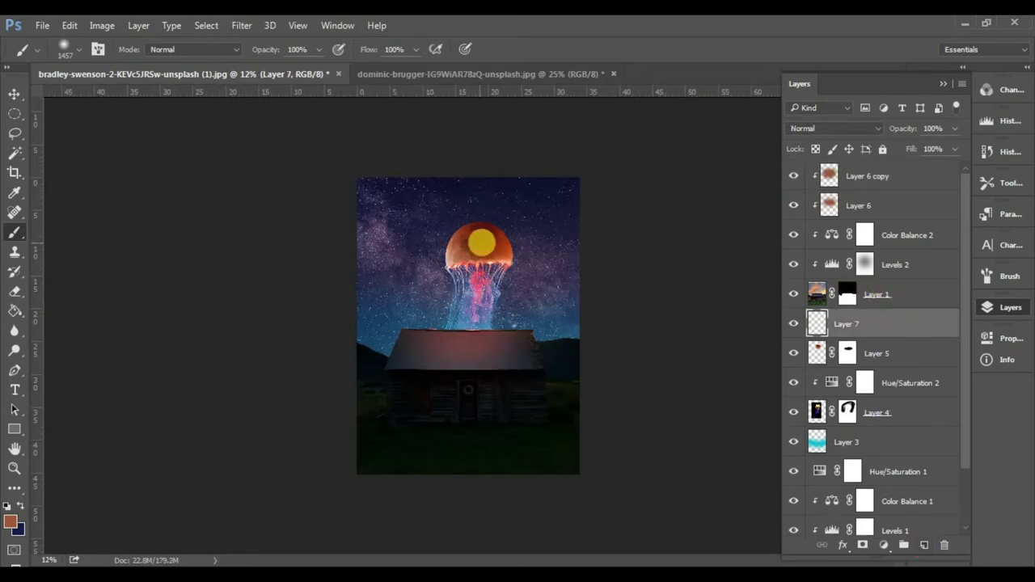
click(479, 238)
scroll(485, 235, up, 2)
scroll(485, 234, up, 3)
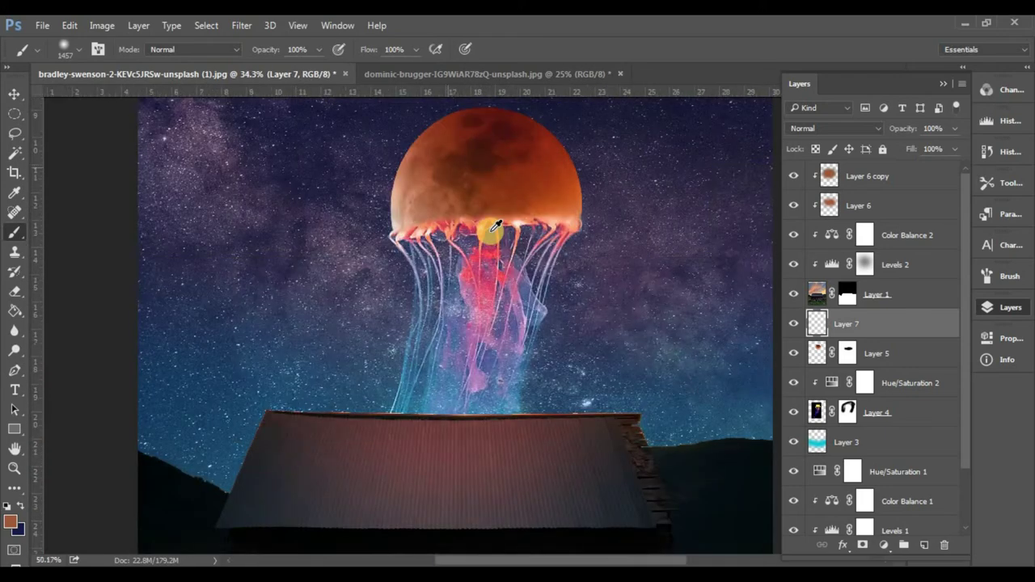
scroll(485, 234, up, 2)
right_click(522, 215)
key(Escape)
click(378, 183)
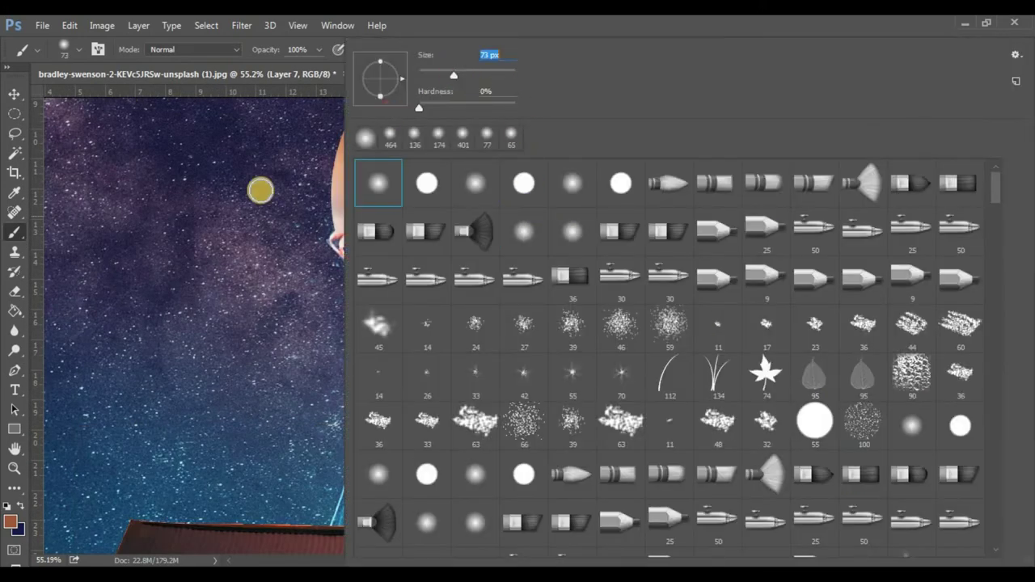
click(340, 192)
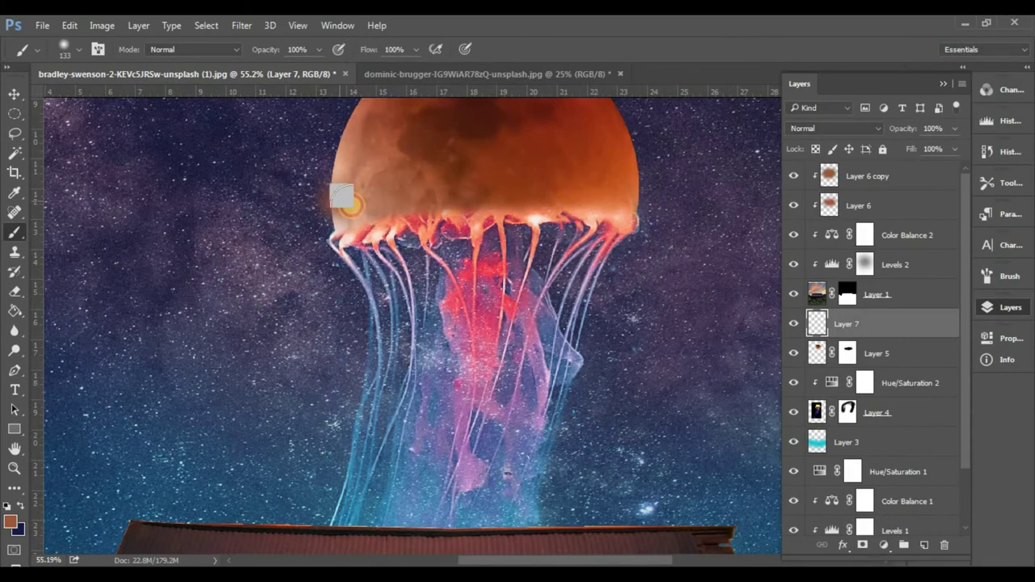
mouse_move(338, 212)
mouse_down()
mouse_move(504, 197)
mouse_move(578, 205)
mouse_up()
key(ctrl+z)
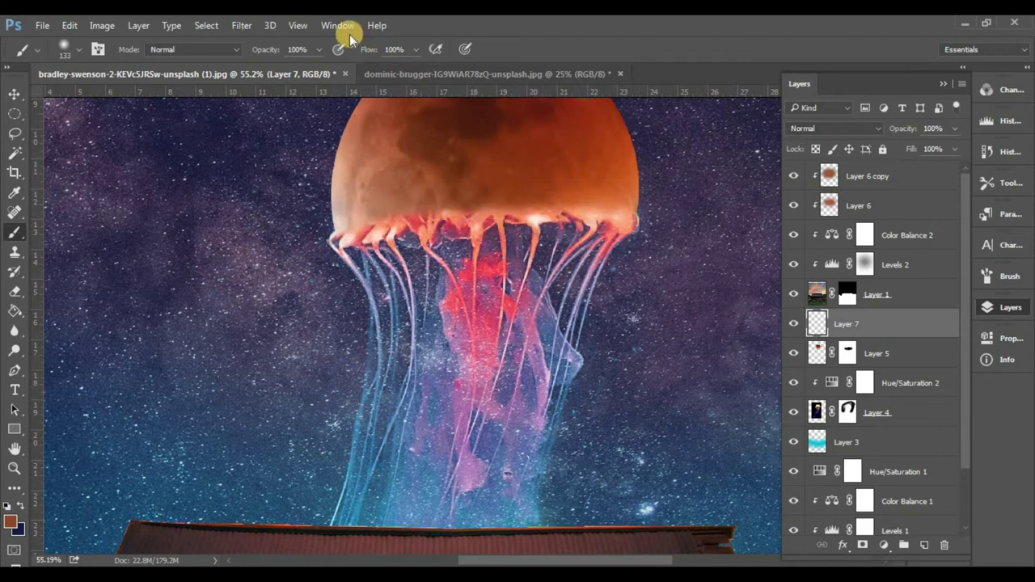
At 30% brush flow, paint glow on the lower bell and set Layer 7 to Color Dodge.
click(404, 48)
text(30)
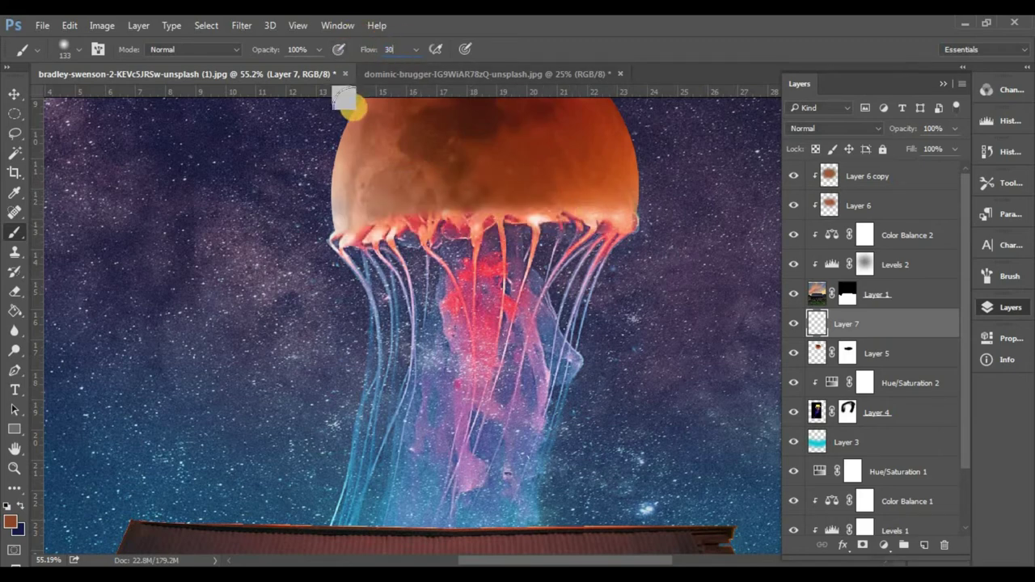
mouse_move(336, 212)
mouse_down()
mouse_move(600, 202)
mouse_move(377, 203)
mouse_move(316, 222)
mouse_up()
click(817, 130)
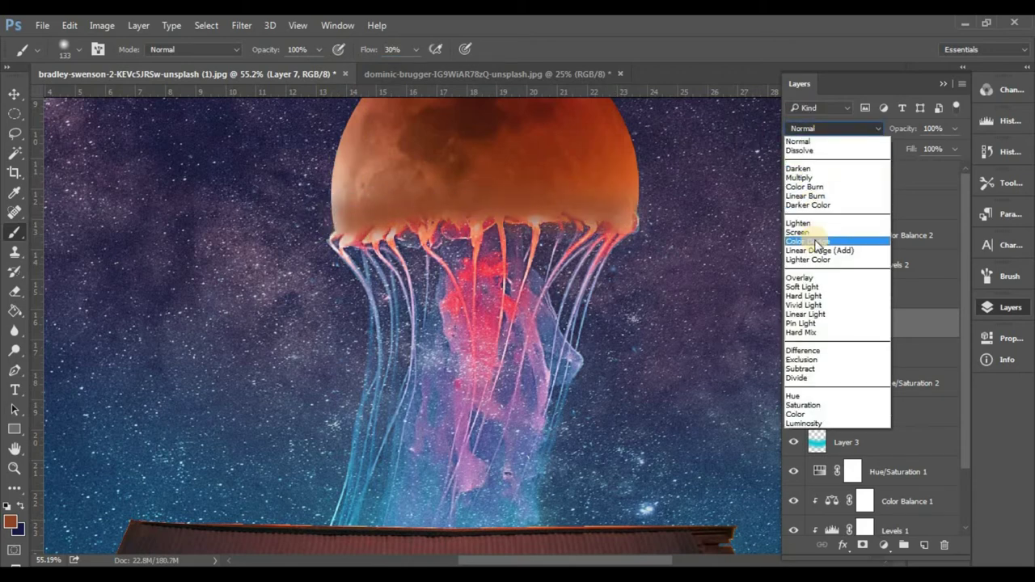
click(812, 235)
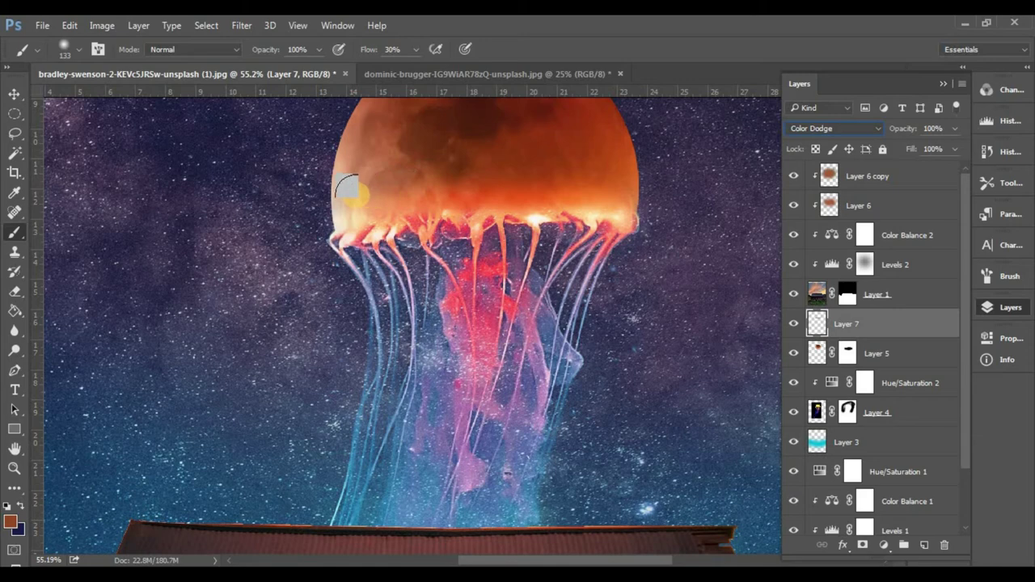
Reapply Color Dodge to Layer 7, add more glow strokes, then select Layer 6 copy.
key(ctrl+z)
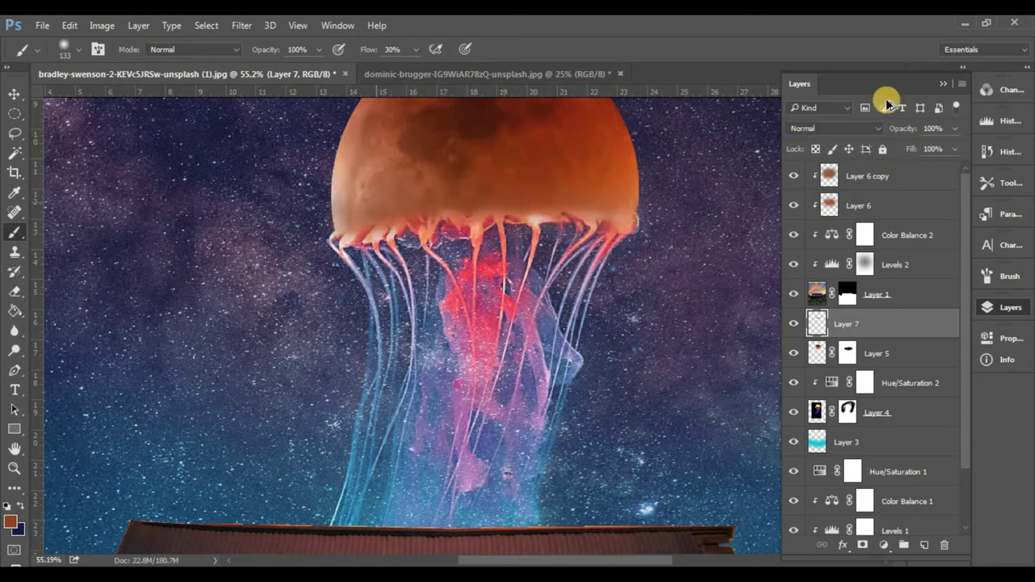
click(859, 128)
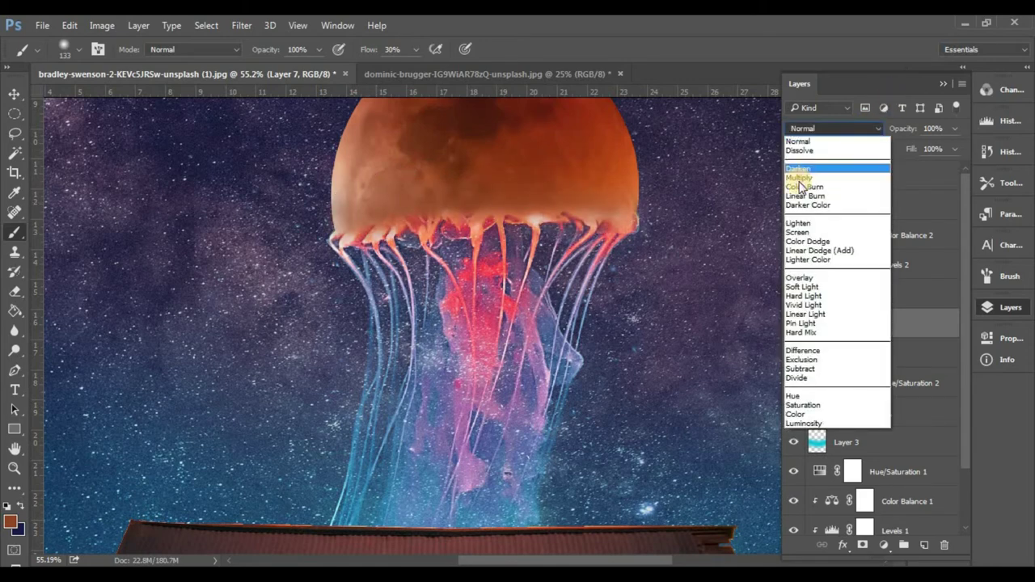
click(808, 241)
mouse_move(405, 178)
mouse_down()
mouse_move(608, 185)
mouse_move(347, 219)
mouse_move(416, 148)
mouse_up()
scroll(481, 123, down, 3)
scroll(480, 121, down, 2)
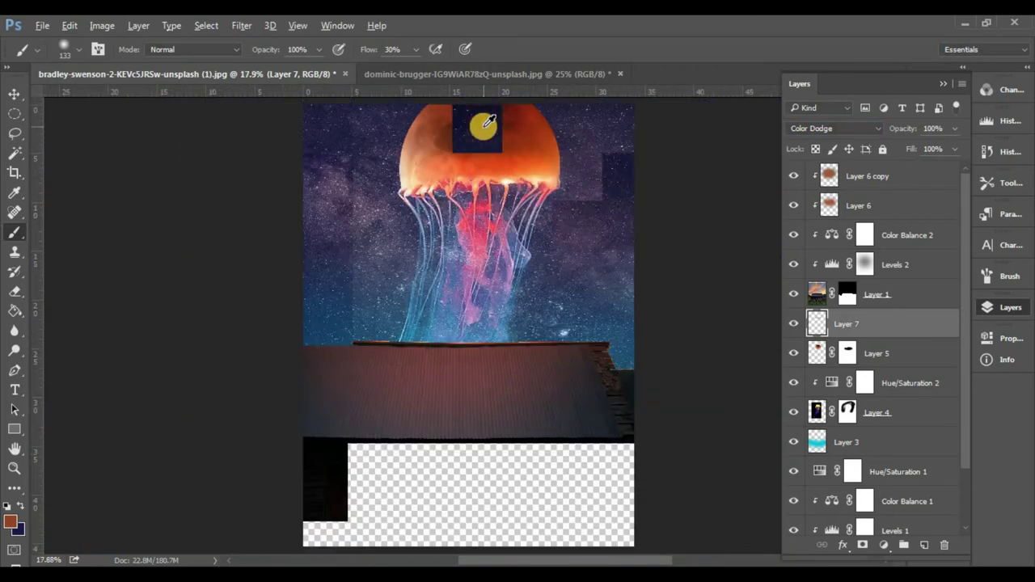
scroll(480, 122, down, 1)
scroll(462, 210, up, 2)
scroll(462, 209, up, 2)
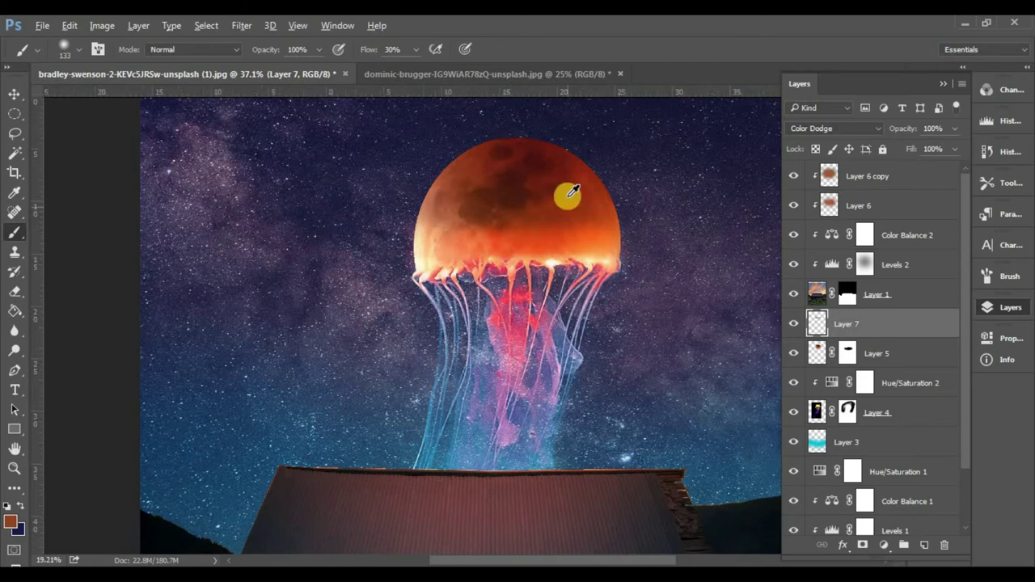
scroll(566, 196, down, 4)
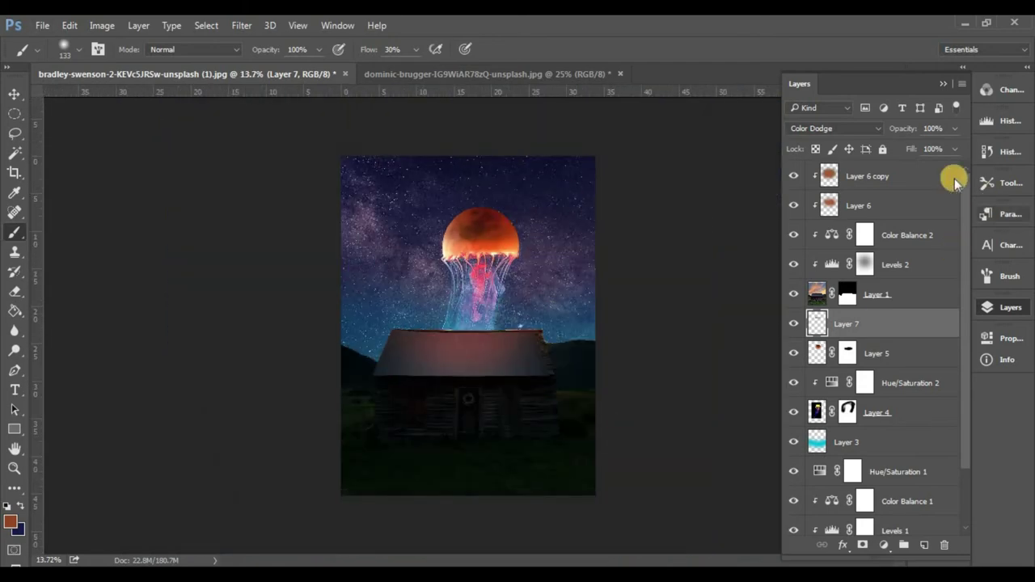
click(886, 177)
On a new top layer, select a four-sided pen-path area below the cabin.
click(923, 547)
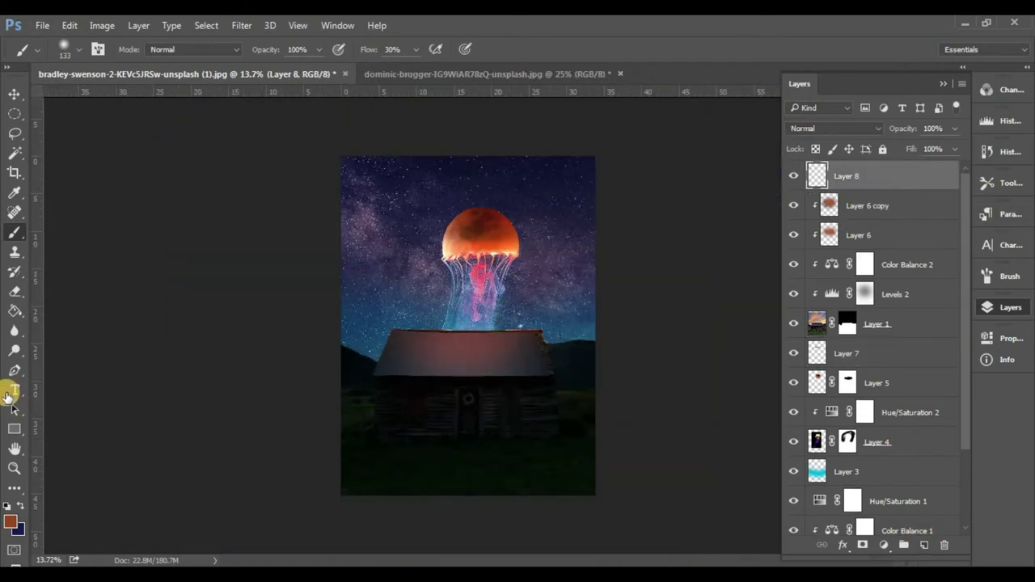
click(14, 372)
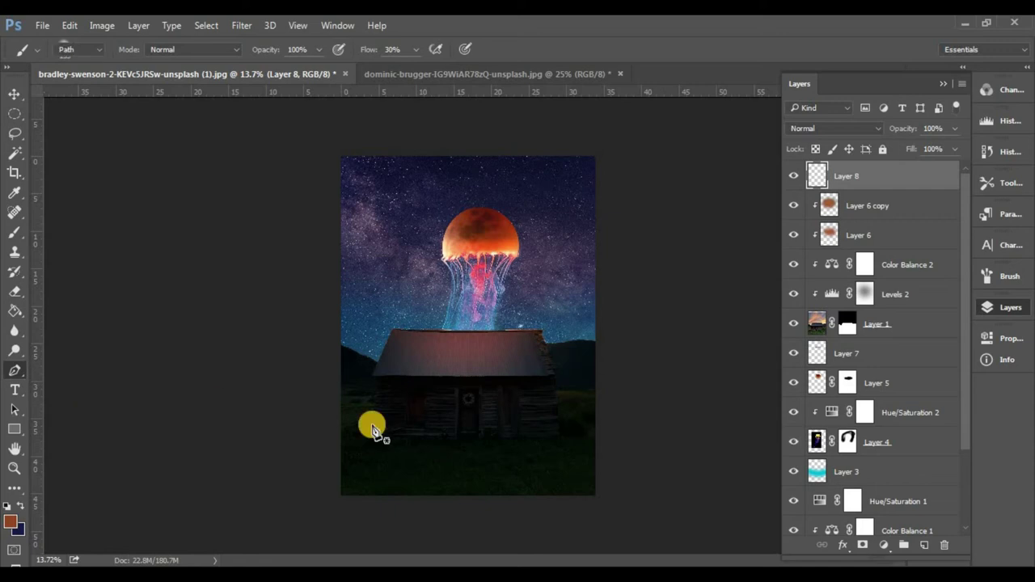
click(559, 441)
click(544, 496)
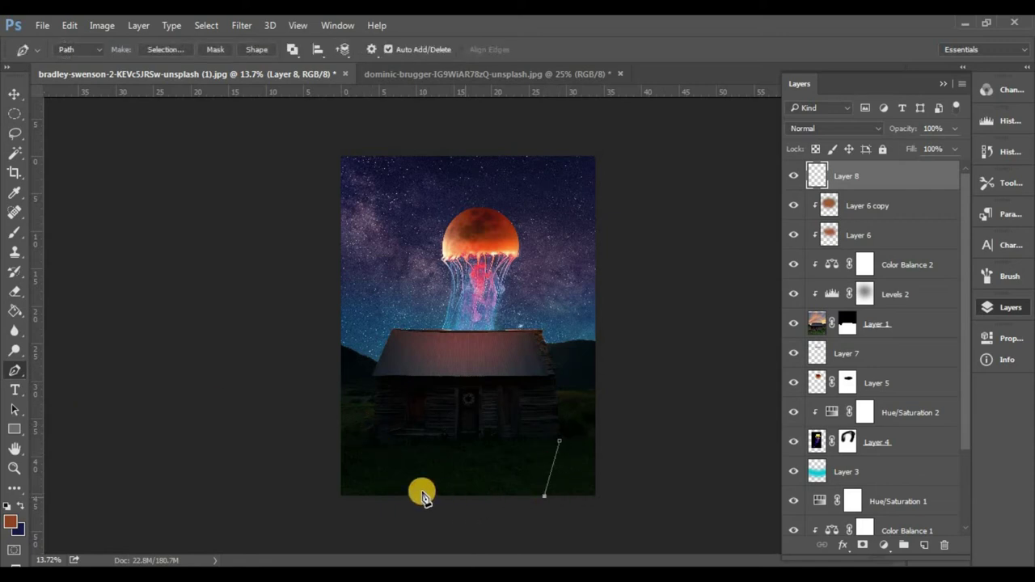
click(380, 500)
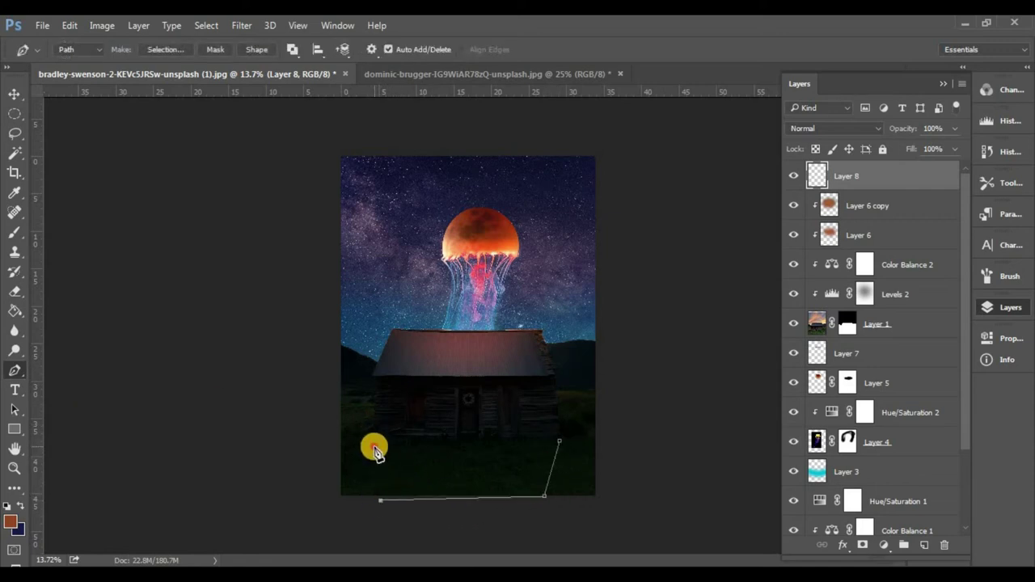
click(375, 448)
click(559, 440)
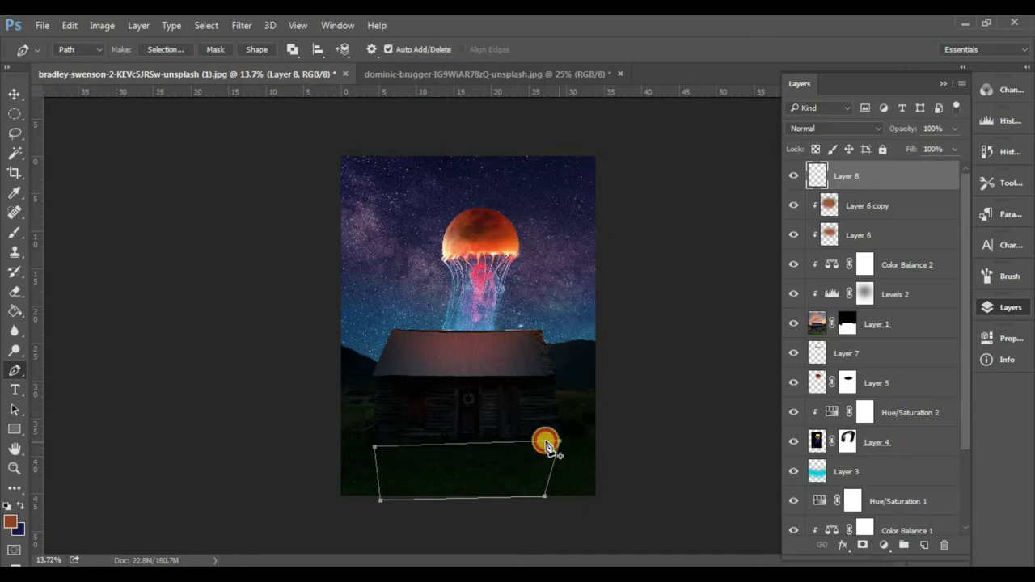
right_click(493, 458)
click(545, 134)
key(Return)
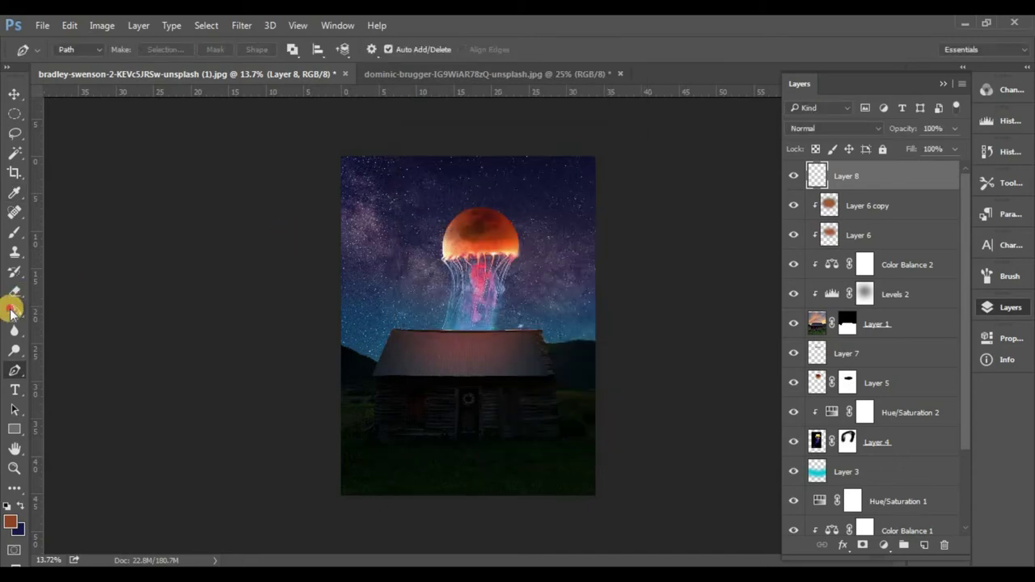
Fill the ground selection with black (#000000).
click(13, 314)
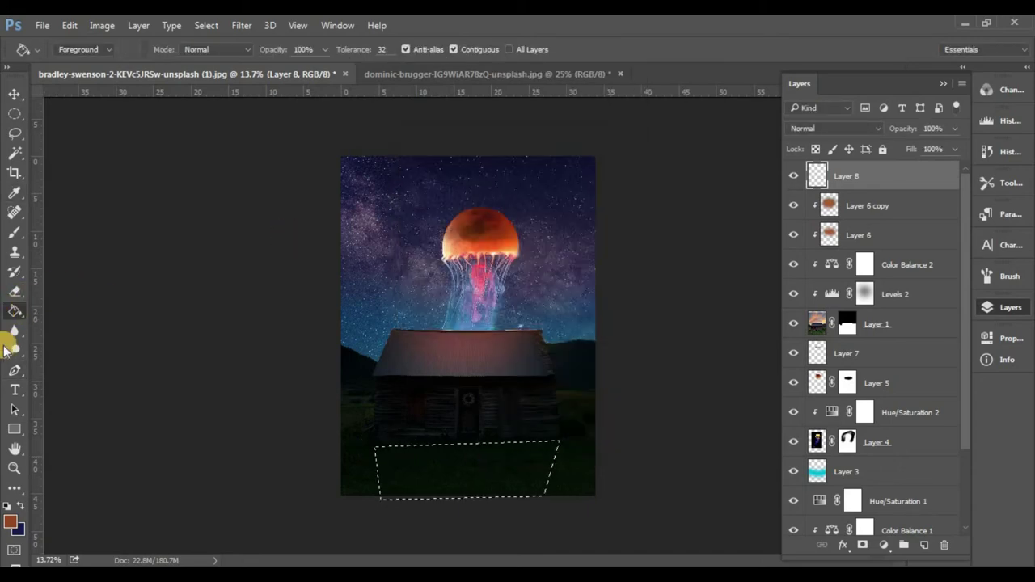
click(11, 523)
text(000000)
click(682, 306)
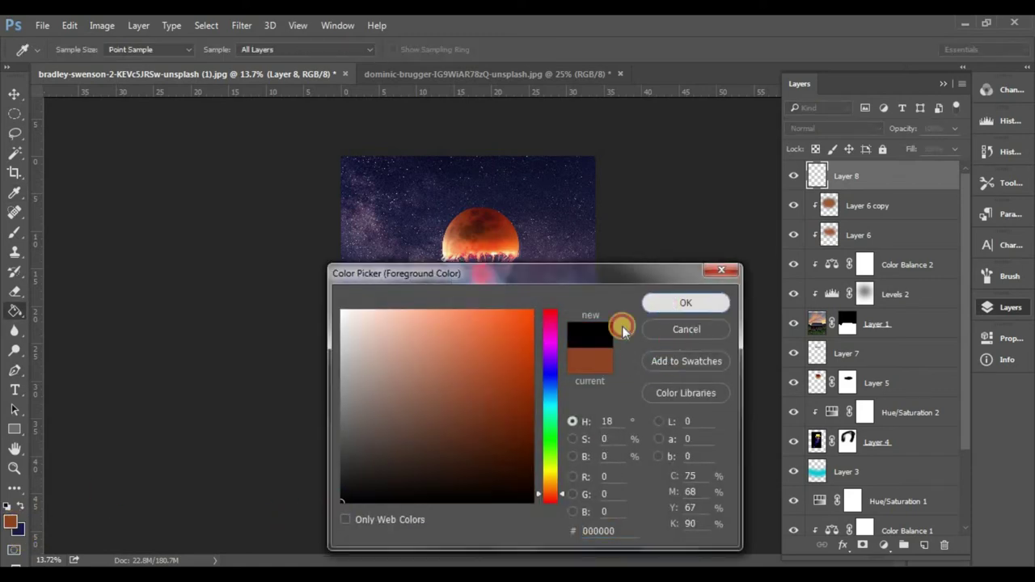
click(458, 453)
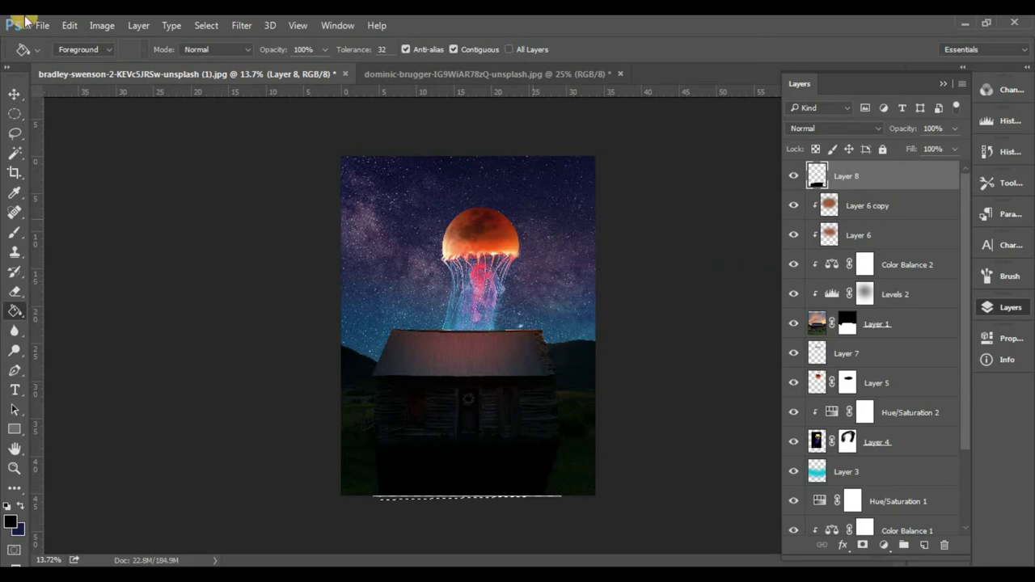
click(14, 94)
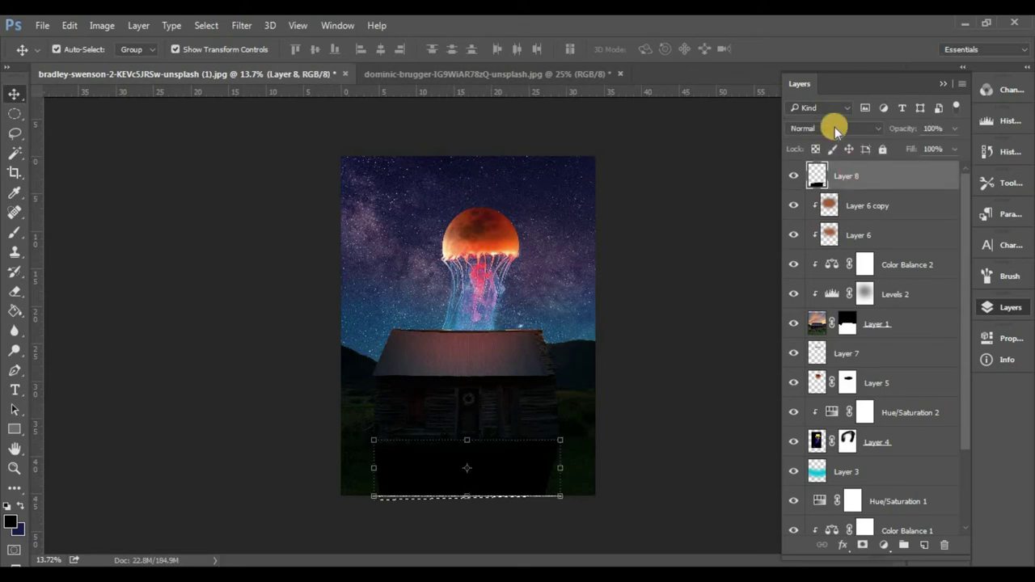
Set Layer 8 to Multiply, Gaussian Blur it 22.2 px, and commit its placement.
click(835, 127)
click(801, 177)
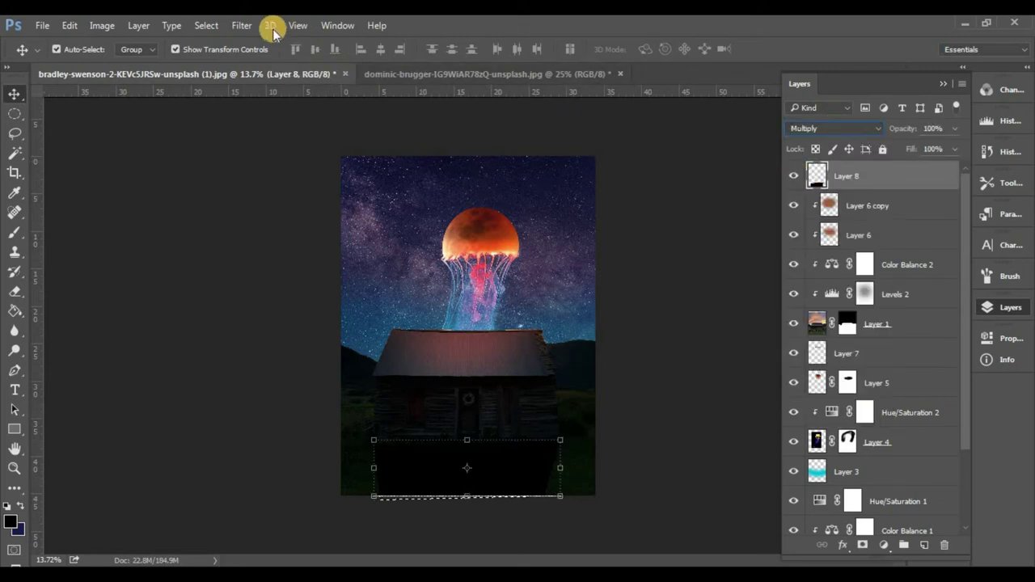
click(242, 25)
mouse_move(249, 192)
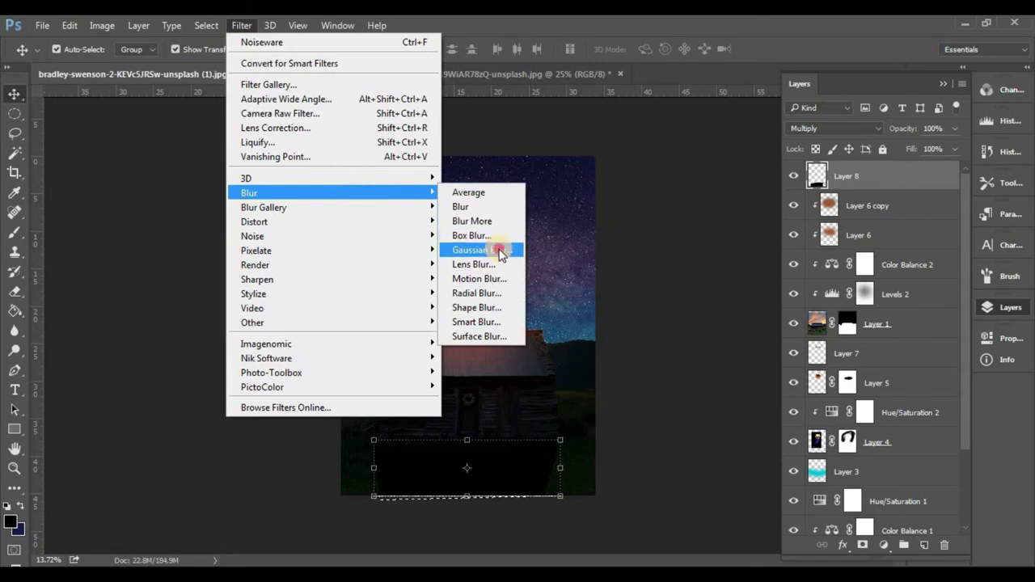
click(506, 246)
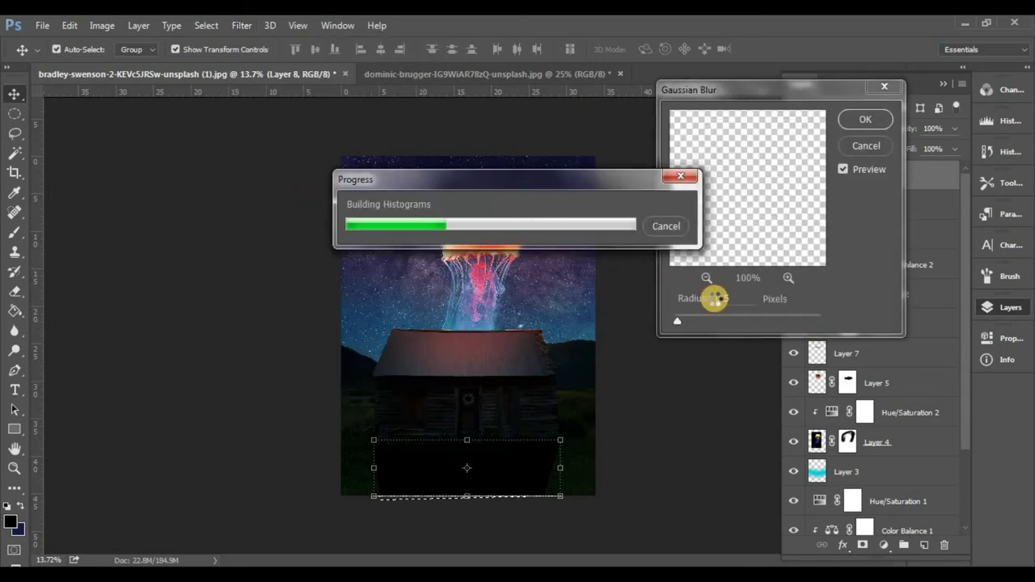
drag(725, 319, 740, 322)
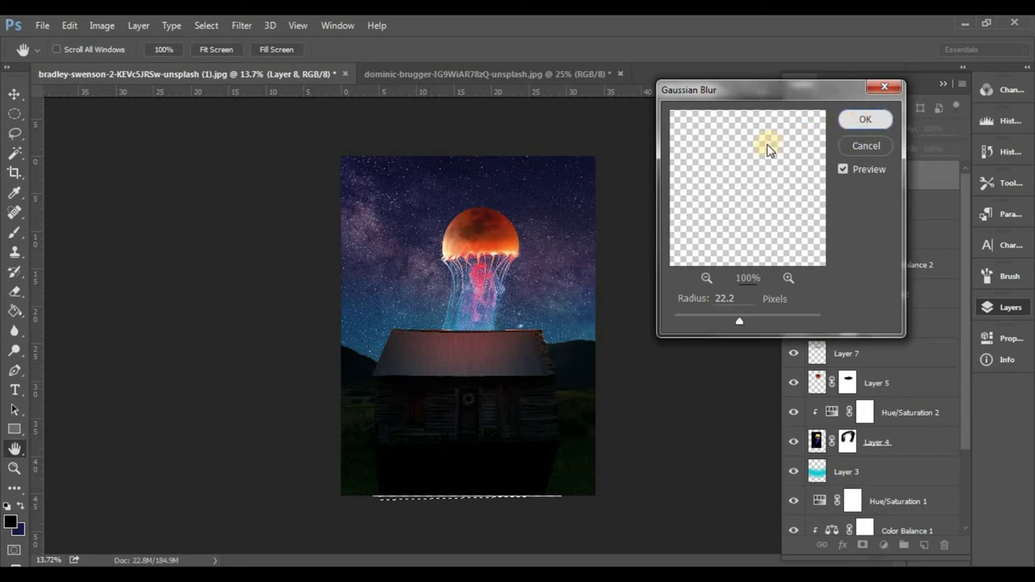
key(Return)
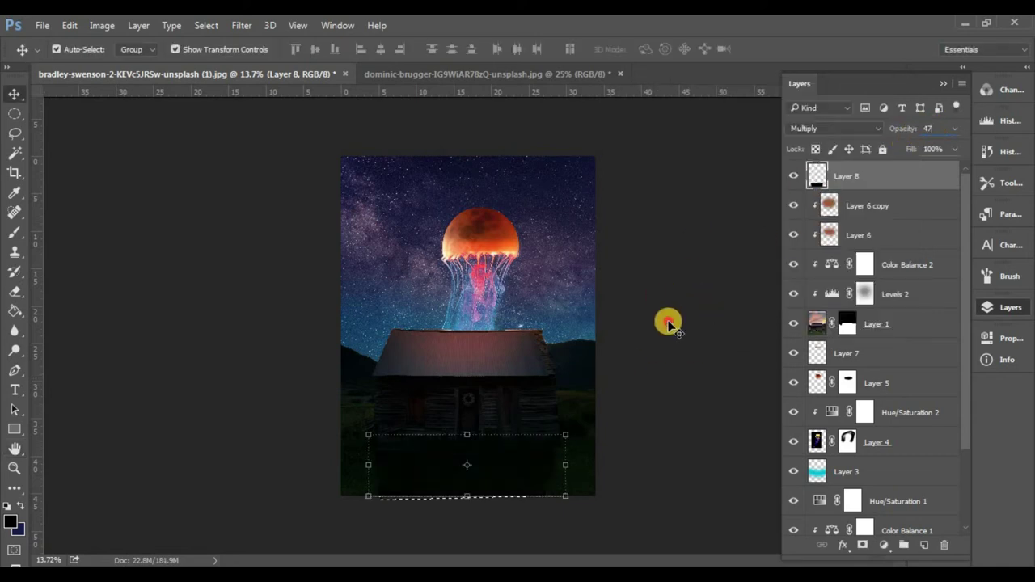
click(647, 344)
scroll(509, 465, up, 5)
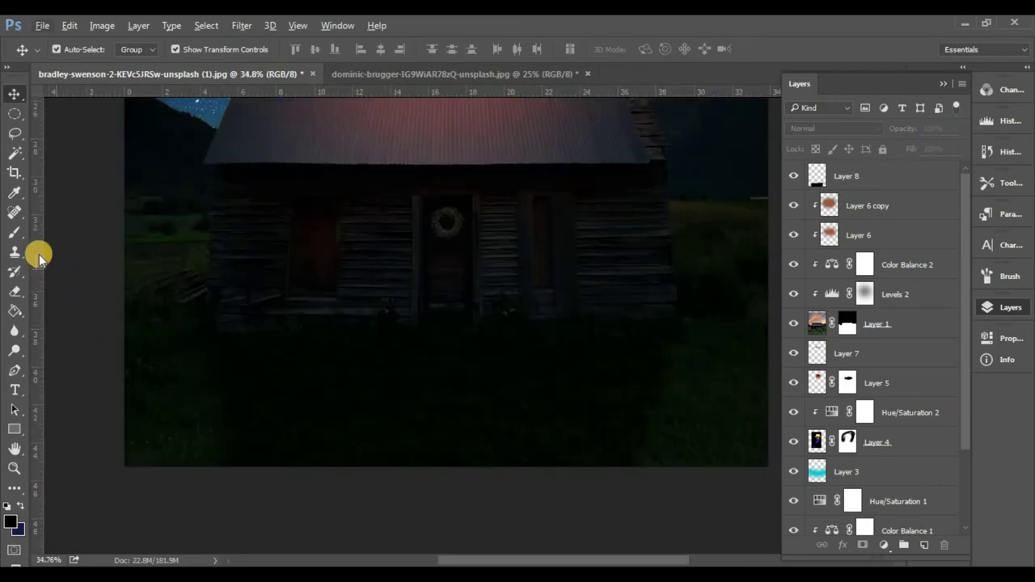
With Layer 8 active, set up a soft 306 px Eraser at 51% opacity and flow.
click(15, 232)
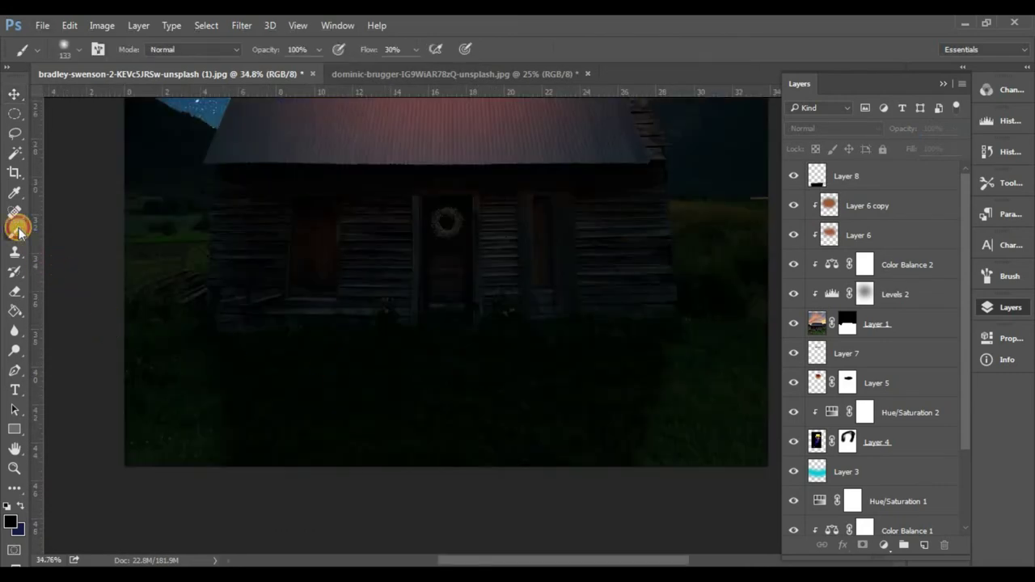
click(878, 188)
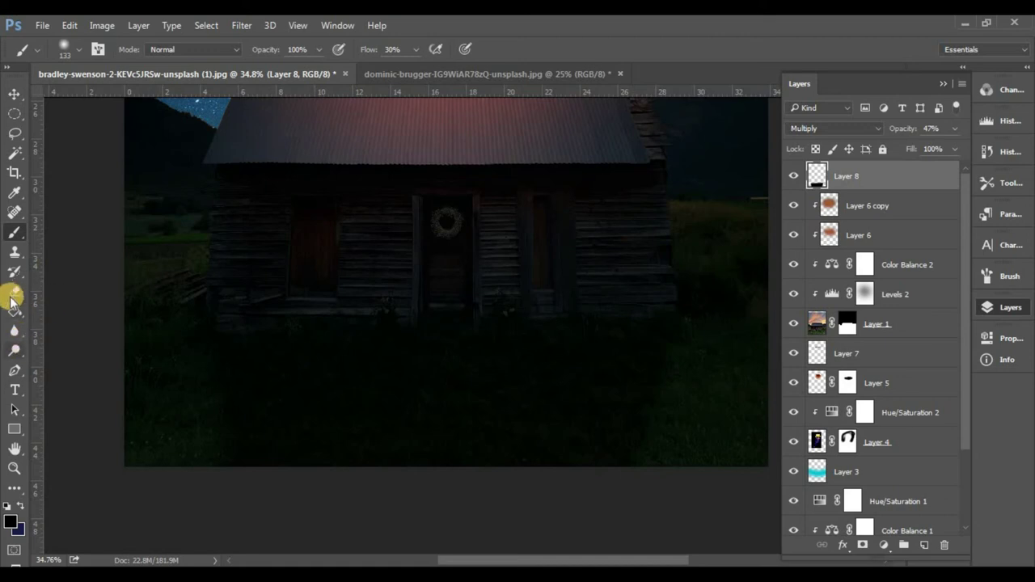
click(15, 289)
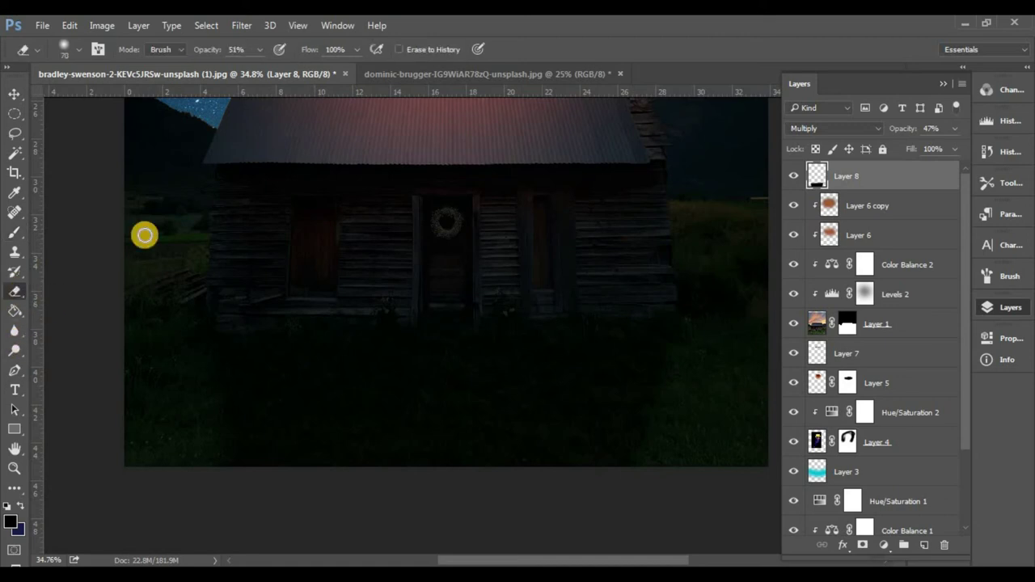
click(283, 53)
drag(275, 55, 270, 55)
right_click(394, 106)
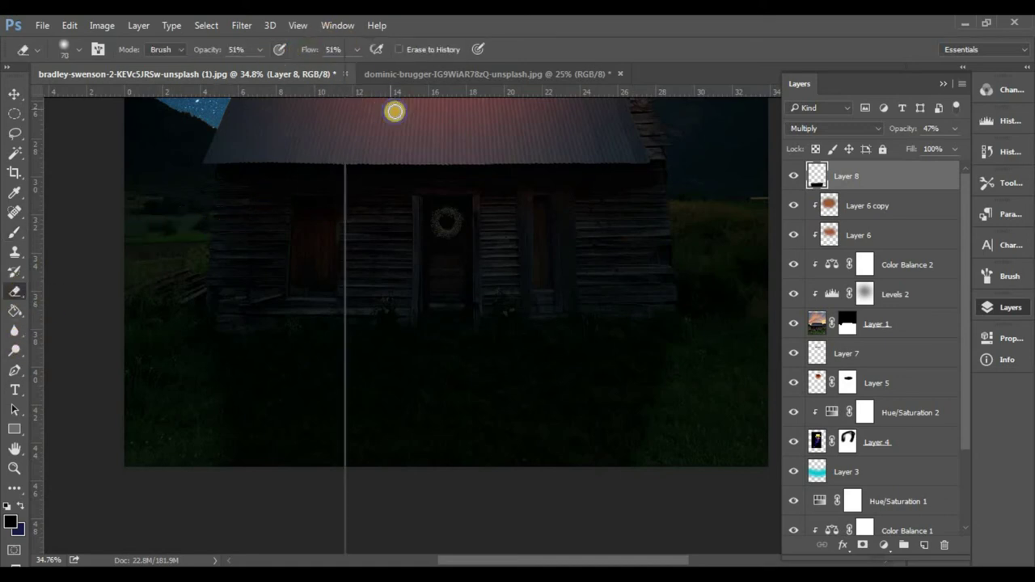
key(Return)
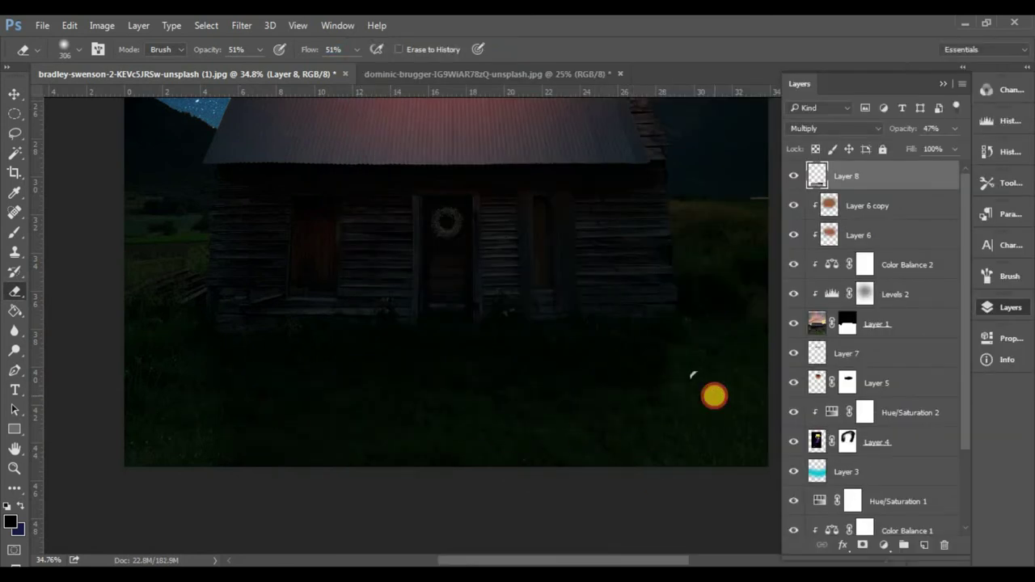
Toggle Layer 8's visibility to compare the darkened foreground.
click(793, 181)
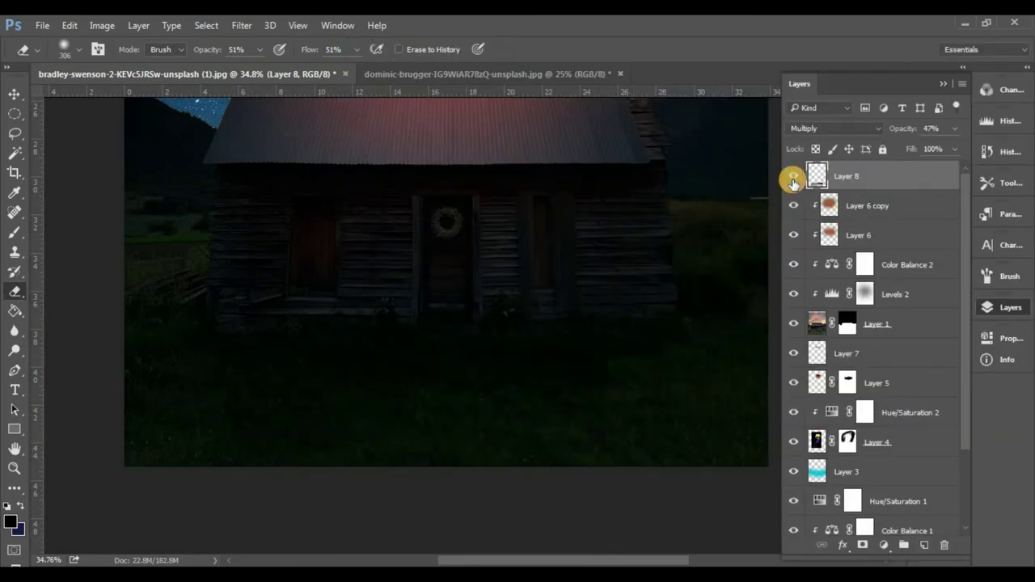
scroll(399, 263, down, 5)
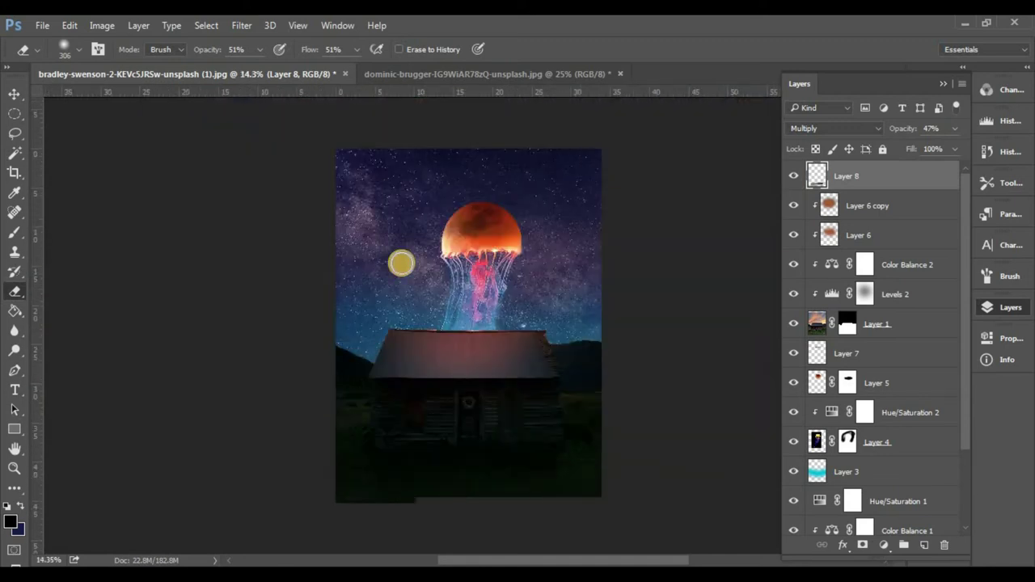
scroll(547, 318, down, 2)
scroll(548, 319, down, 1)
scroll(547, 319, up, 1)
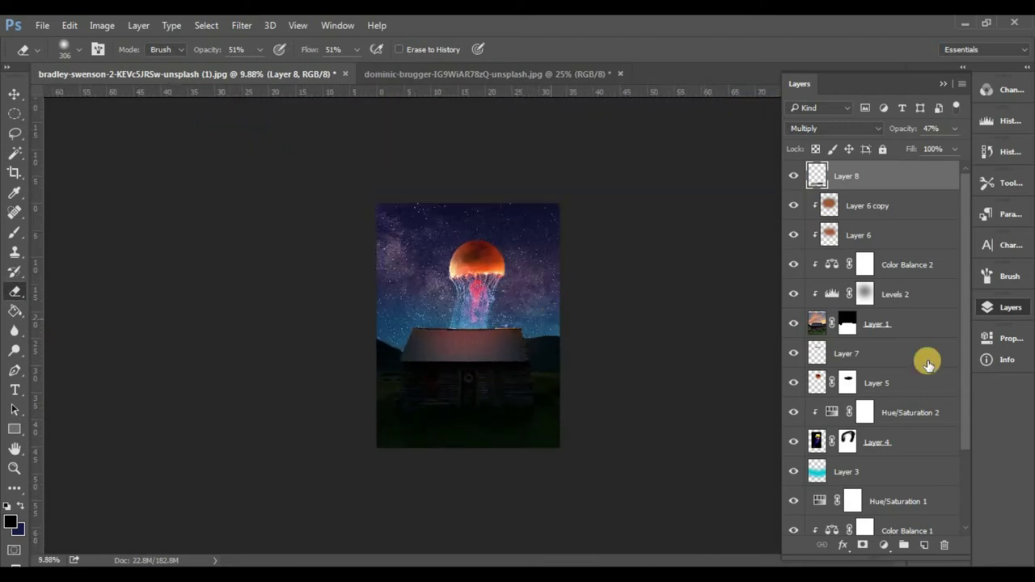
On new Layer 9, set up a 511 px, 0% hardness brush at 27% opacity.
click(923, 544)
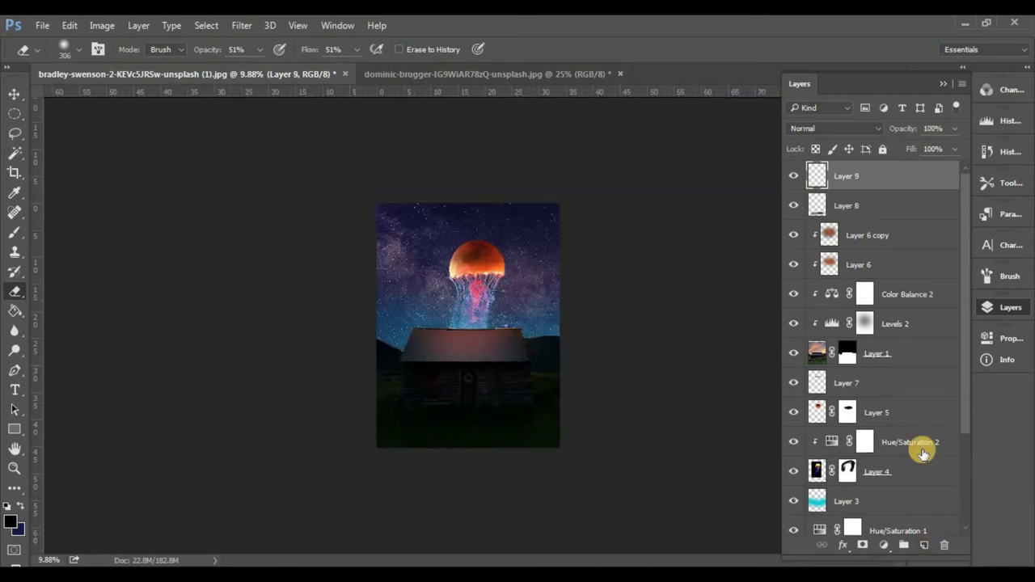
click(15, 232)
scroll(576, 308, up, 2)
scroll(570, 323, up, 2)
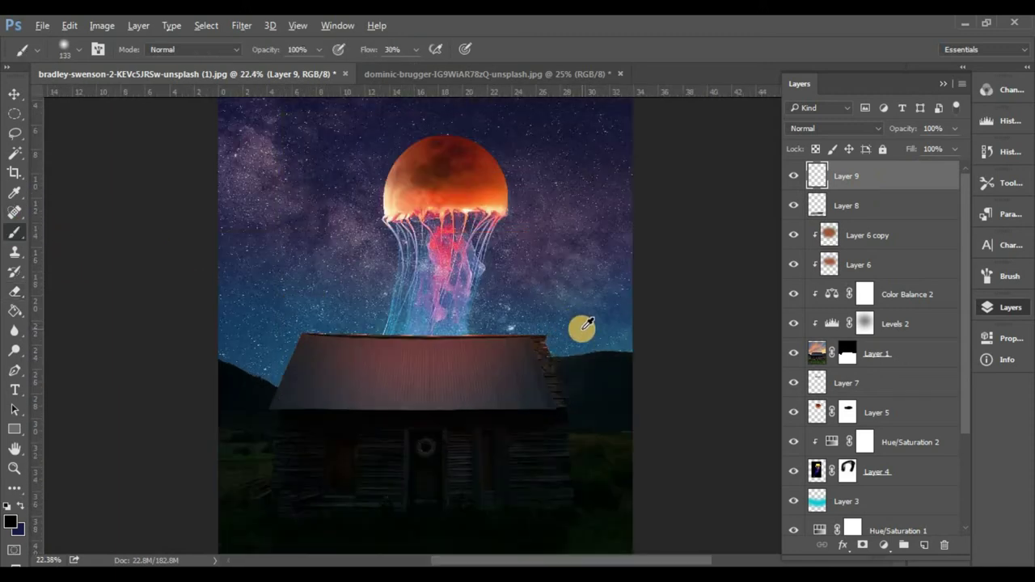
right_click(590, 338)
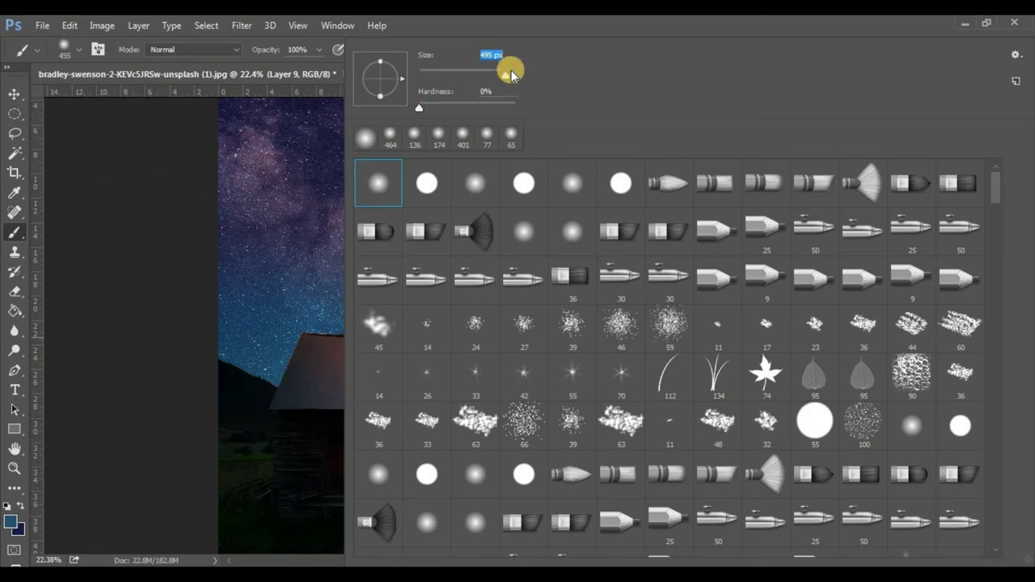
drag(505, 78, 554, 105)
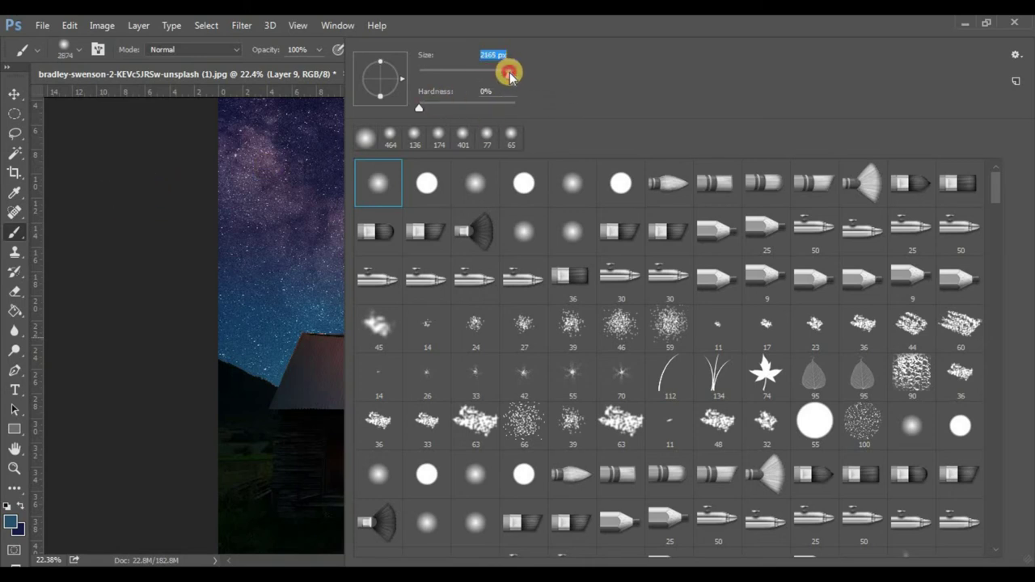
drag(511, 73, 507, 75)
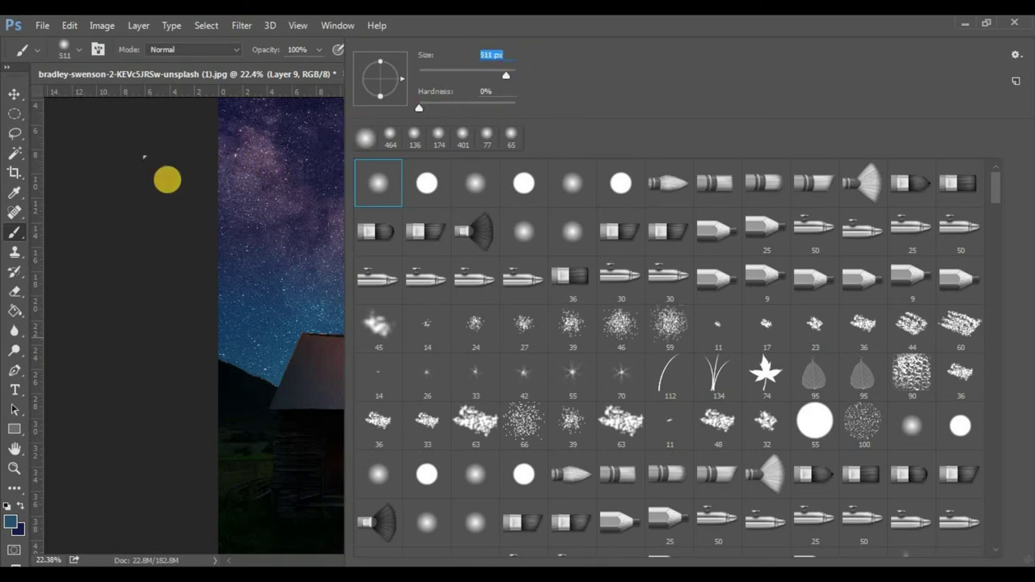
click(168, 179)
drag(270, 50, 214, 61)
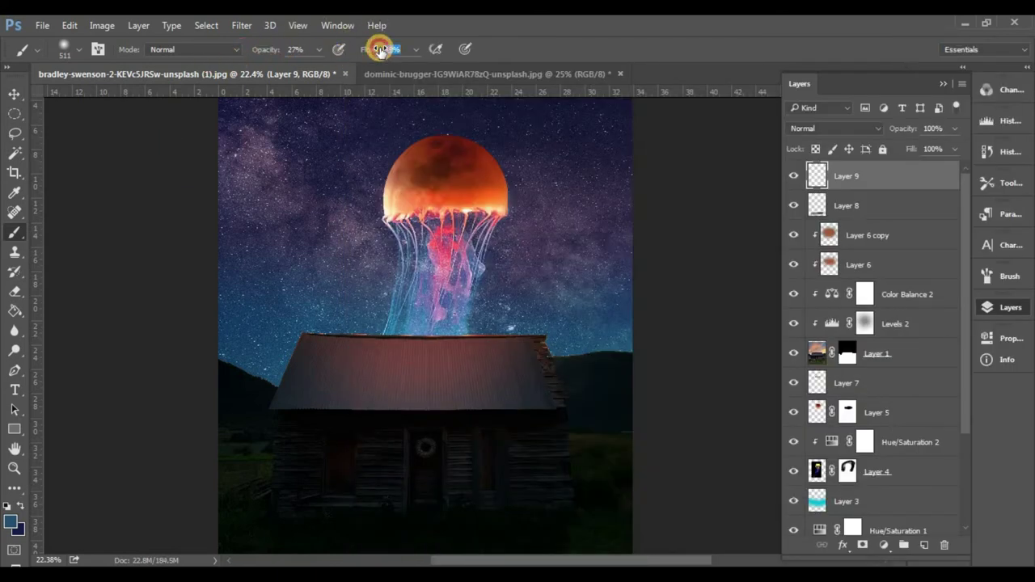
Paint faint teal-blue haze along the lower right and bottom edge.
scroll(610, 324, down, 1)
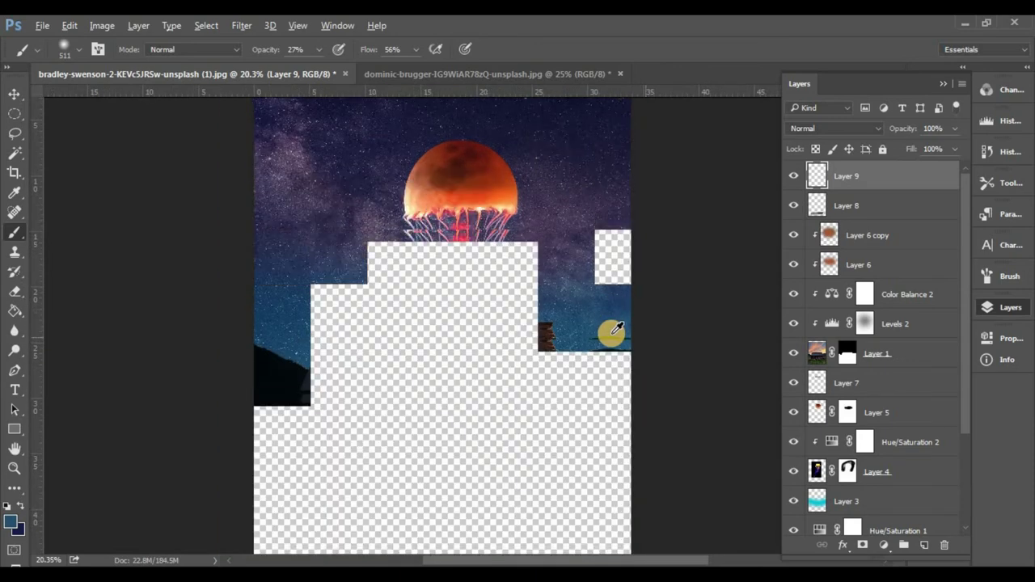
scroll(609, 340, down, 1)
drag(594, 455, 606, 552)
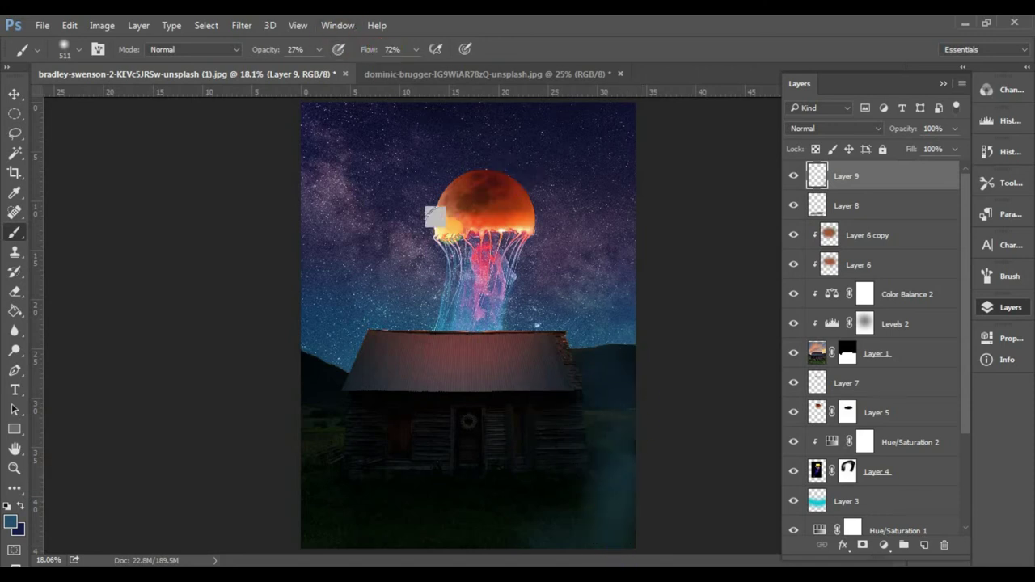
drag(558, 530, 276, 516)
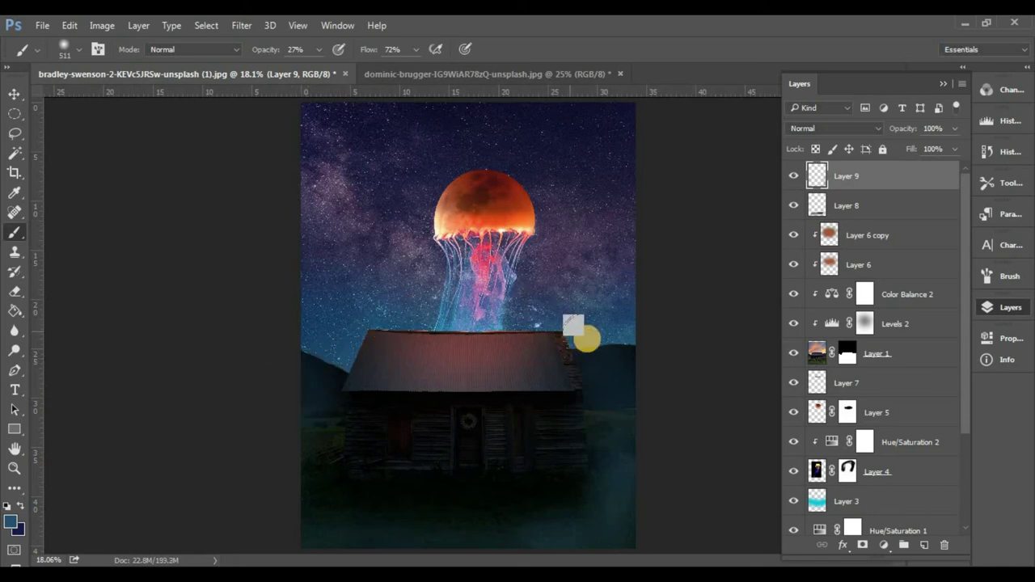
Switch Layer 9 to Color Dodge and brush a glow across the sky near the cabin roof.
click(832, 129)
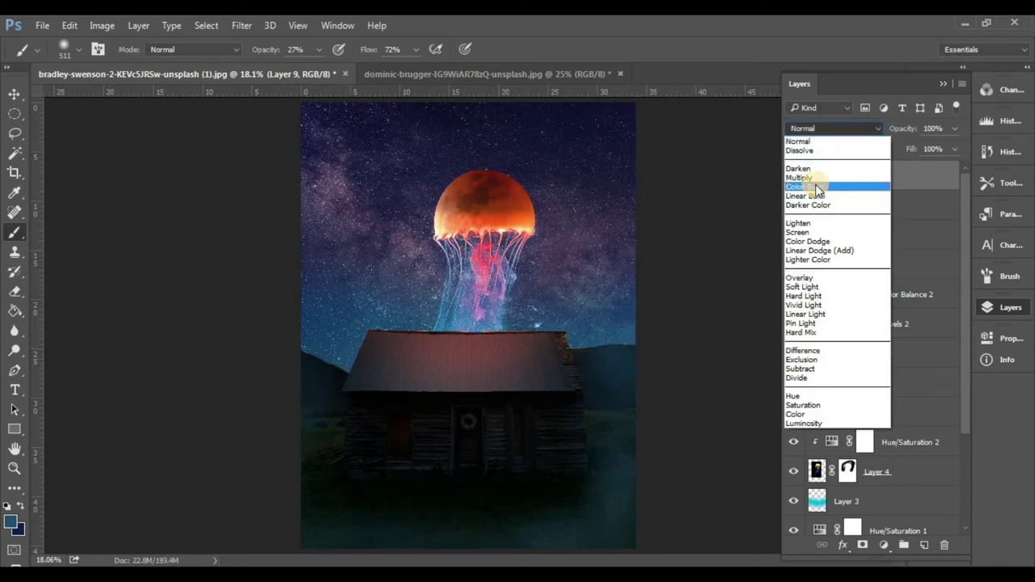
click(805, 187)
click(812, 128)
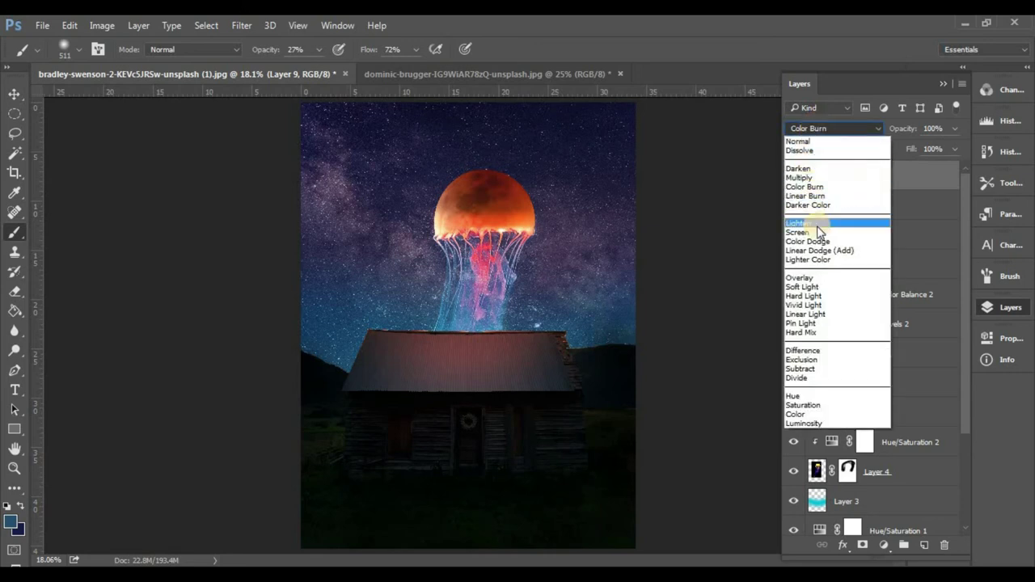
click(821, 241)
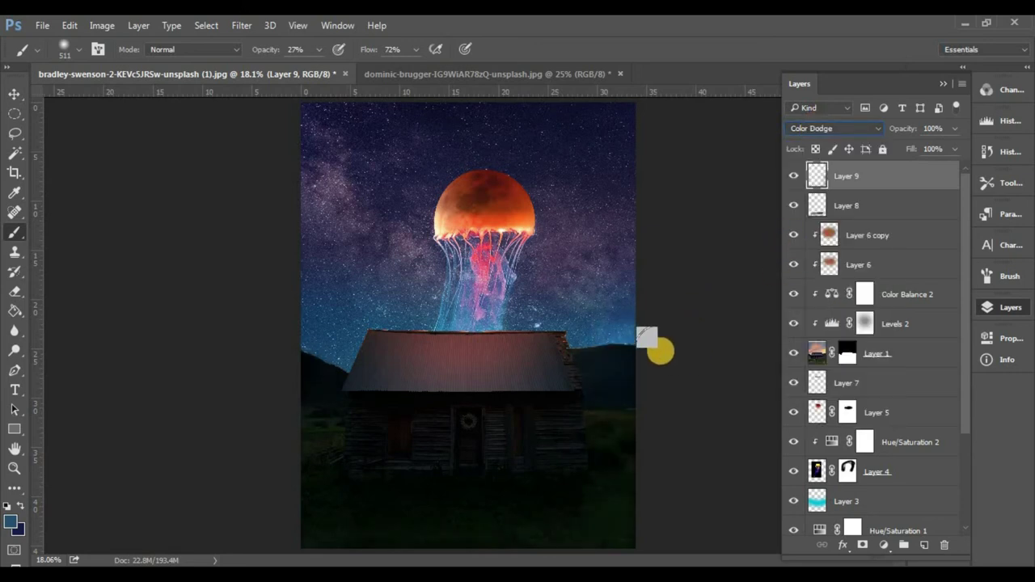
mouse_move(329, 341)
mouse_down()
mouse_move(403, 324)
mouse_move(624, 342)
mouse_move(484, 283)
mouse_move(342, 294)
mouse_move(598, 275)
mouse_up()
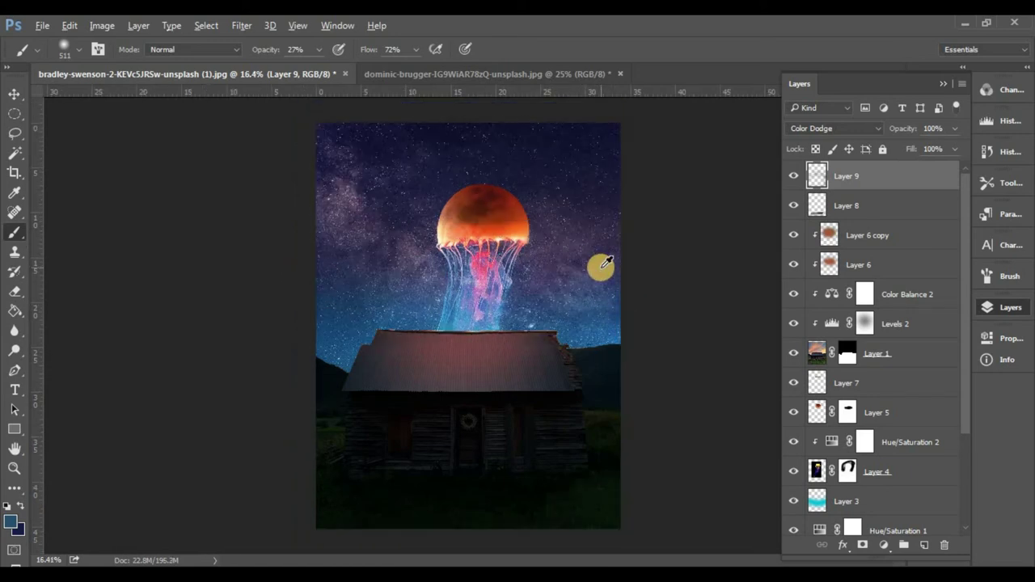
scroll(603, 265, down, 2)
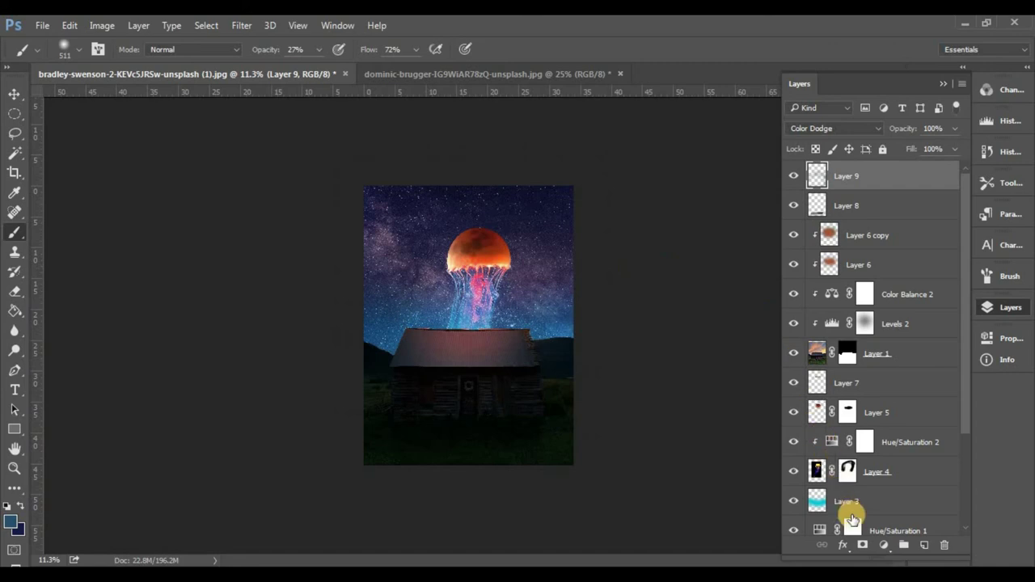
Stamp visible layers into Layer 10 and add Levels with Blue 0/0.89/239, output 17–214.
key(ctrl+shift+alt+e)
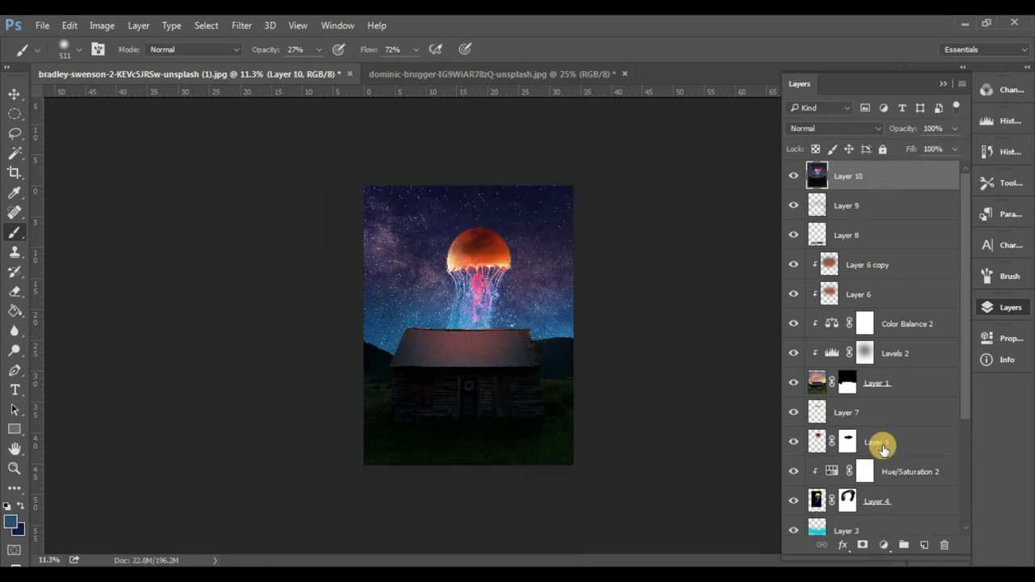
click(883, 545)
click(889, 288)
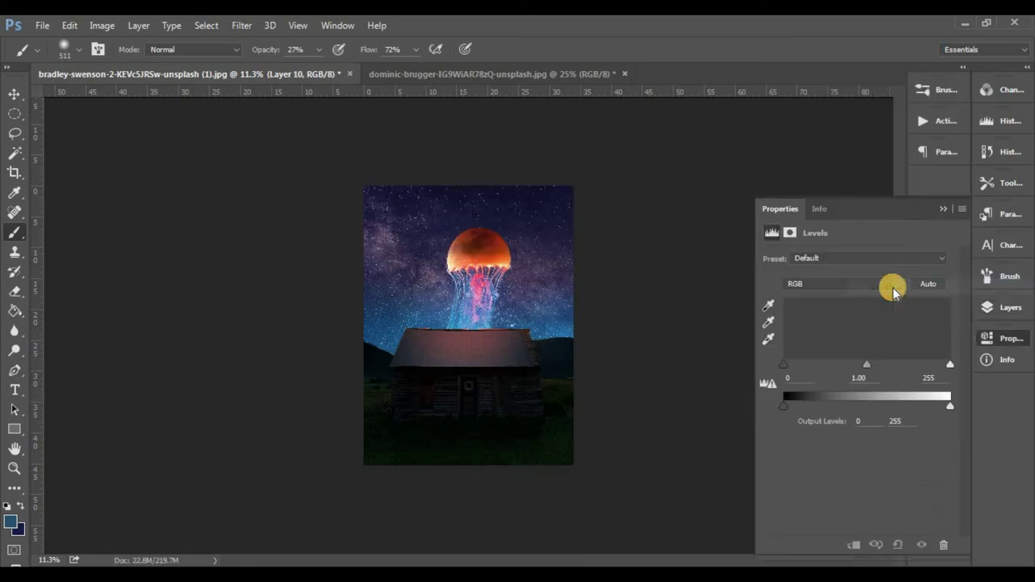
click(838, 283)
click(793, 323)
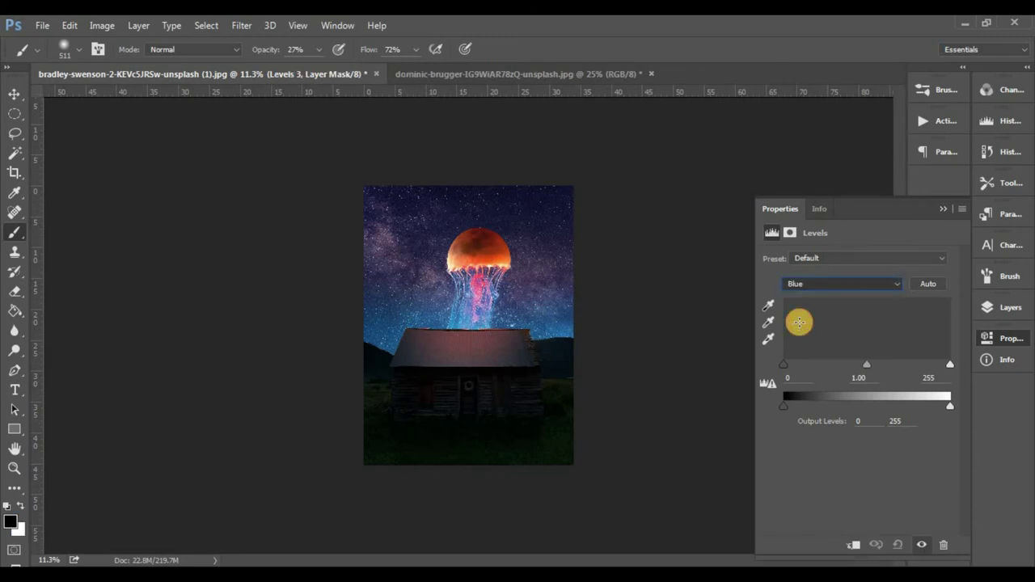
drag(782, 406, 787, 408)
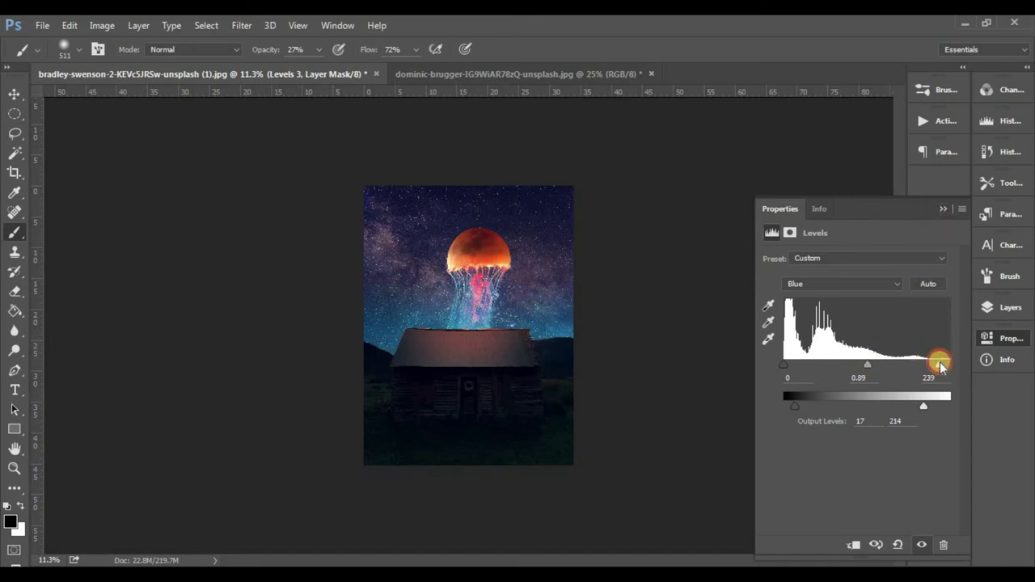
click(943, 209)
Add a Curves layer with Blue highlights pulled to 229, shadows lifted to 16, and a midpoint.
click(1011, 308)
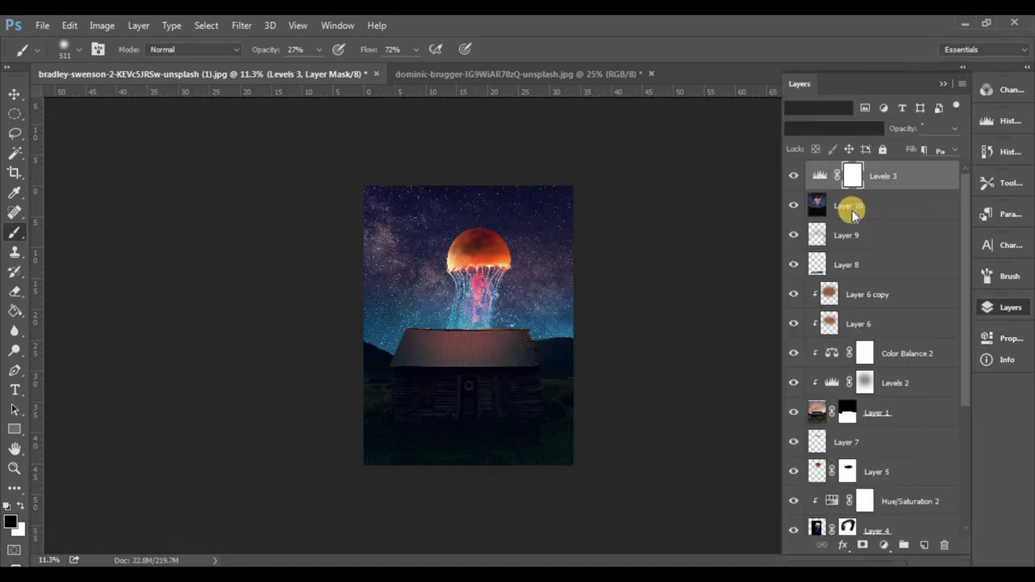
click(884, 545)
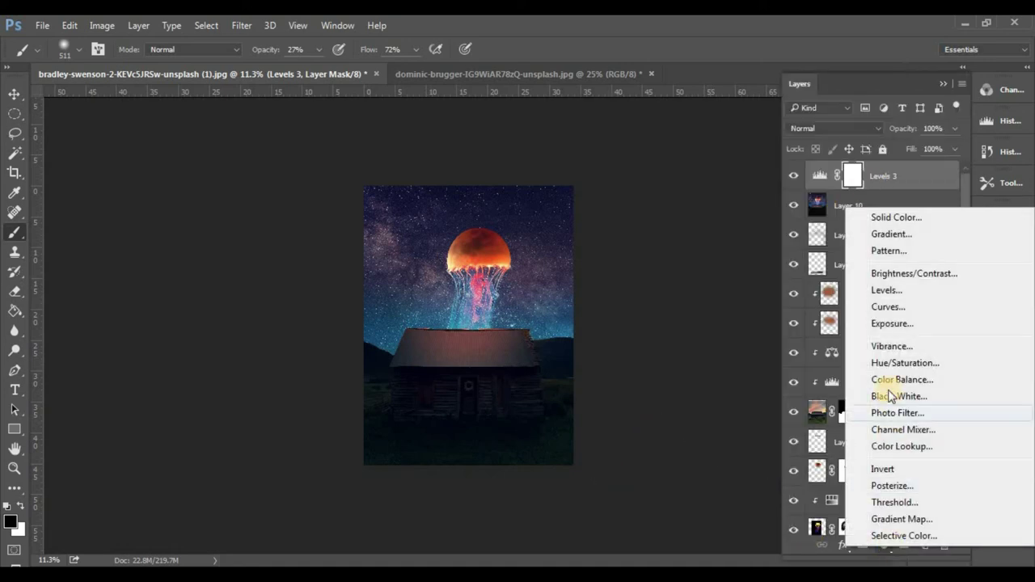
click(888, 306)
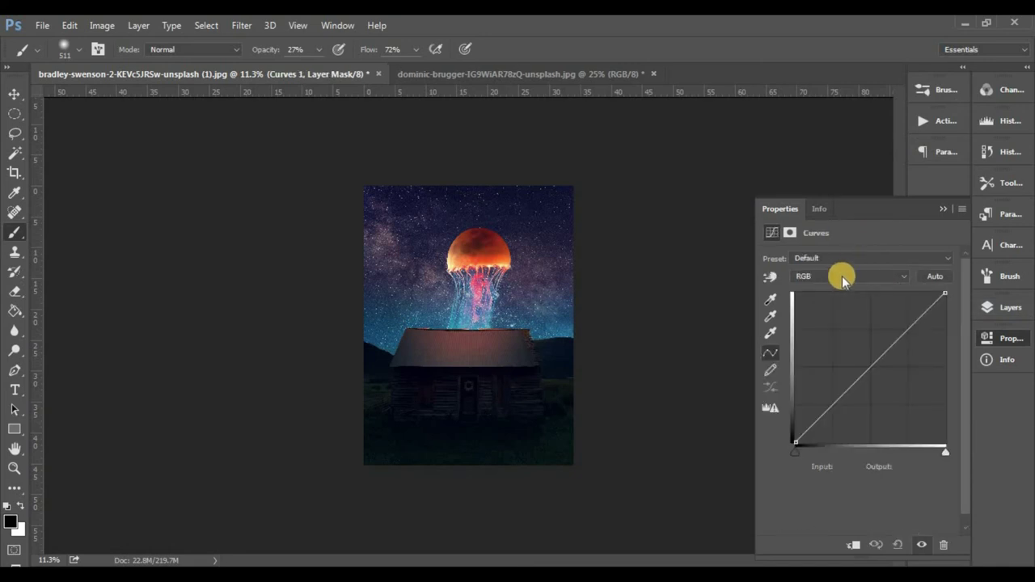
click(841, 275)
click(803, 317)
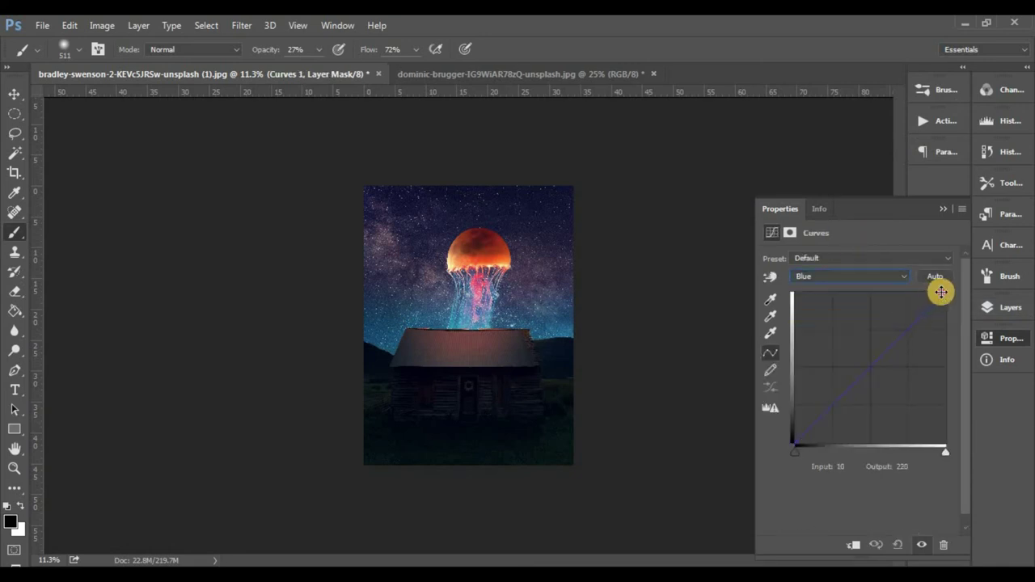
drag(945, 291, 944, 308)
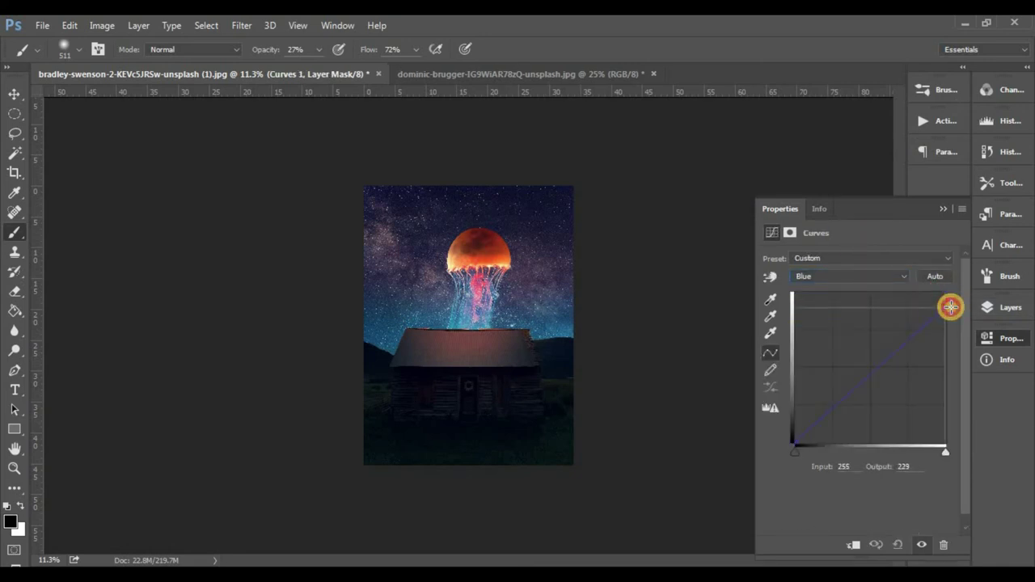
click(838, 408)
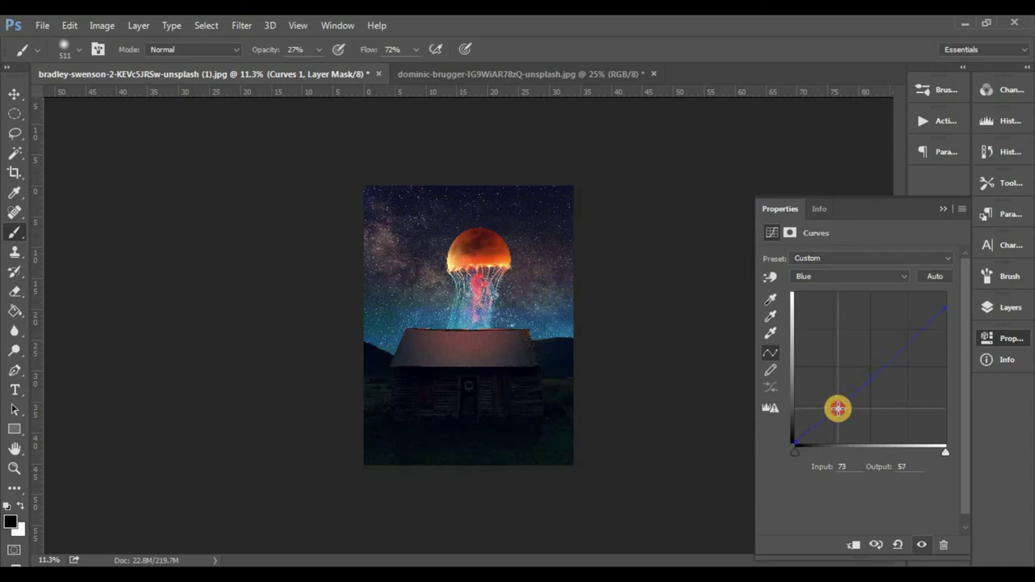
drag(794, 443, 794, 434)
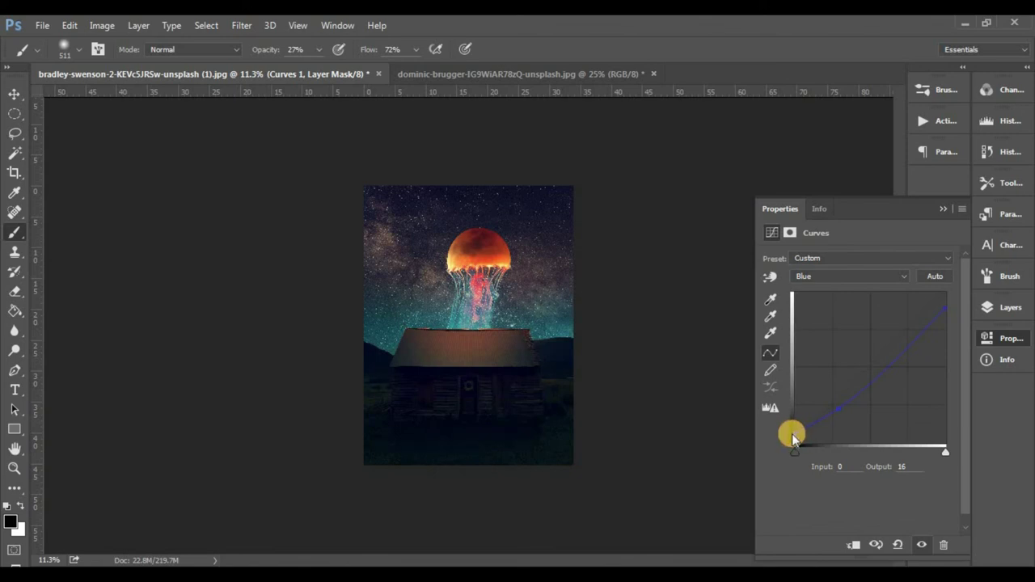
click(945, 307)
click(835, 401)
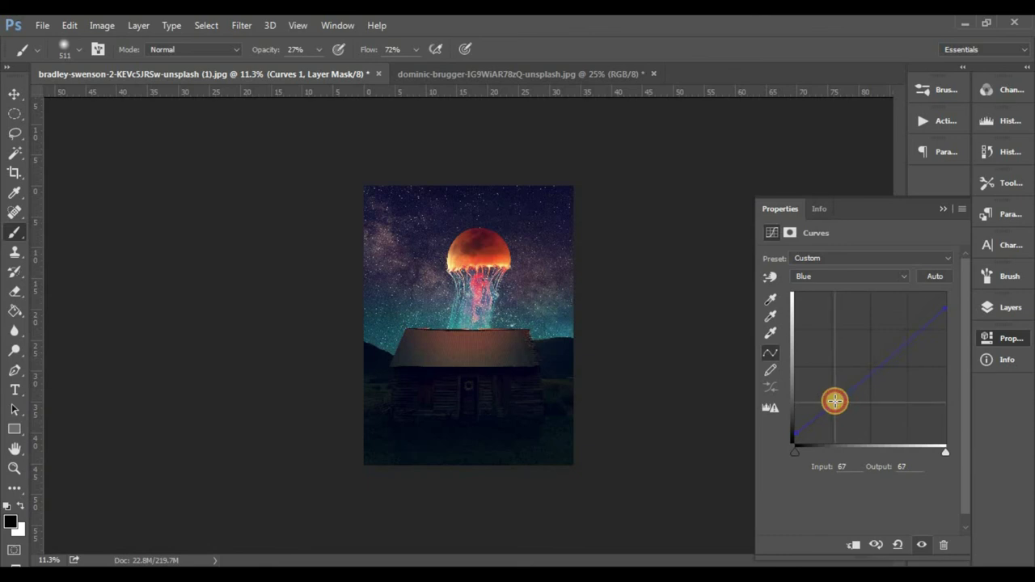
click(943, 209)
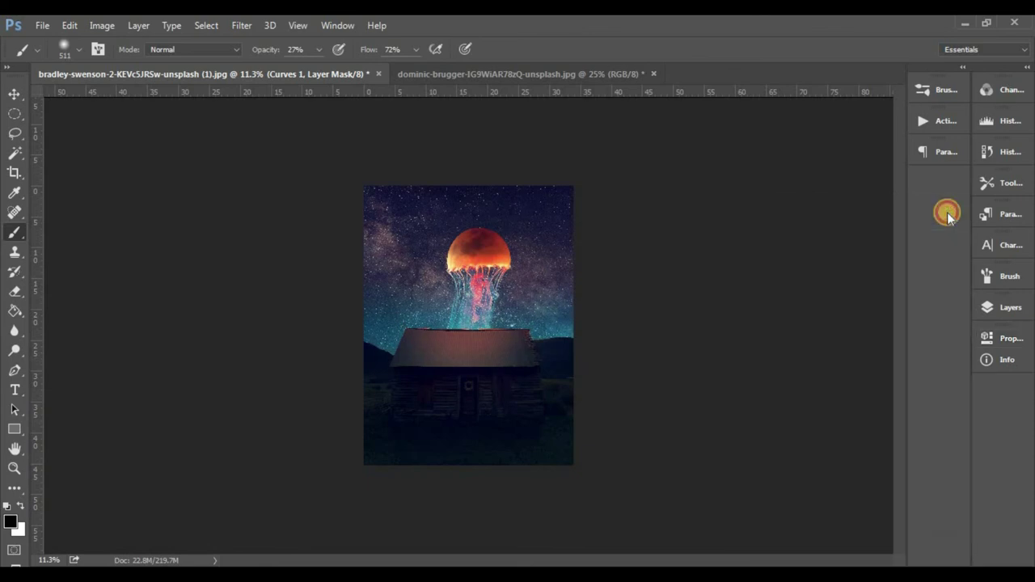
click(1011, 305)
Merge the visible layers into one layer and open the Camera Raw Filter on it.
key(ctrl+shift+e)
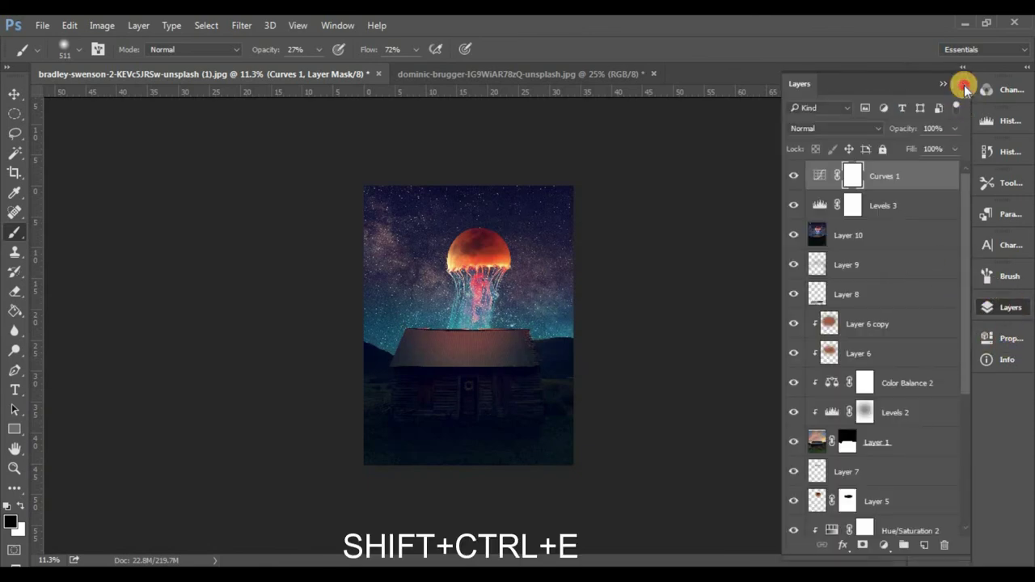
click(963, 84)
click(892, 477)
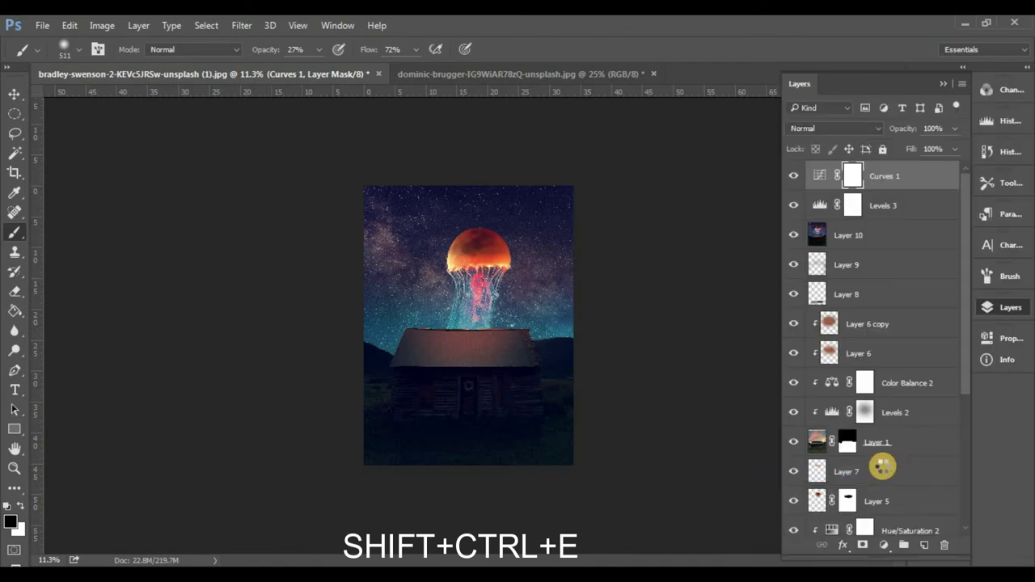
click(242, 25)
click(318, 118)
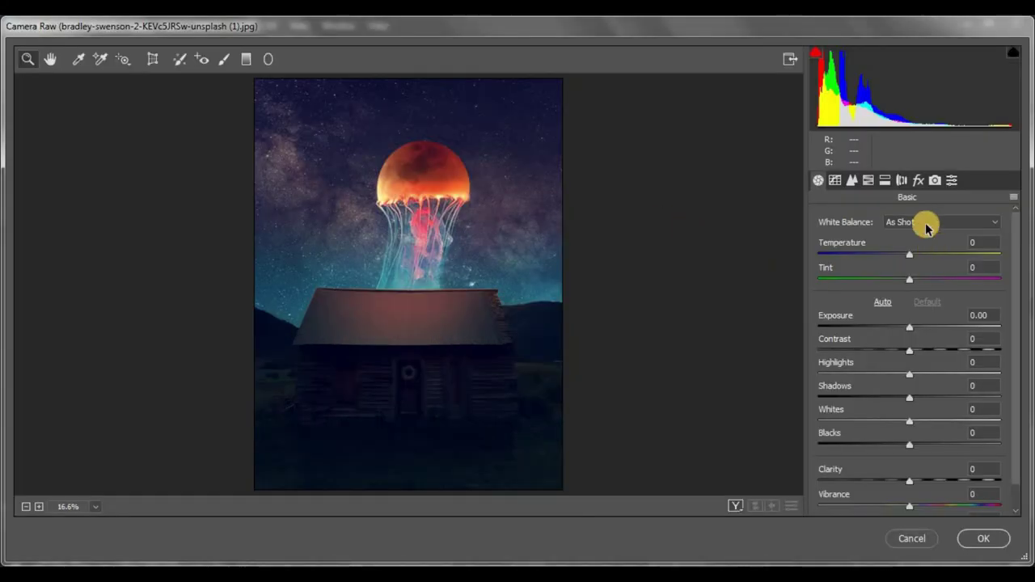
Cool the white balance to Temperature -10 and Tint -16.
drag(908, 254, 896, 258)
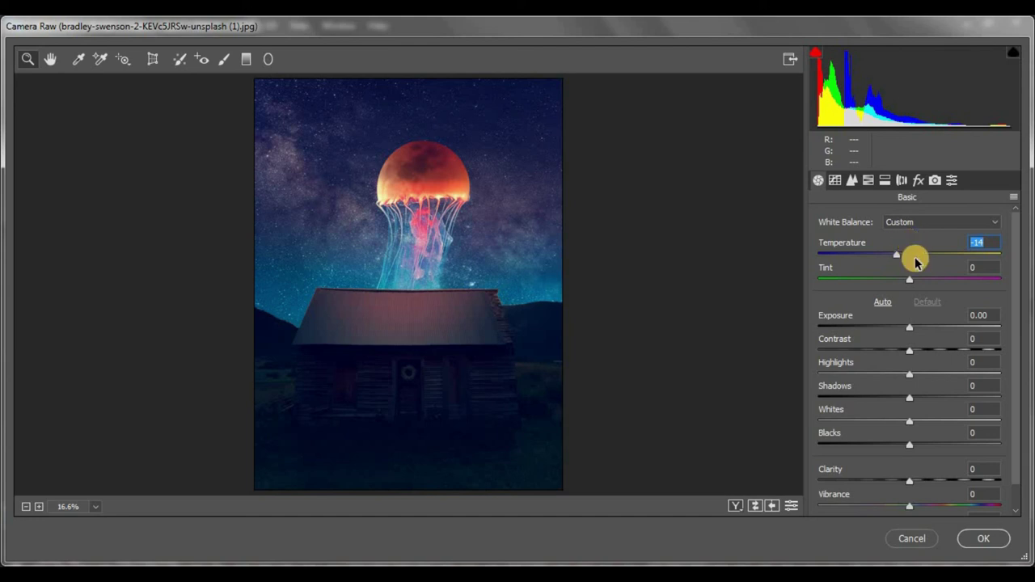
click(918, 281)
drag(920, 281, 896, 283)
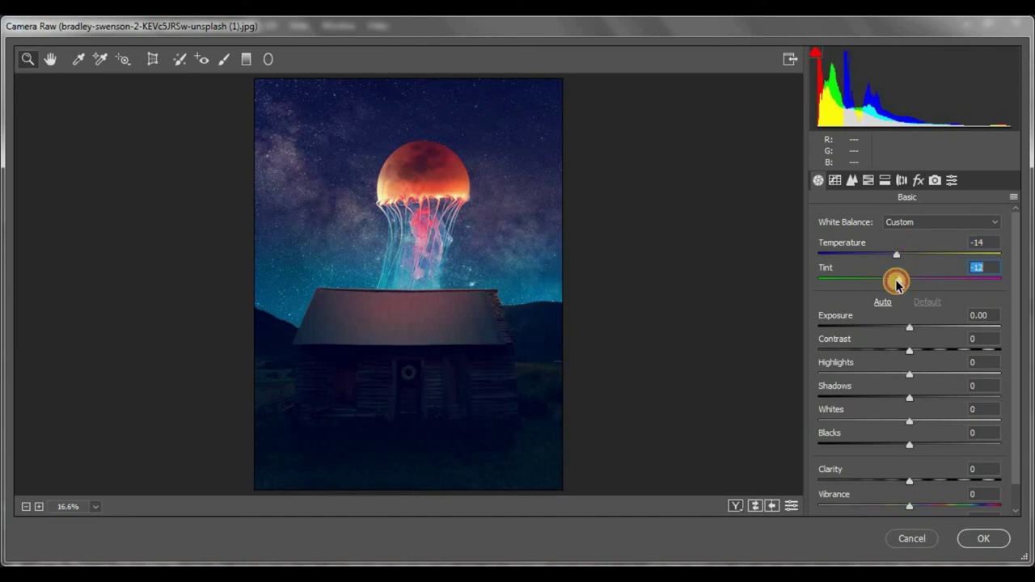
click(902, 257)
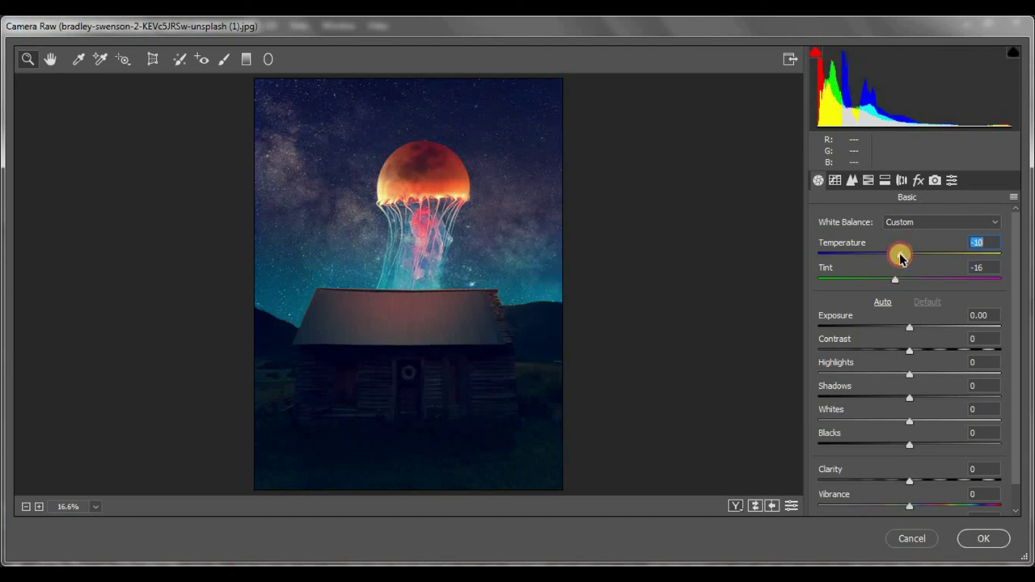
Set Exposure -0.50, Highlights +73, Shadows +41, brighten Whites slightly, and raise Blacks to +28.
drag(906, 325, 899, 325)
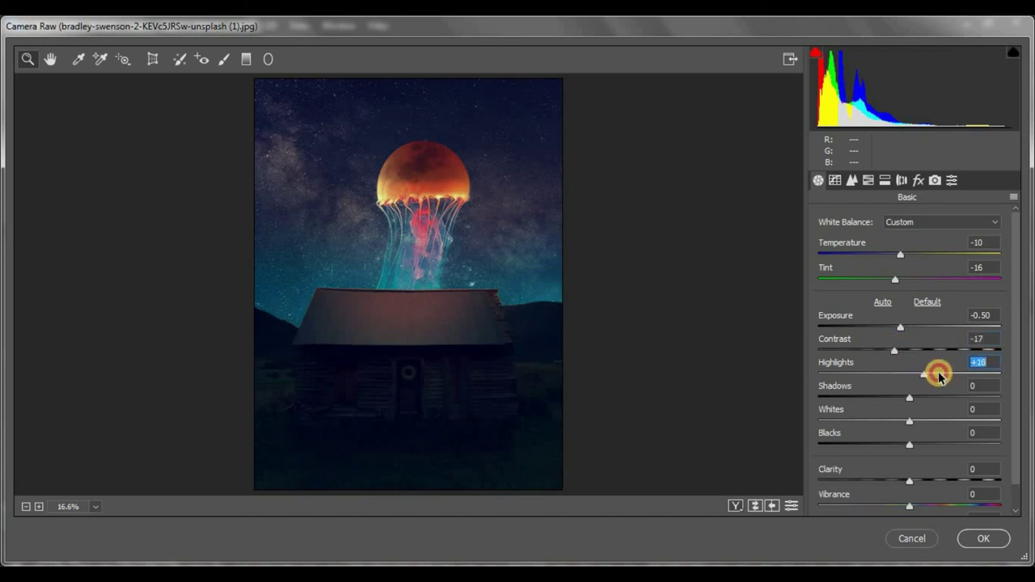
drag(943, 374, 975, 373)
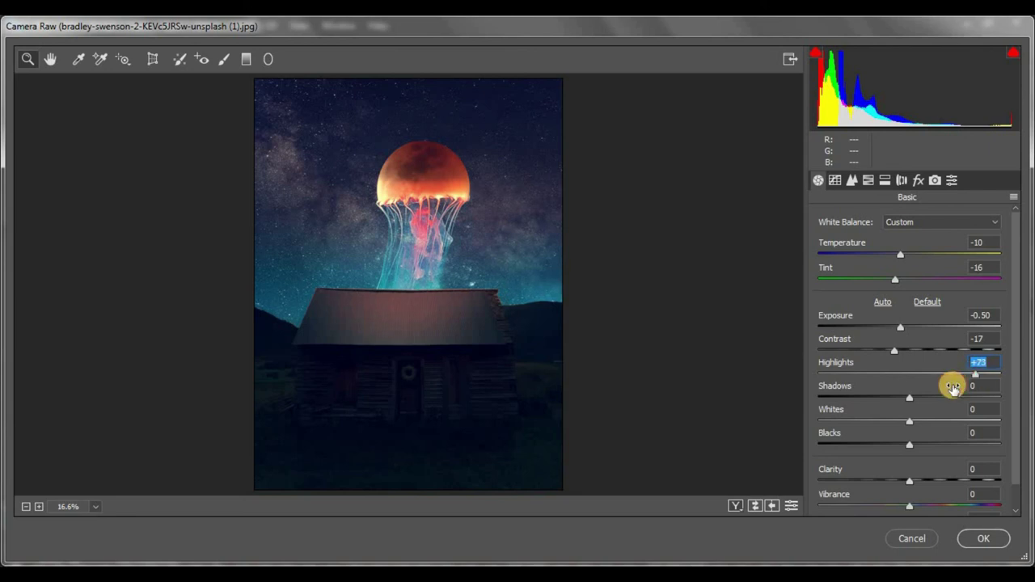
drag(916, 398, 946, 397)
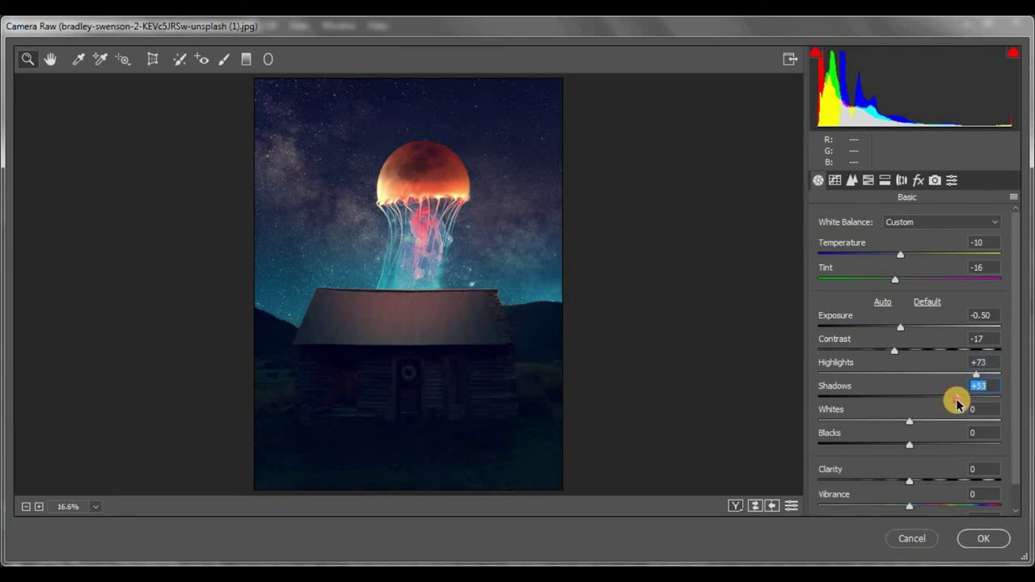
click(920, 421)
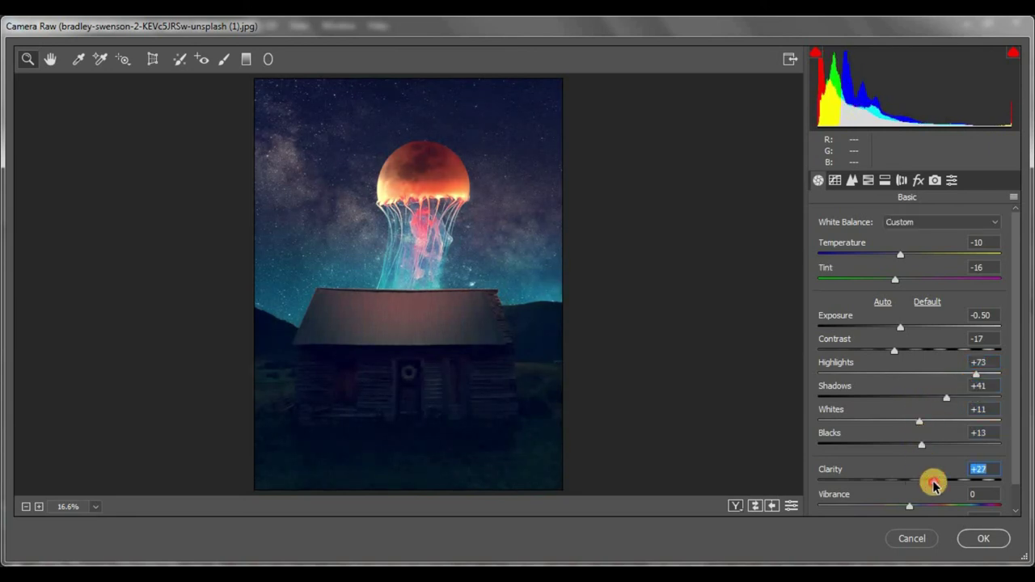
click(930, 444)
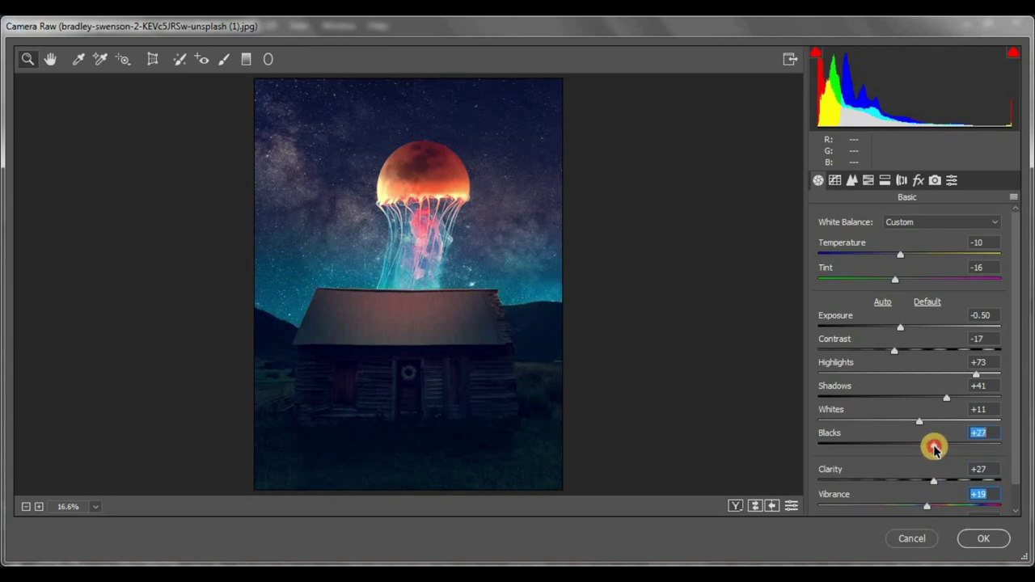
click(867, 180)
Shift the blue and purple hues, then brighten aquas and boost their saturation to +31.
drag(914, 424, 938, 424)
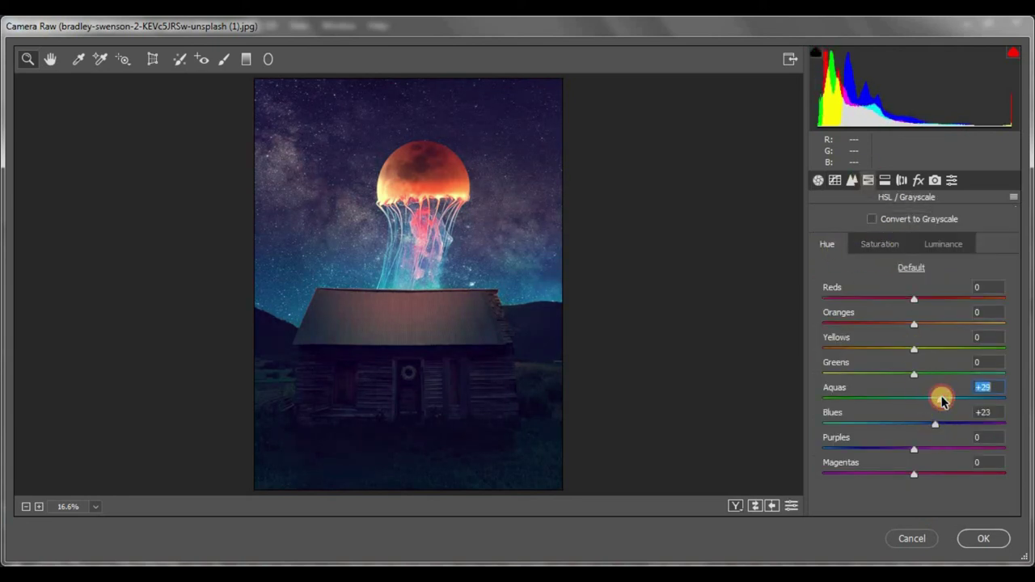
click(890, 447)
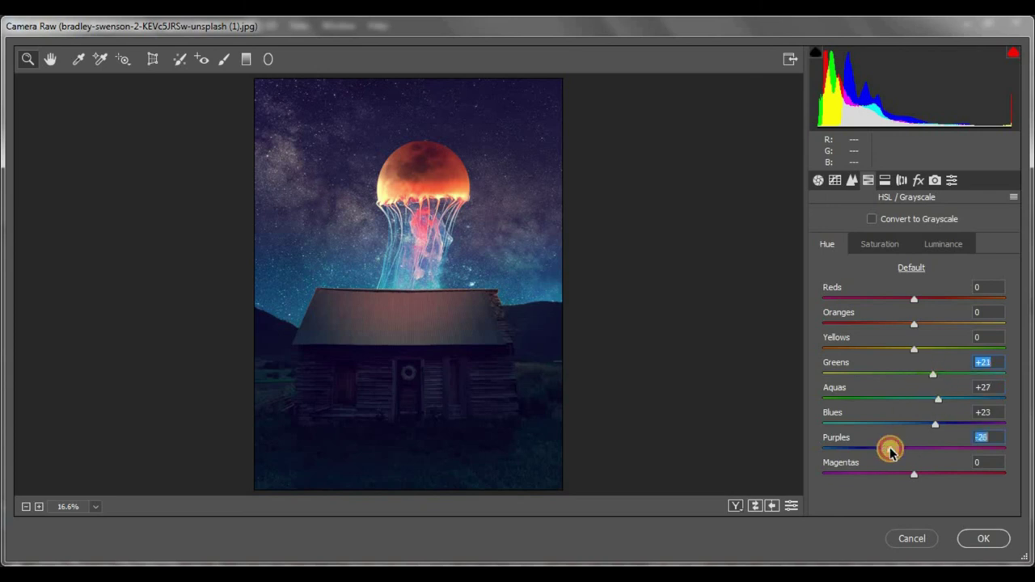
click(943, 243)
click(940, 398)
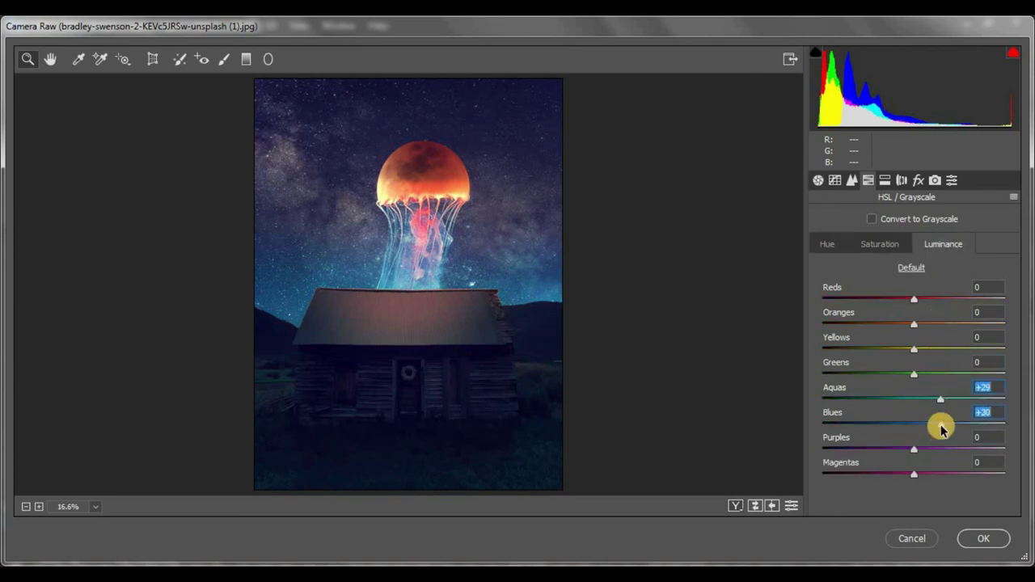
click(880, 243)
click(940, 399)
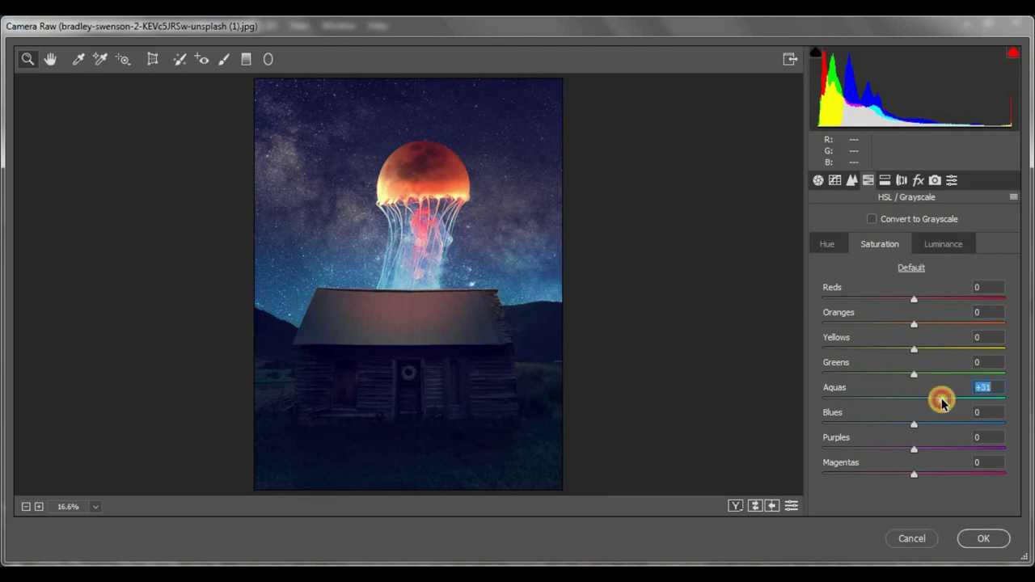
Add a -30 post-crop vignette with Feather 79 and apply the Camera Raw grade.
click(918, 180)
click(881, 431)
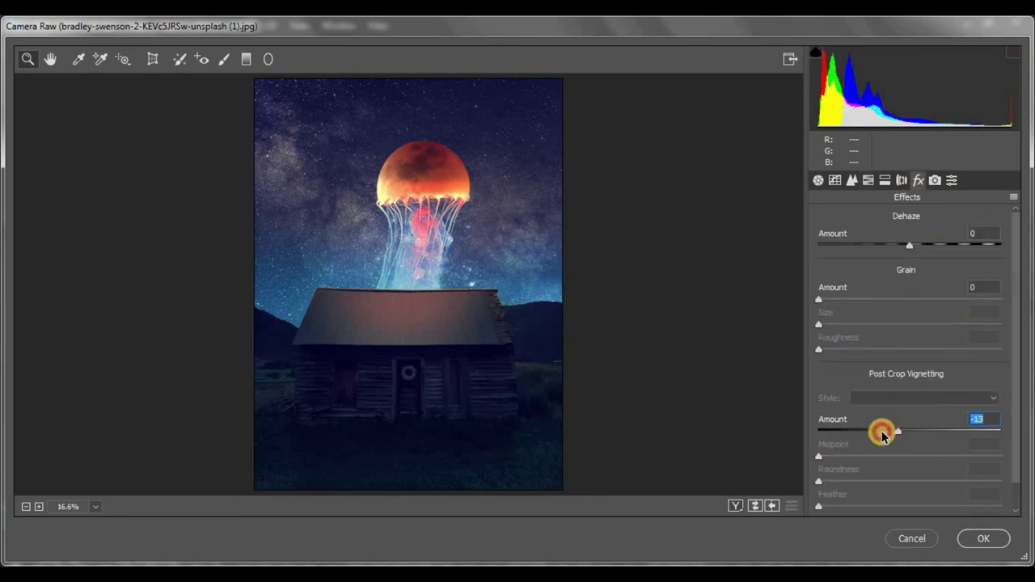
mouse_move(909, 456)
mouse_down()
mouse_move(940, 456)
mouse_move(868, 481)
mouse_up()
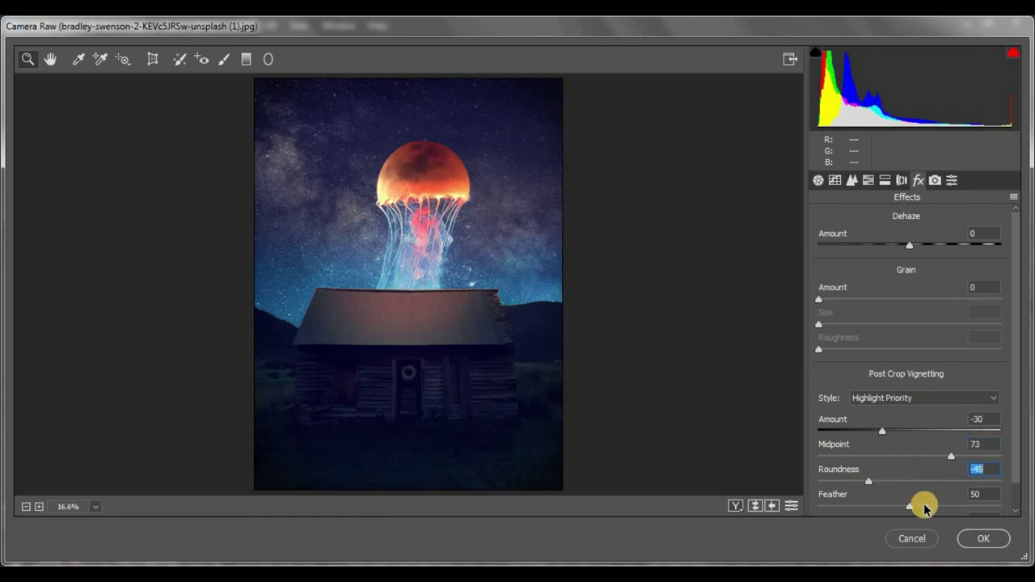
drag(924, 506, 947, 506)
click(978, 539)
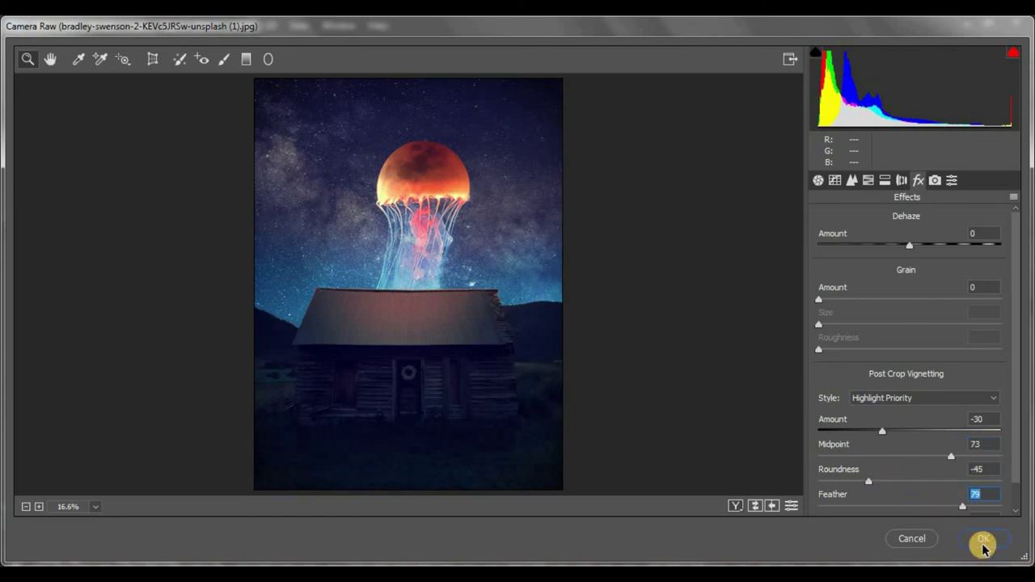